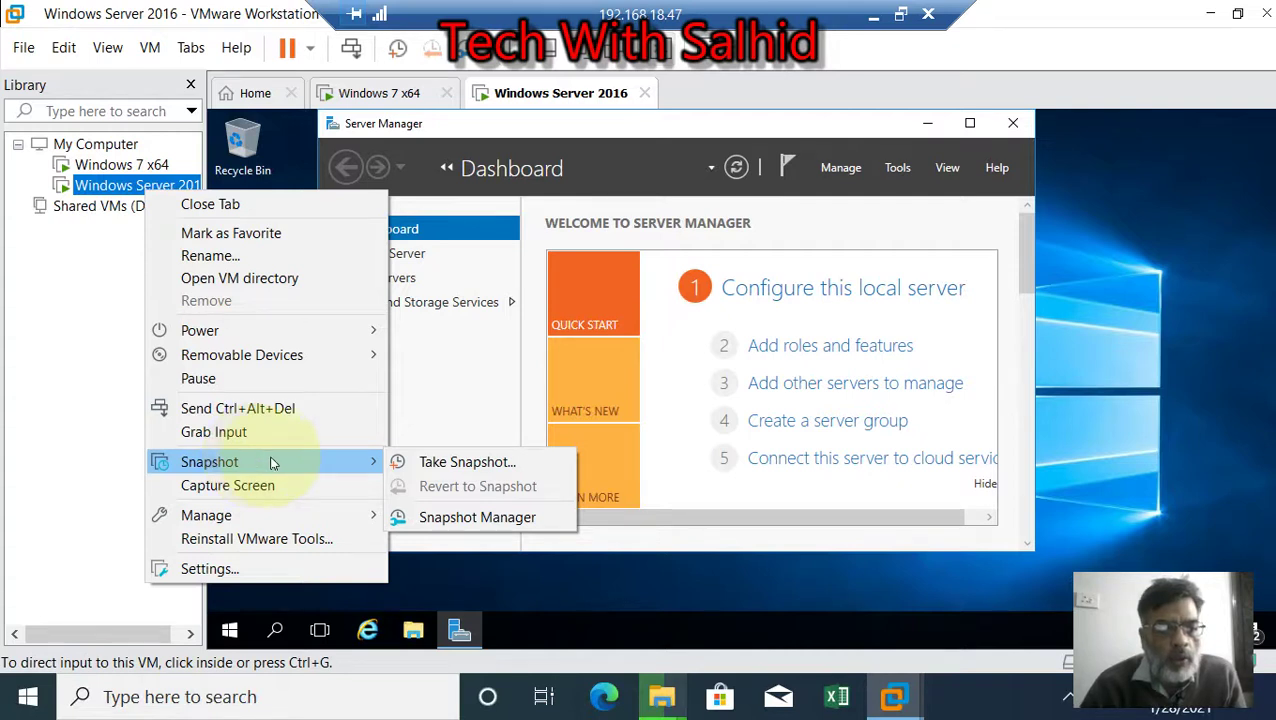
- Take a snapshot of the Windows Server 2016 virtual machine named "Fresh Windows 2016 server installation" from the Snapshot Manager, and close the manager
{"action": "left_click", "coordinate": [484, 518]}
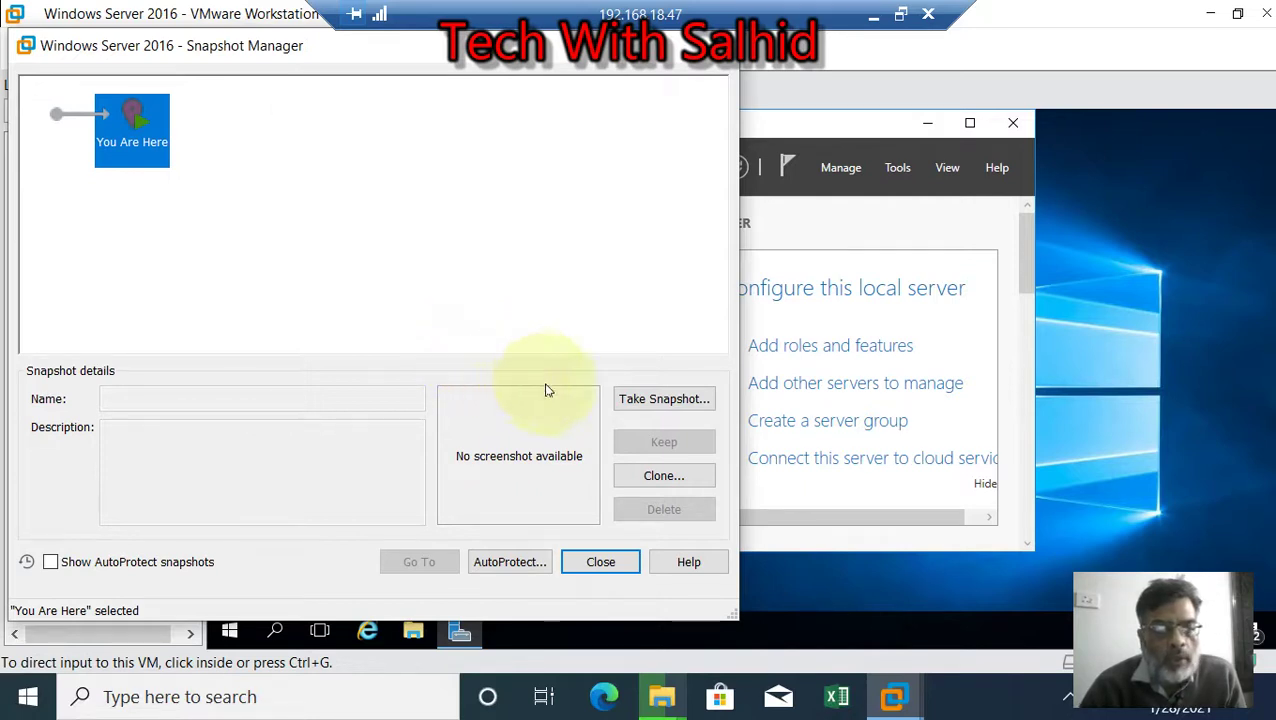
{"action": "left_click", "coordinate": [646, 400]}
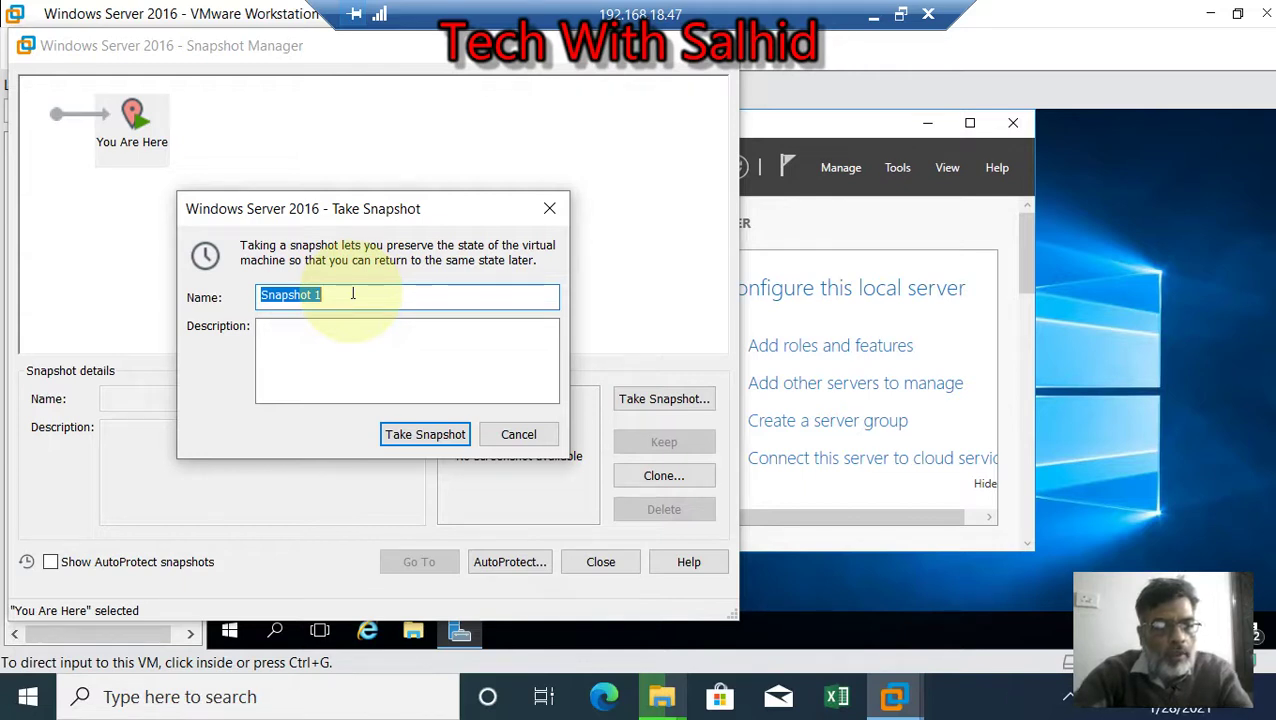
{"action": "type", "text": "Fren"}
{"action": "key", "text": "BackSpace"}
{"action": "key", "text": "BackSpace"}
{"action": "type", "text": "es"}
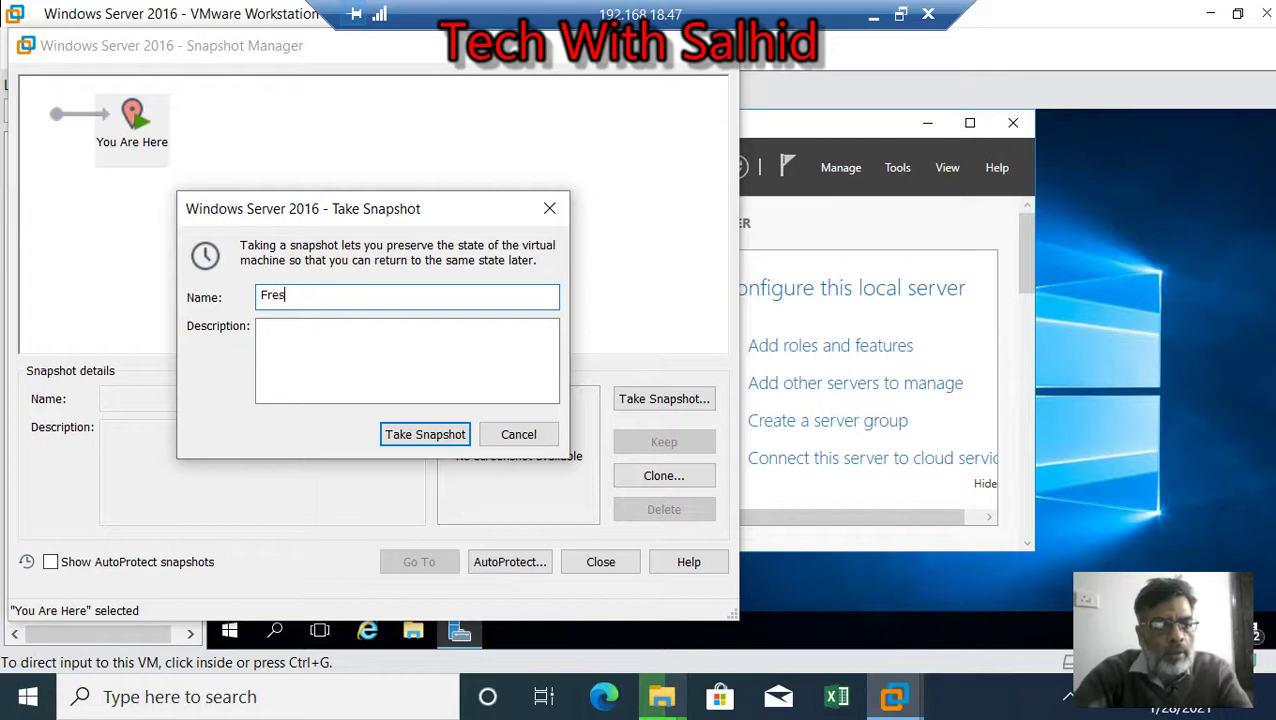
{"action": "type", "text": "h Windows"}
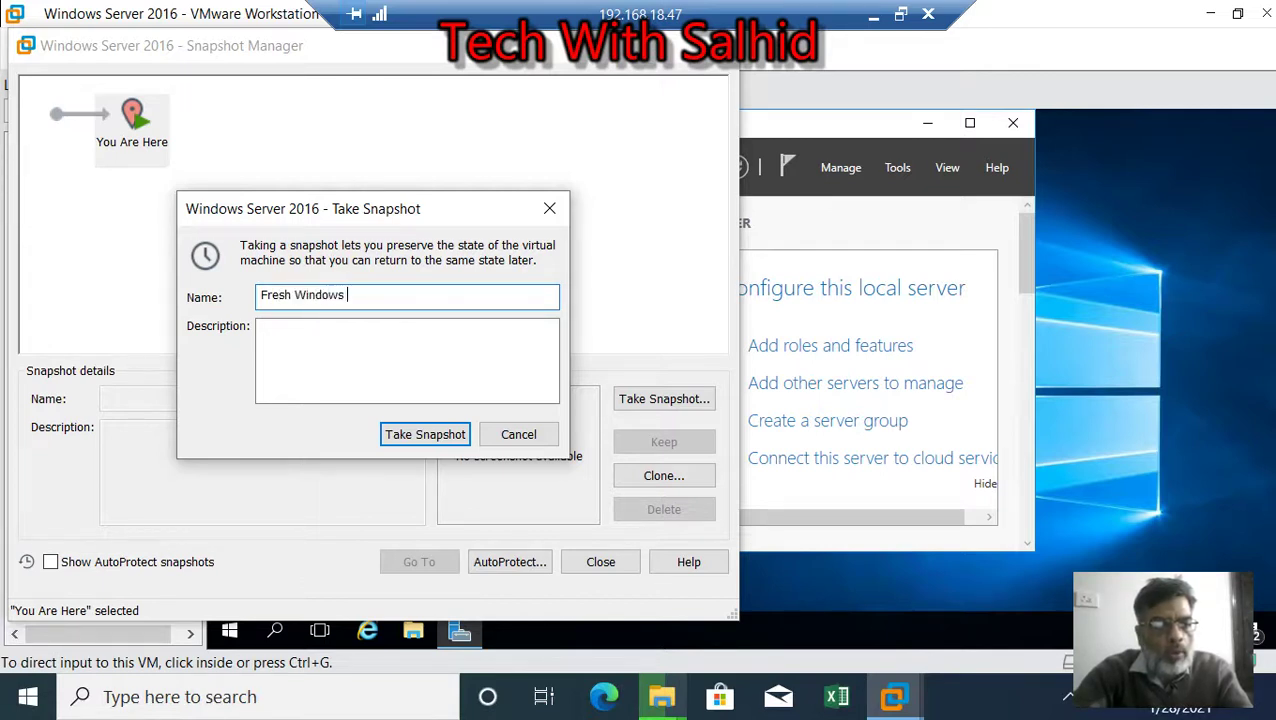
{"action": "type", "text": " 2016 ser"}
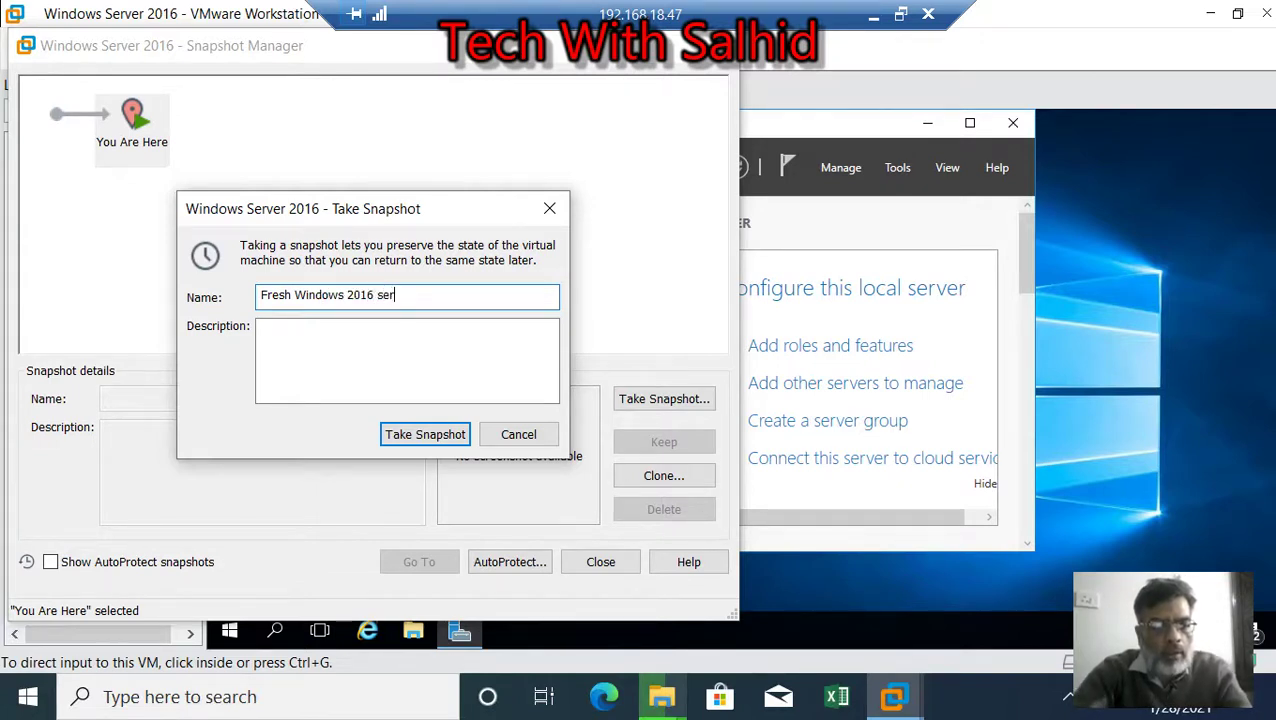
{"action": "type", "text": "ver "}
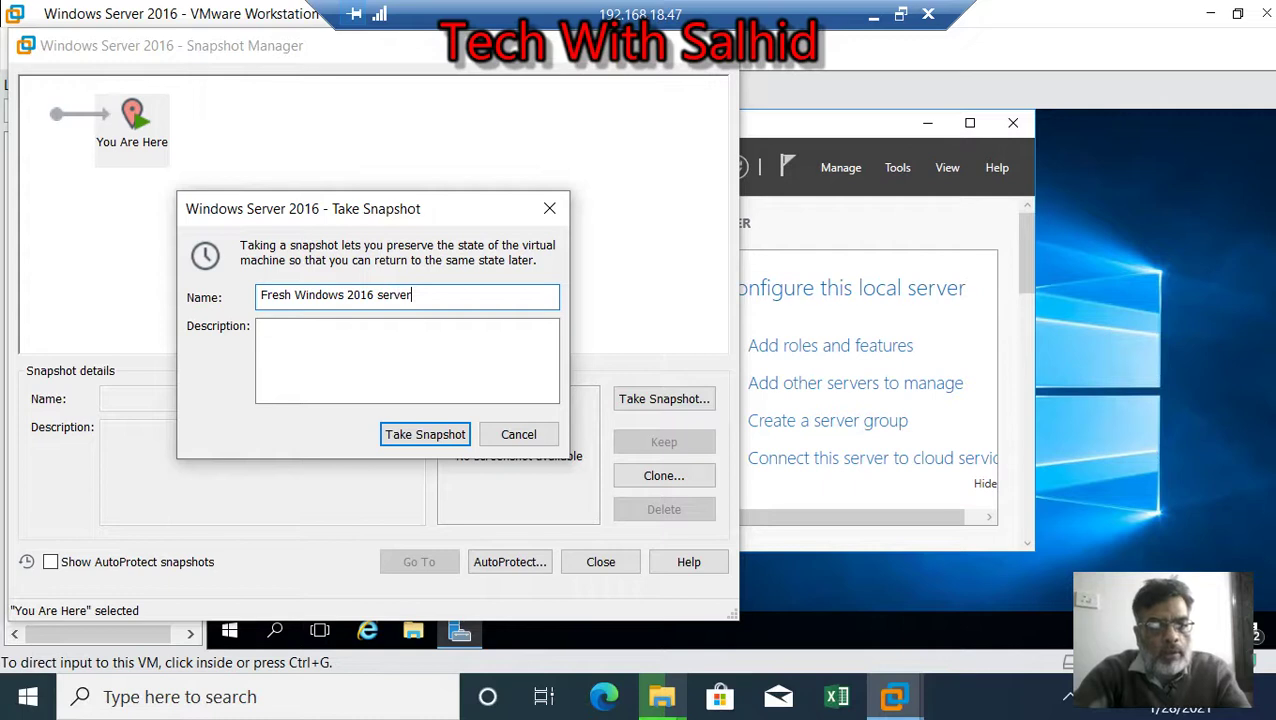
{"action": "type", "text": "installato"}
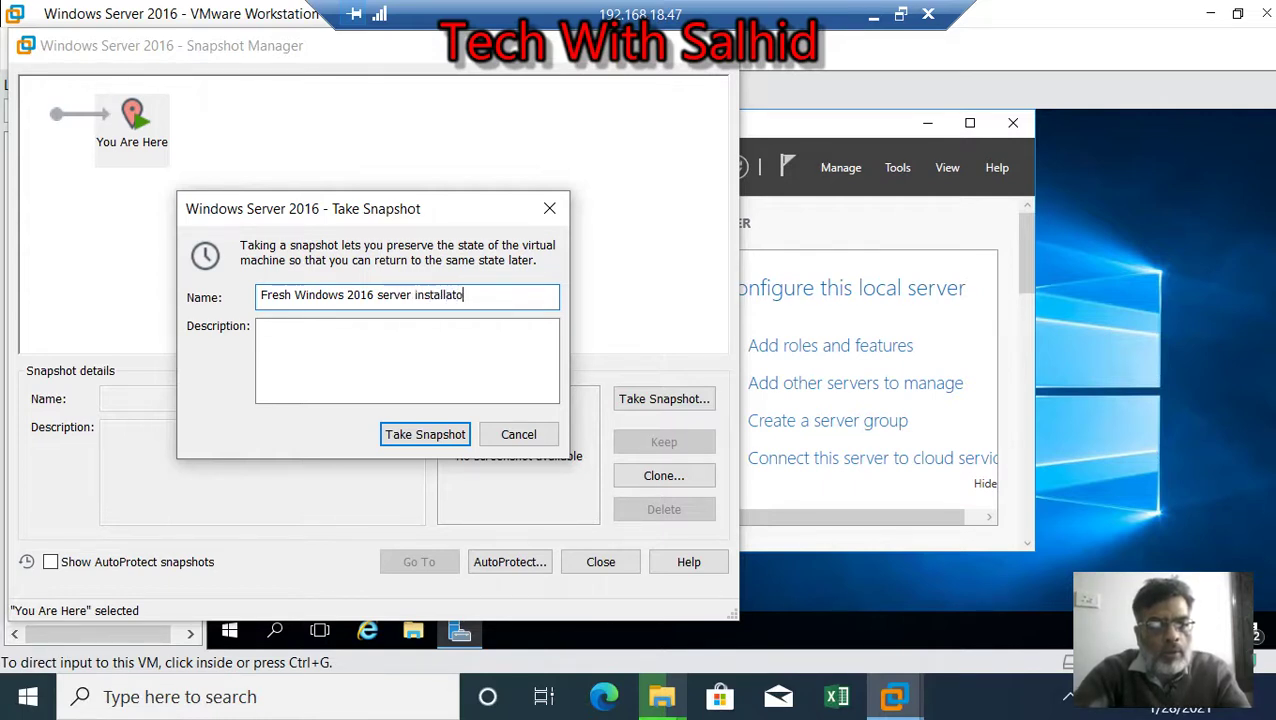
{"action": "key", "text": "BackSpace"}
{"action": "key", "text": "BackSpace"}
{"action": "type", "text": "ation"}
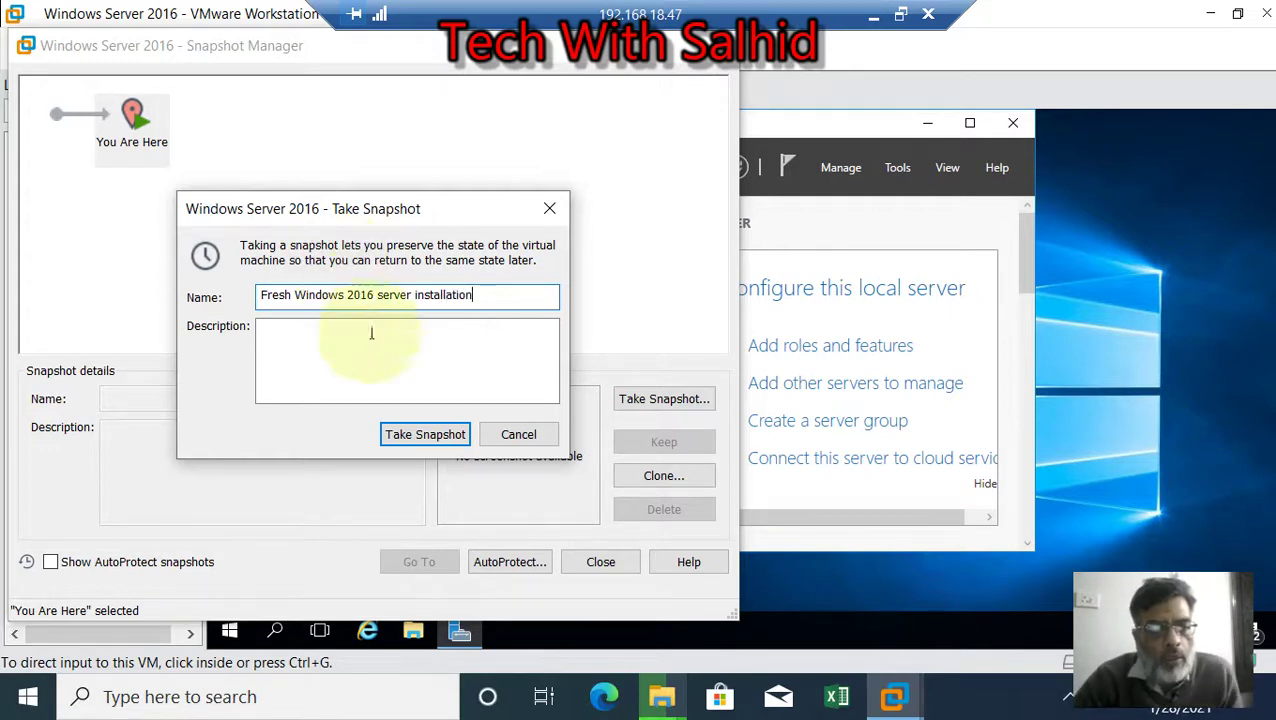
{"action": "left_click", "coordinate": [418, 438]}
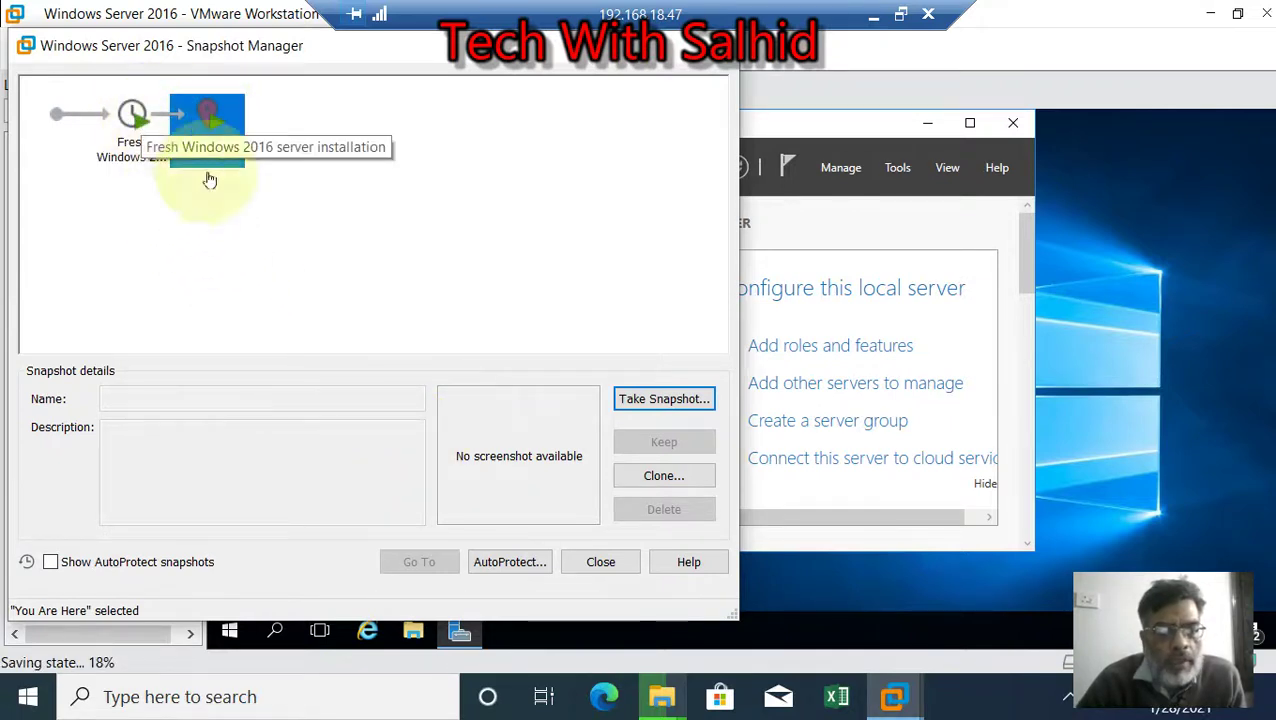
{"action": "left_click", "coordinate": [598, 562]}
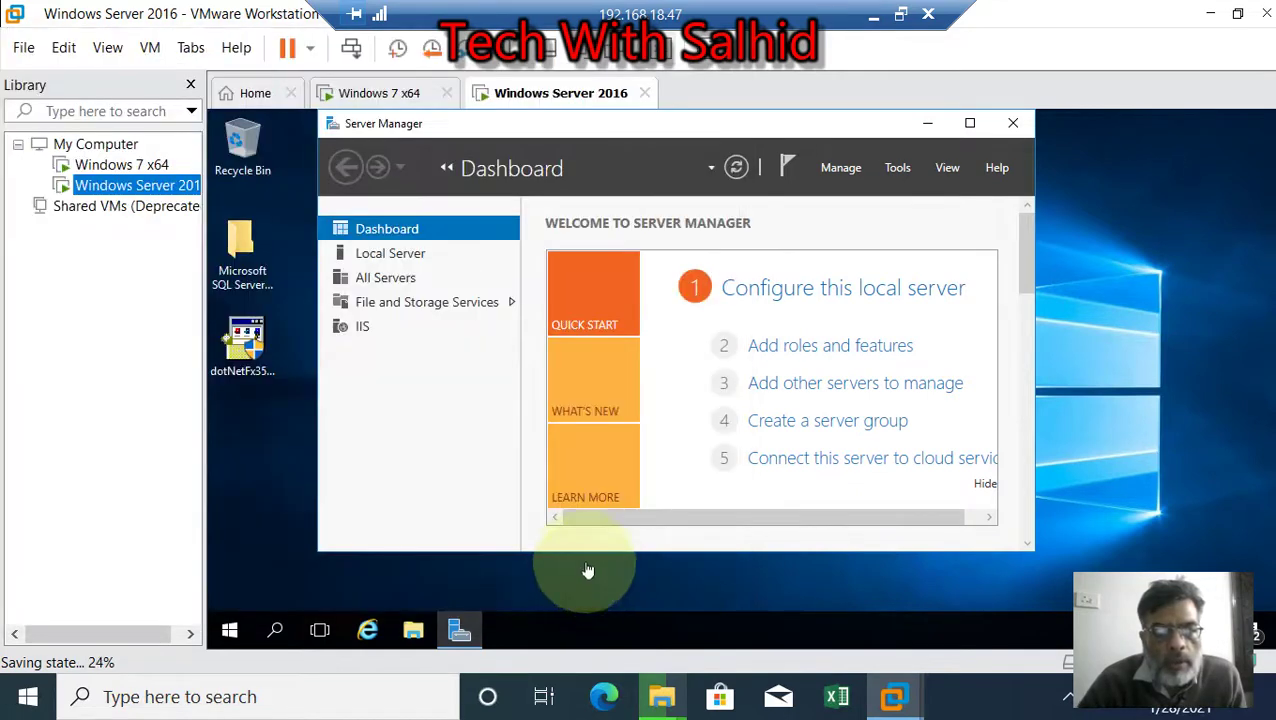
- Minimize Server Manager and create a folder named "foldre 1" on the virtual machine's desktop
{"action": "left_click", "coordinate": [938, 121]}
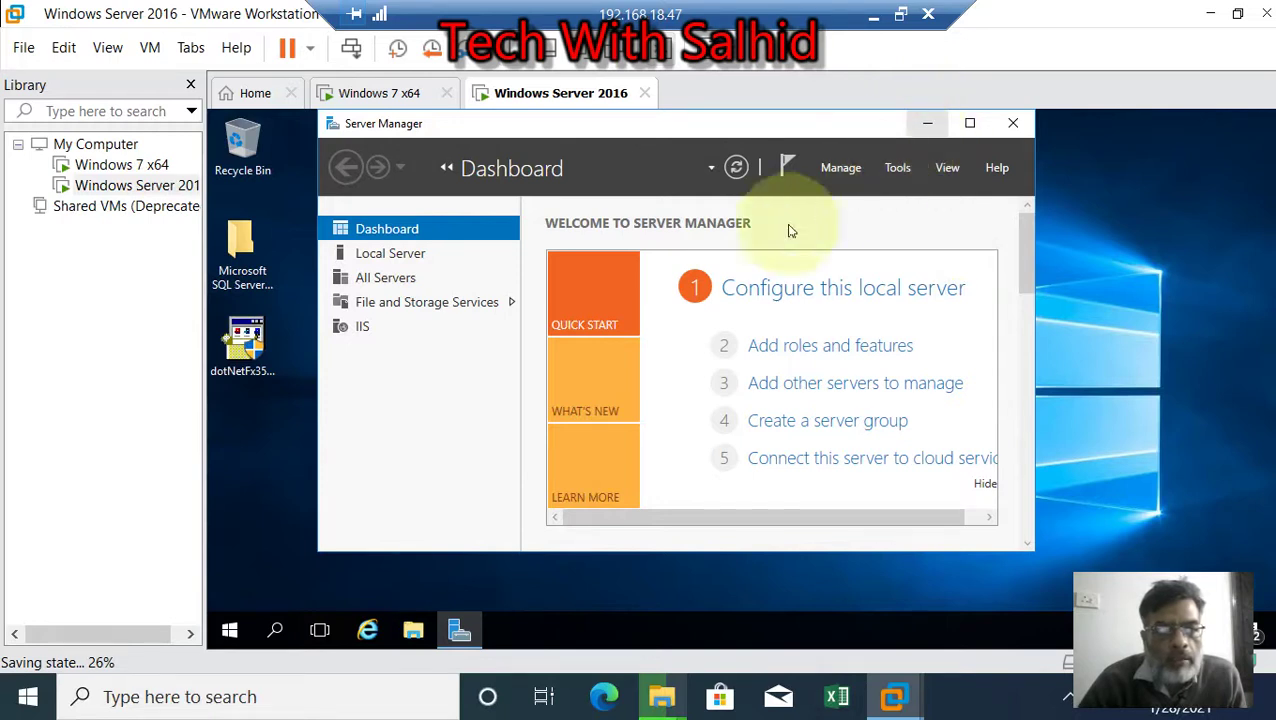
{"action": "left_click", "coordinate": [929, 124]}
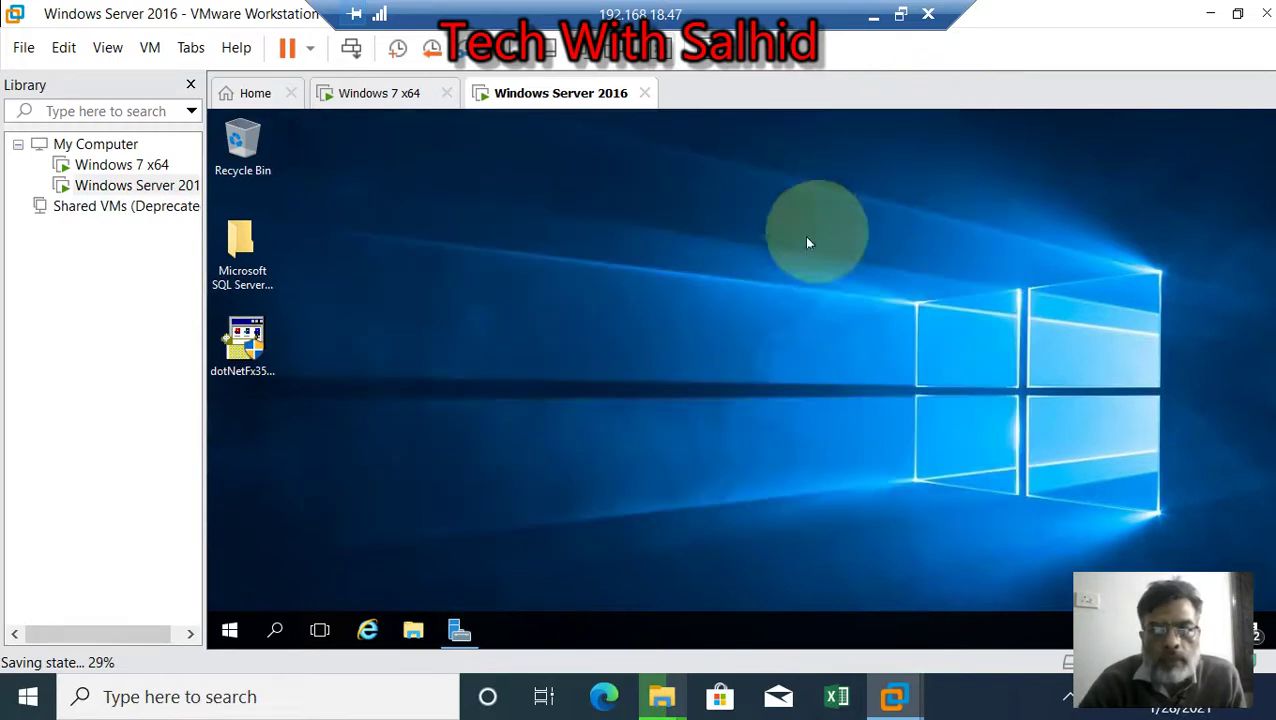
{"action": "right_click", "coordinate": [676, 258]}
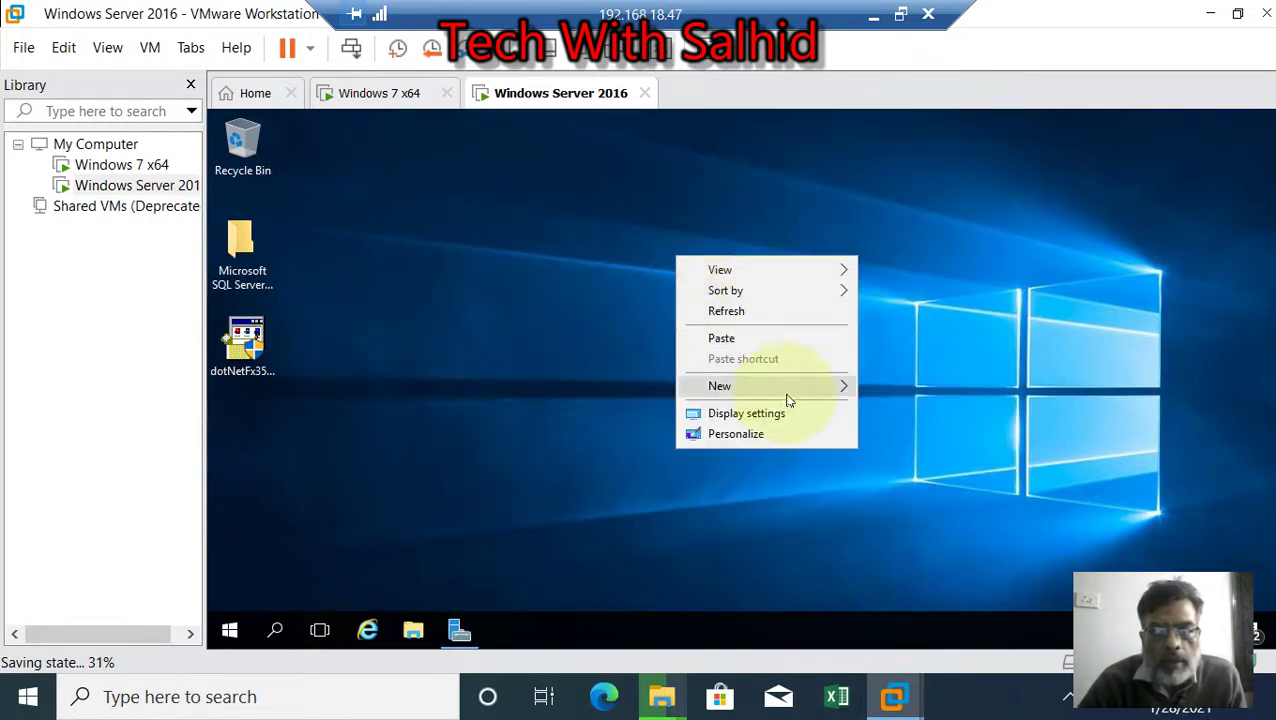
{"action": "mouse_move", "coordinate": [790, 390]}
{"action": "left_click", "coordinate": [896, 389]}
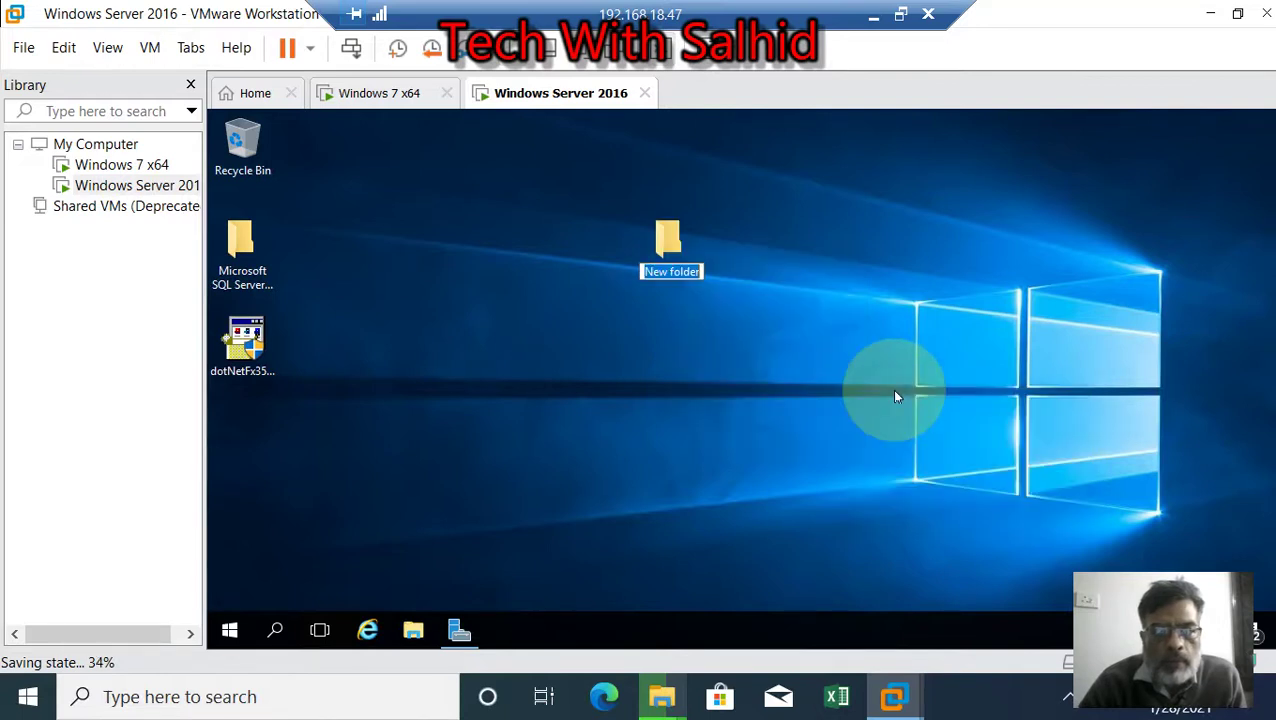
{"action": "type", "text": "f"}
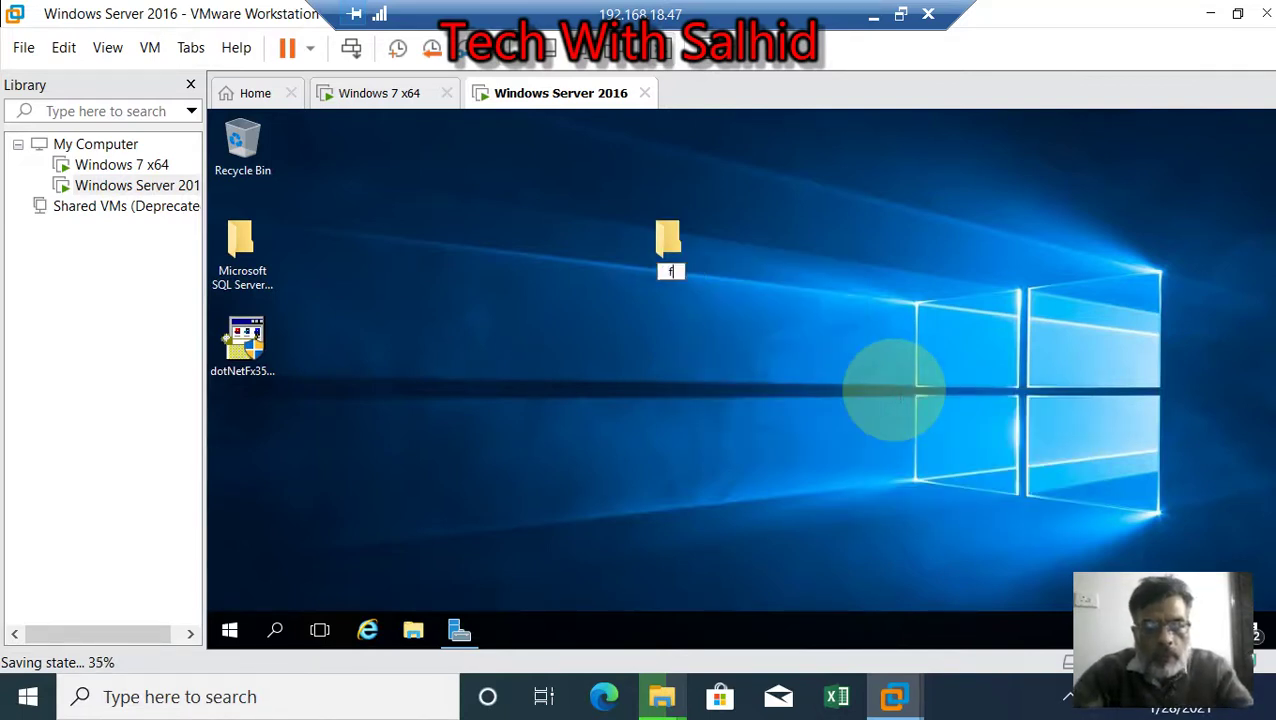
{"action": "type", "text": "oldre"}
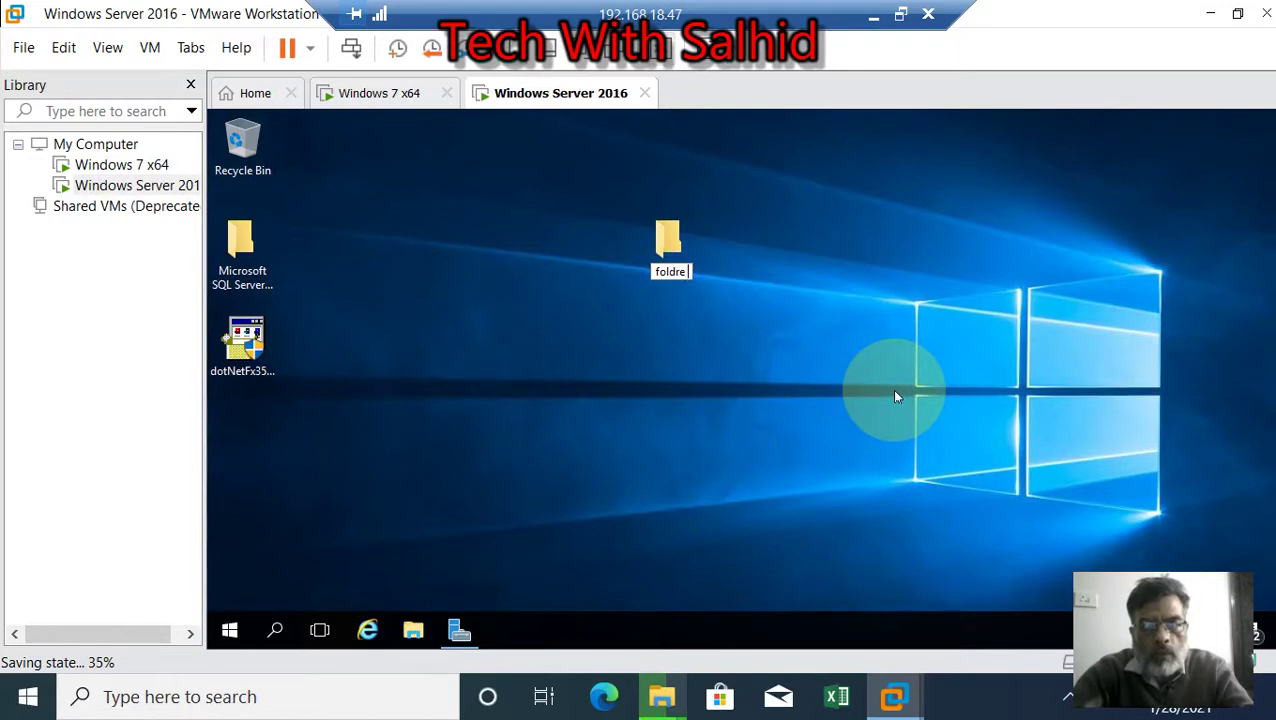
{"action": "type", "text": " 1"}
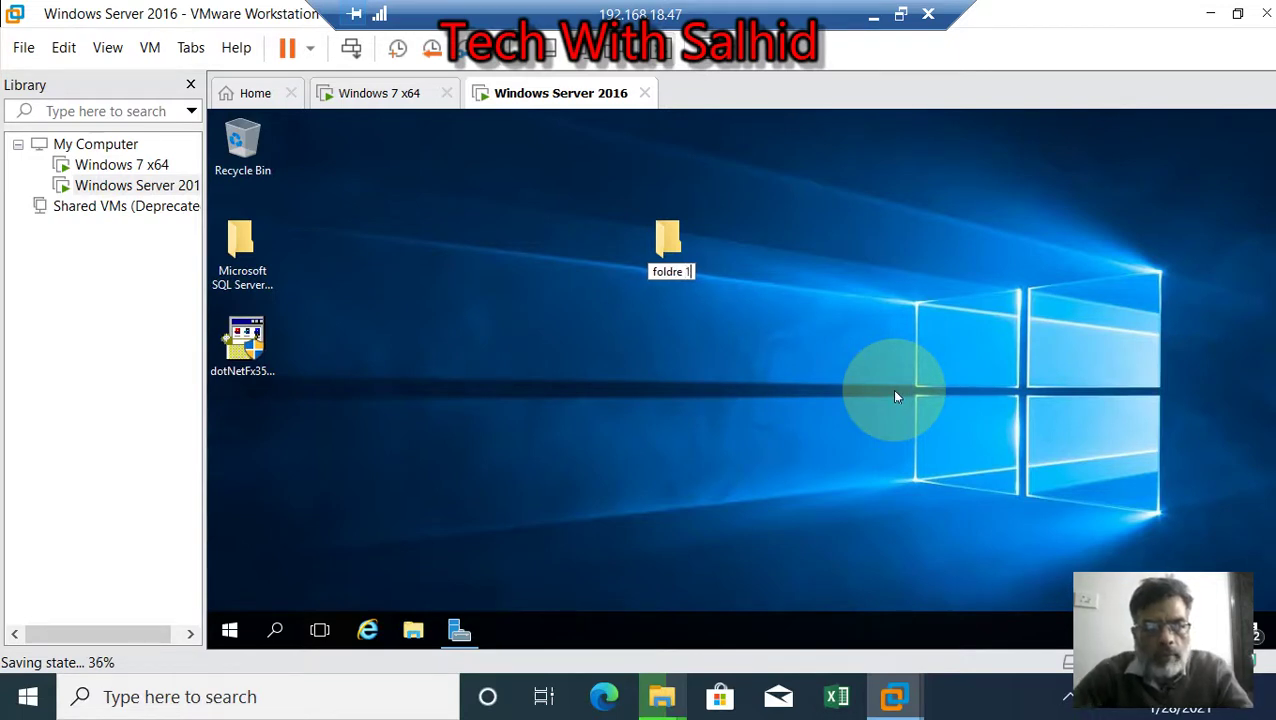
{"action": "key", "text": "Return"}
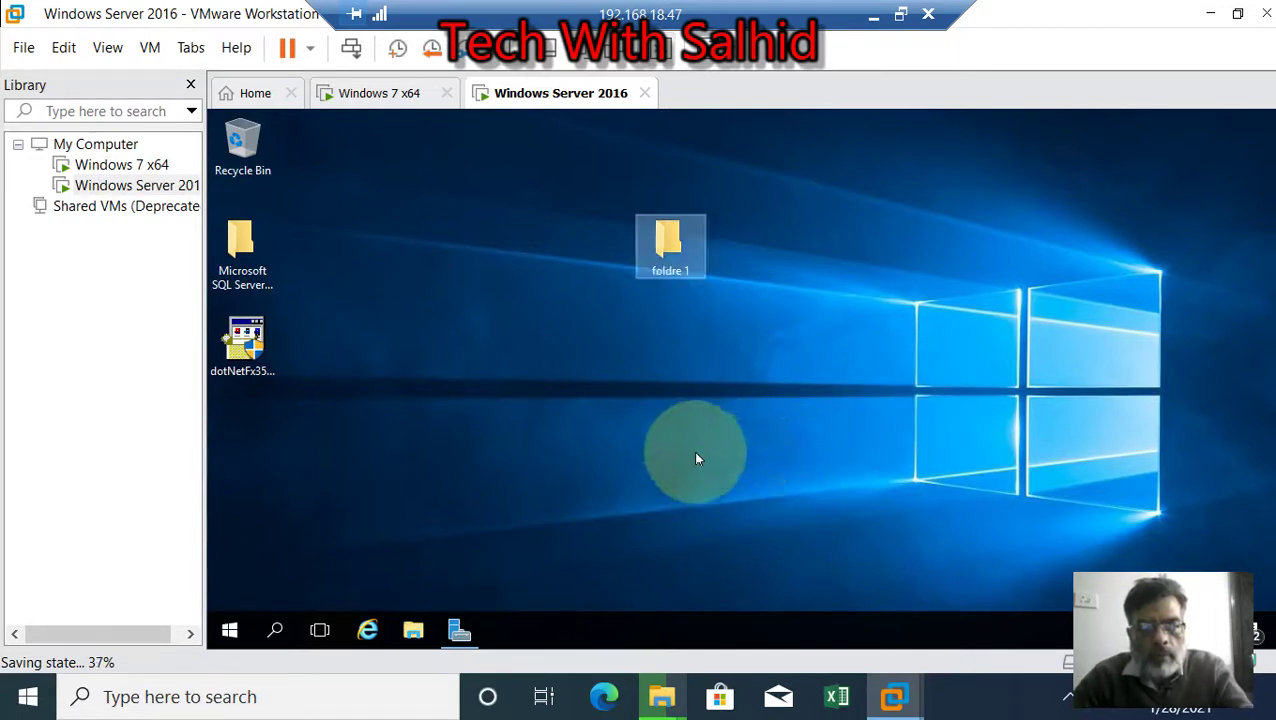
- Create another folder named "Folder 2" on the virtual machine's desktop, below the first one
{"action": "right_click", "coordinate": [648, 424]}
{"action": "mouse_move", "coordinate": [745, 368]}
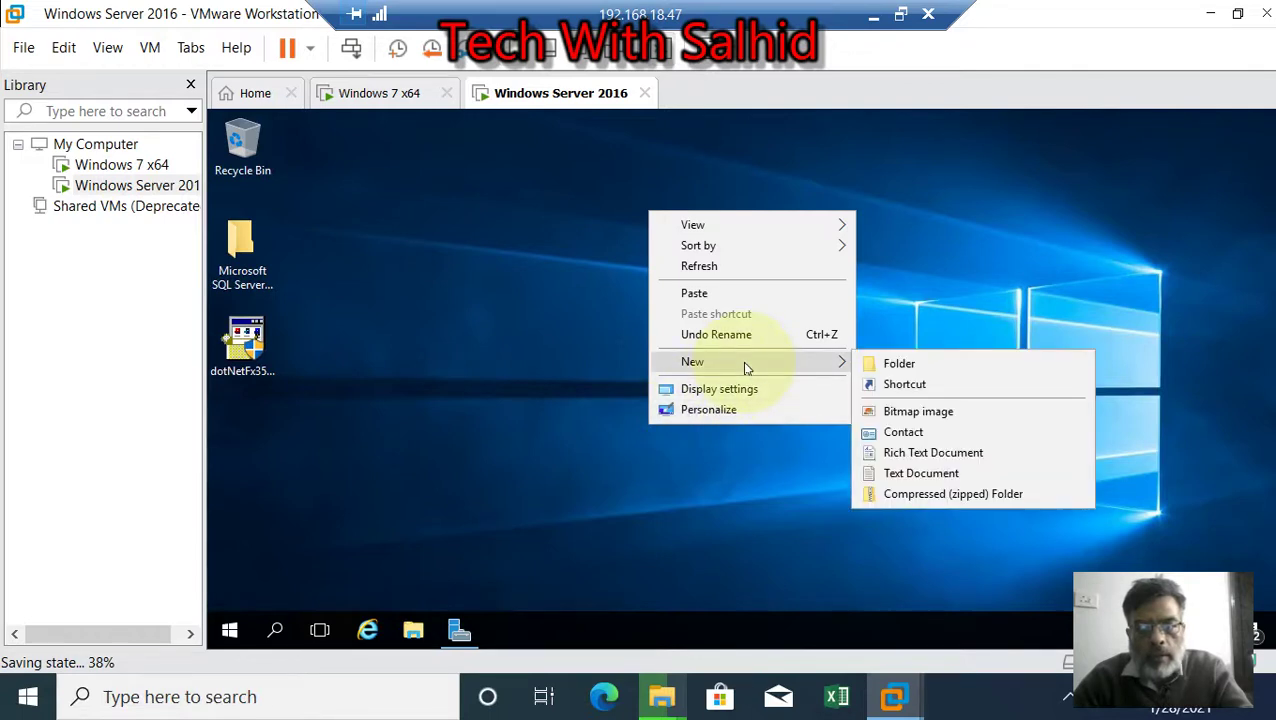
{"action": "left_click", "coordinate": [885, 364]}
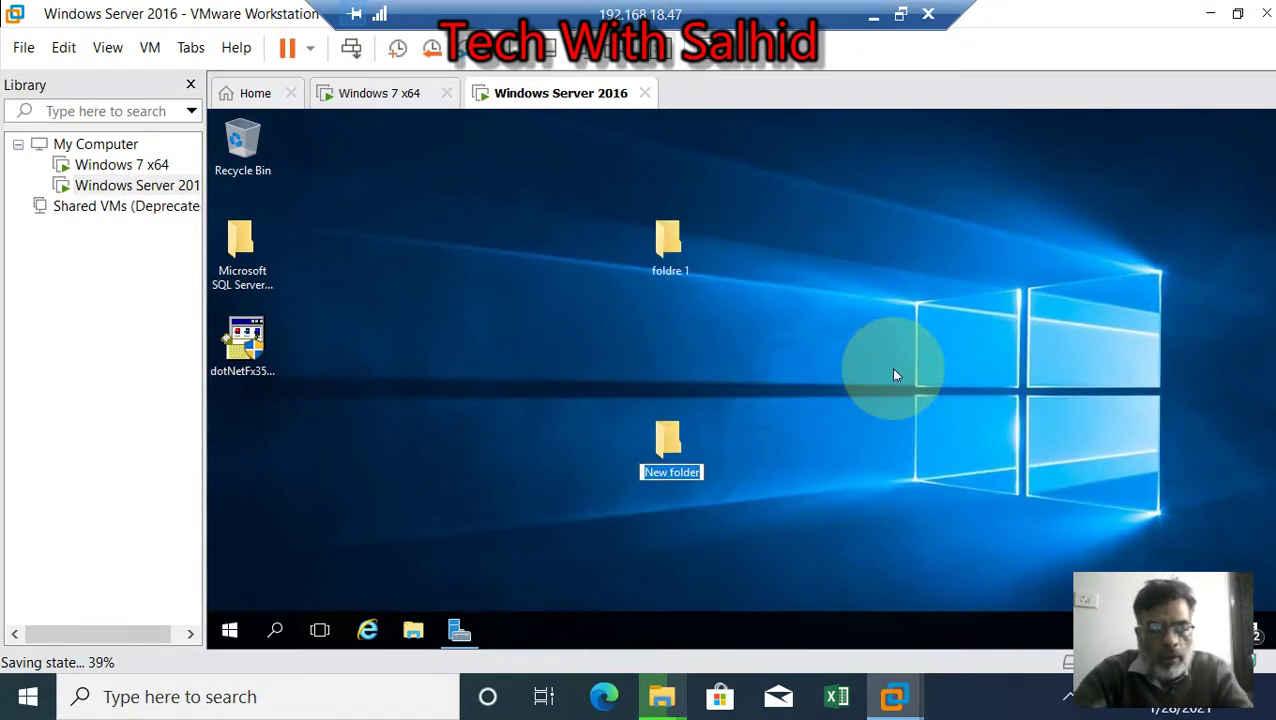
{"action": "type", "text": "Folde"}
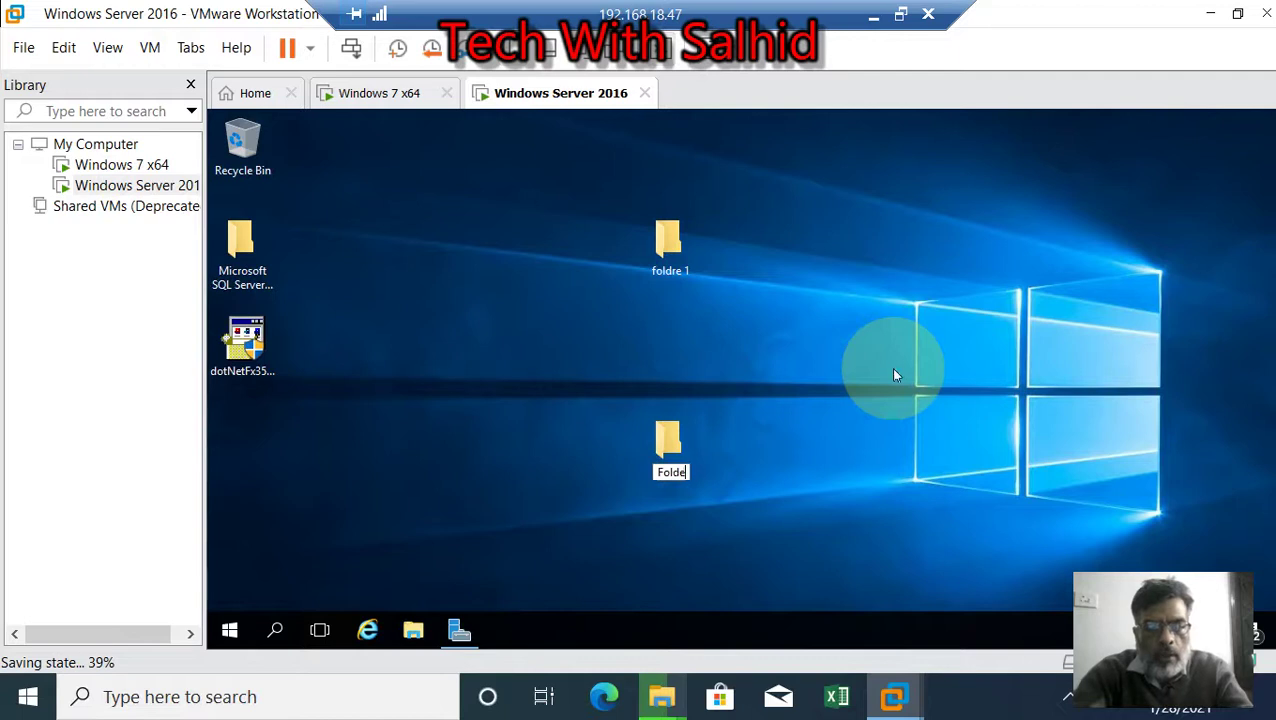
{"action": "type", "text": "r 2"}
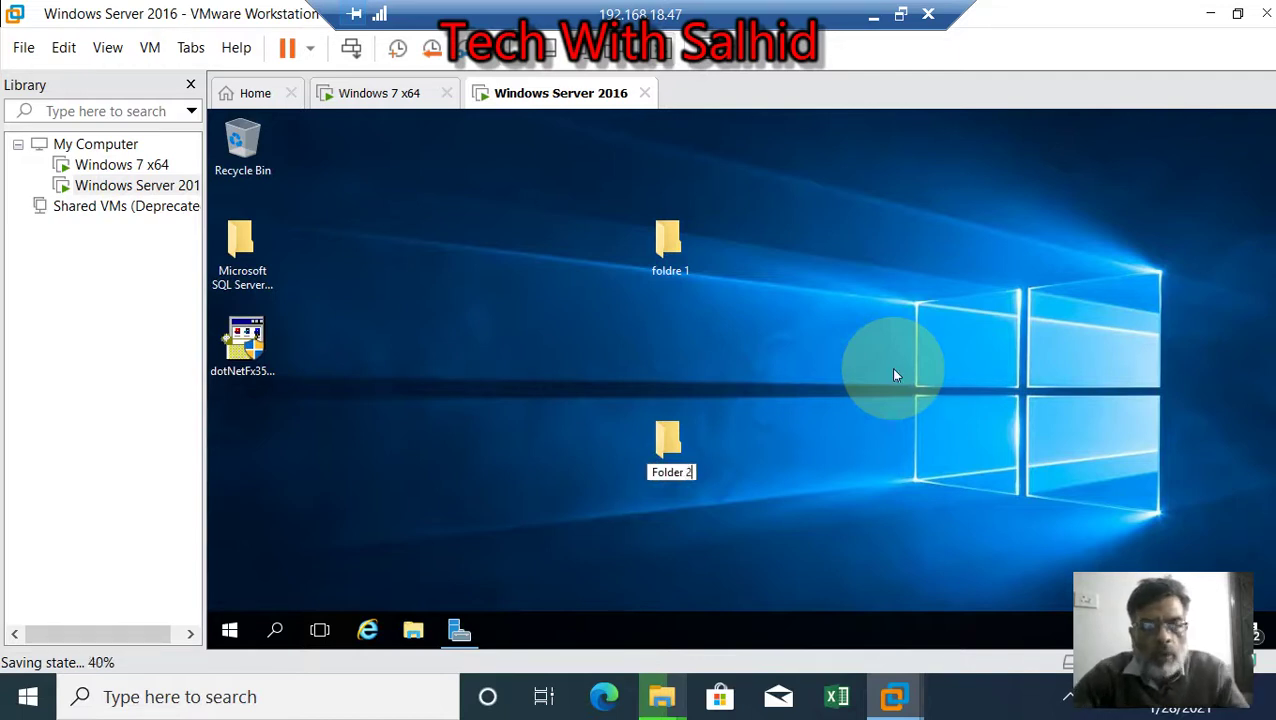
{"action": "key", "text": "Return"}
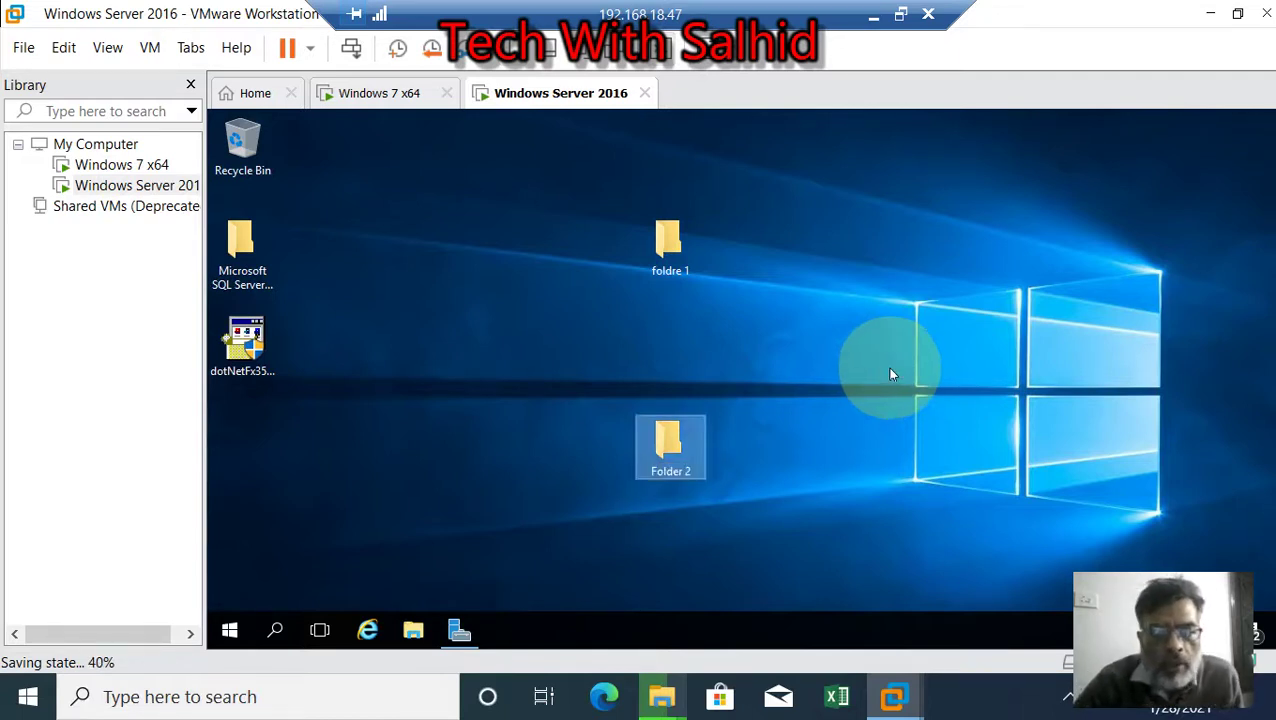
- Open the desktop personalization settings in the virtual machine and try to choose a different background picture
{"action": "right_click", "coordinate": [834, 310]}
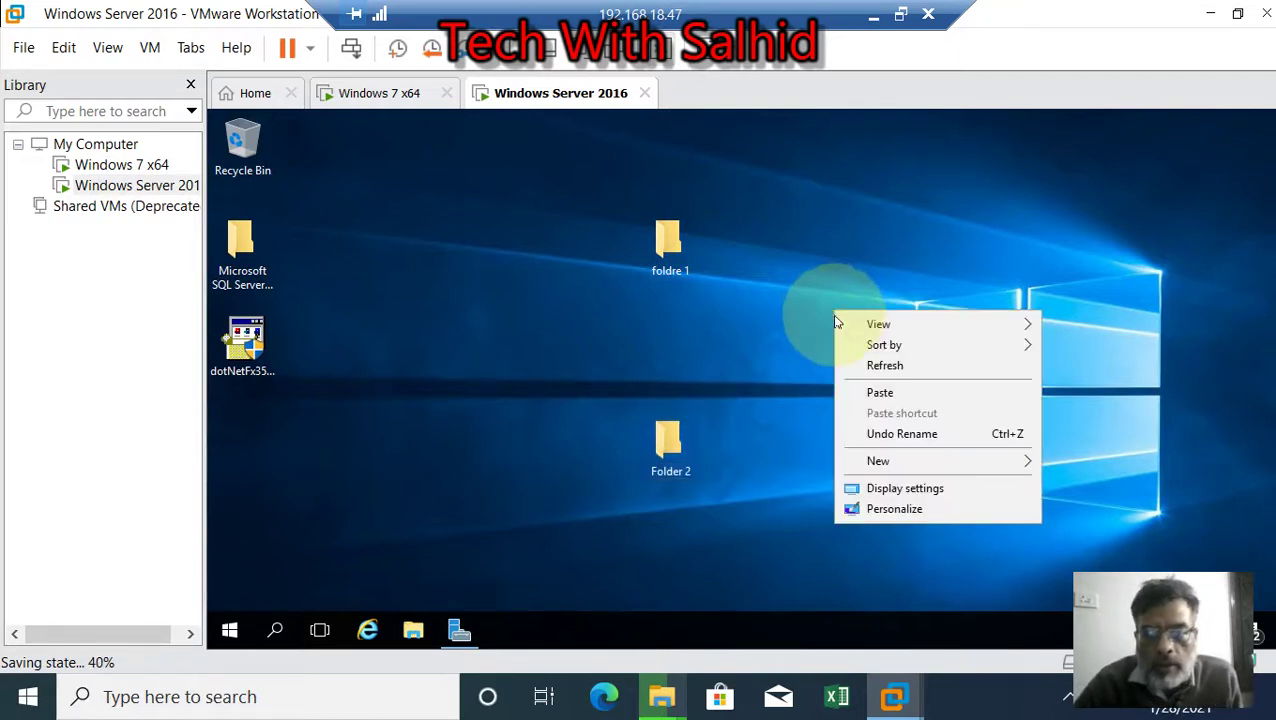
{"action": "left_click", "coordinate": [912, 510]}
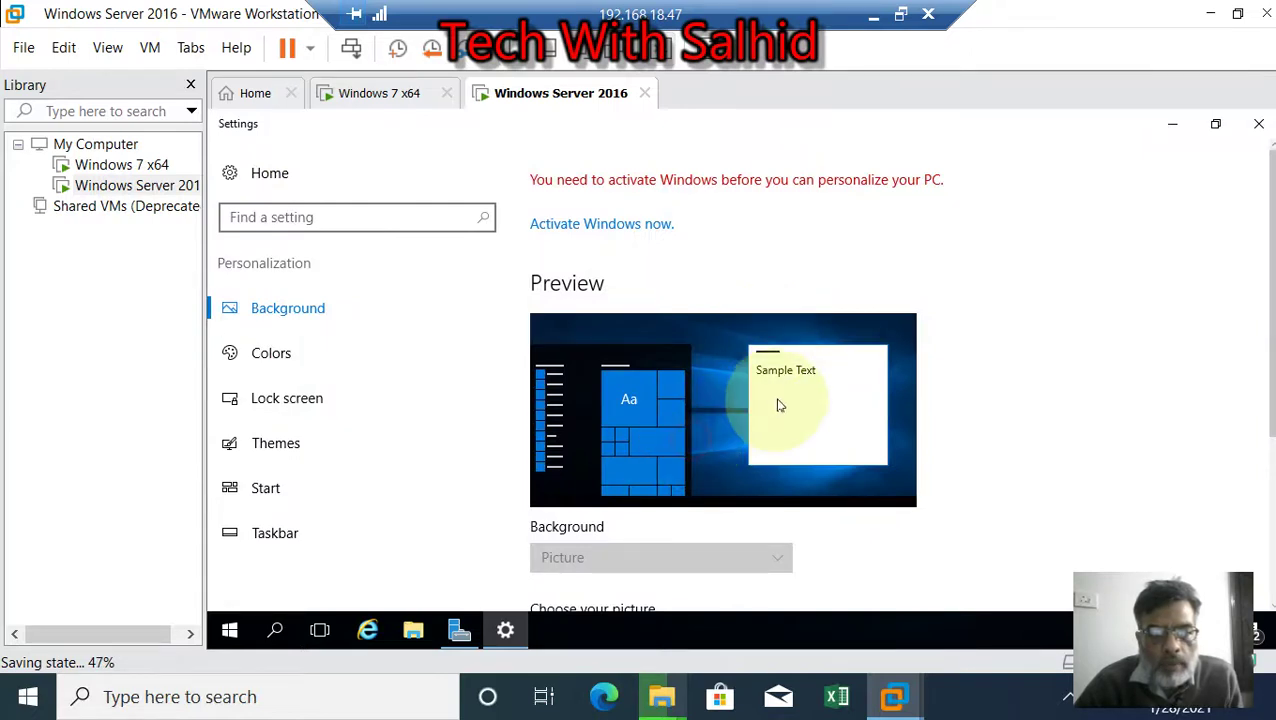
{"action": "scroll", "coordinate": [776, 410], "scroll_direction": "down", "scroll_amount": 3}
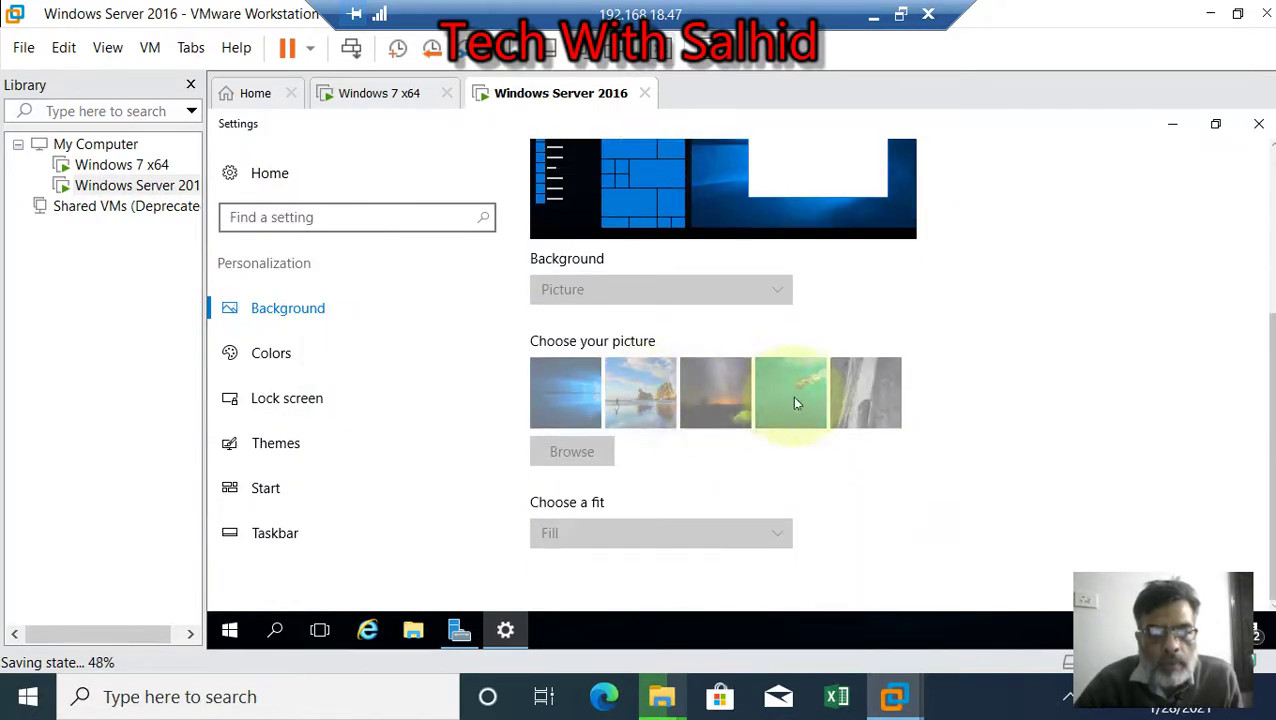
{"action": "left_click", "coordinate": [866, 388]}
{"action": "left_click", "coordinate": [579, 400]}
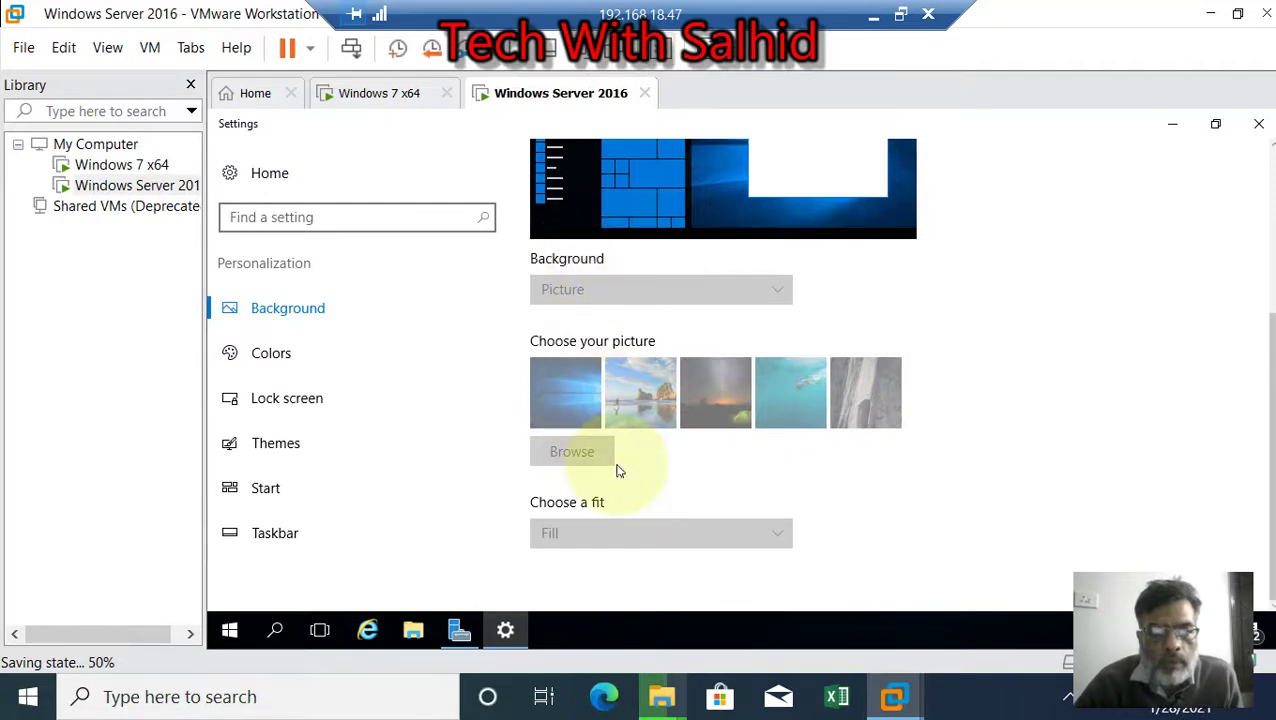
- Check the Windows activation link and the Themes options in the personalization settings, and minimize Settings
{"action": "scroll", "coordinate": [869, 156], "scroll_direction": "up", "scroll_amount": 1}
{"action": "scroll", "coordinate": [869, 160], "scroll_direction": "up", "scroll_amount": 3}
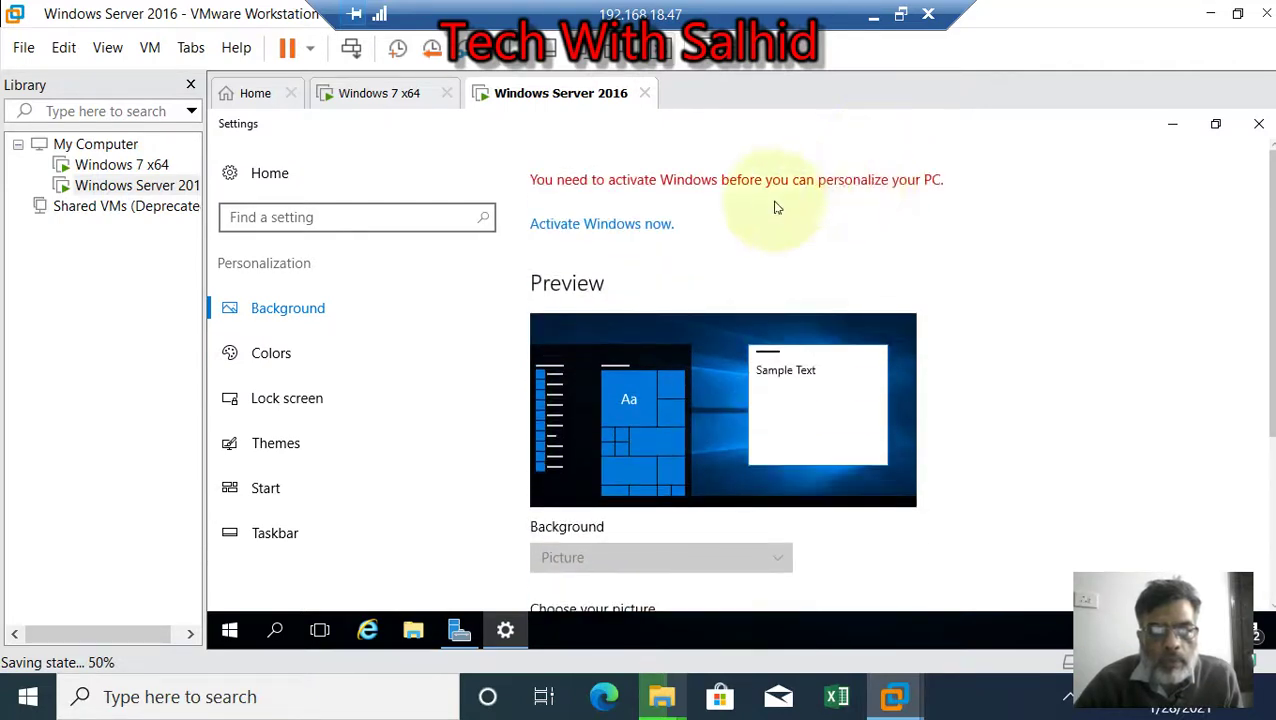
{"action": "left_click", "coordinate": [657, 230]}
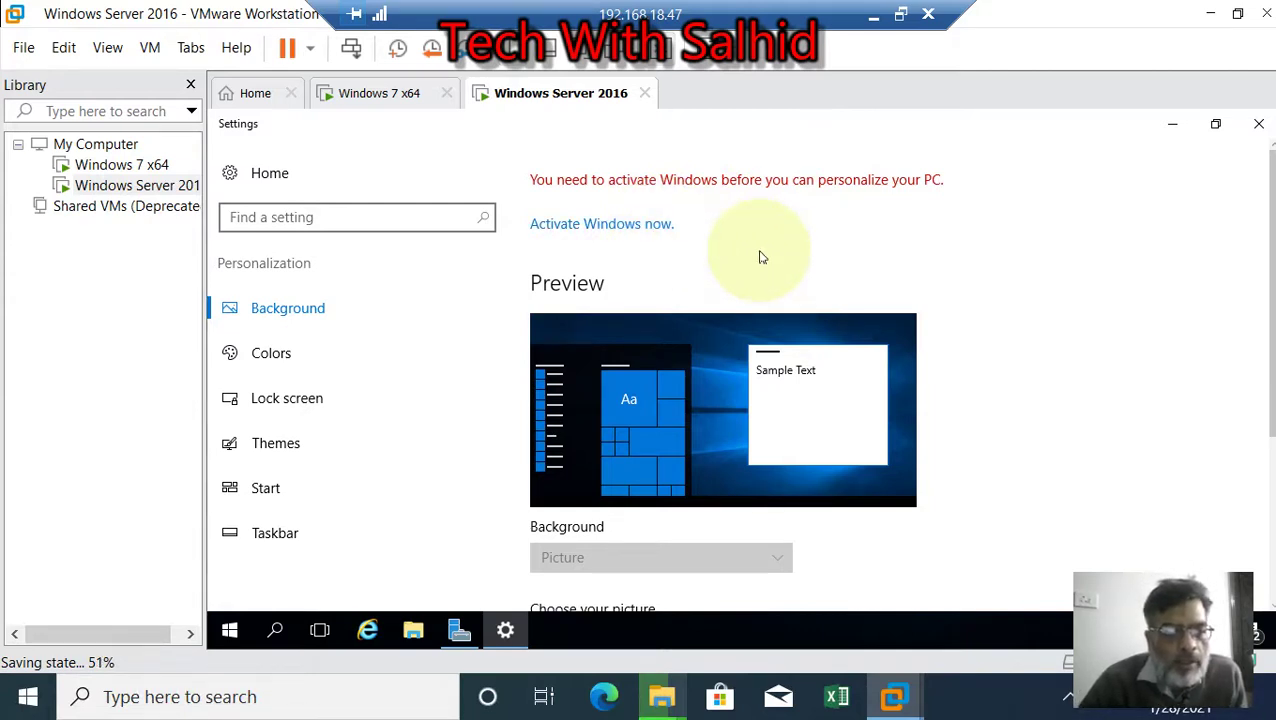
{"action": "left_click", "coordinate": [275, 446]}
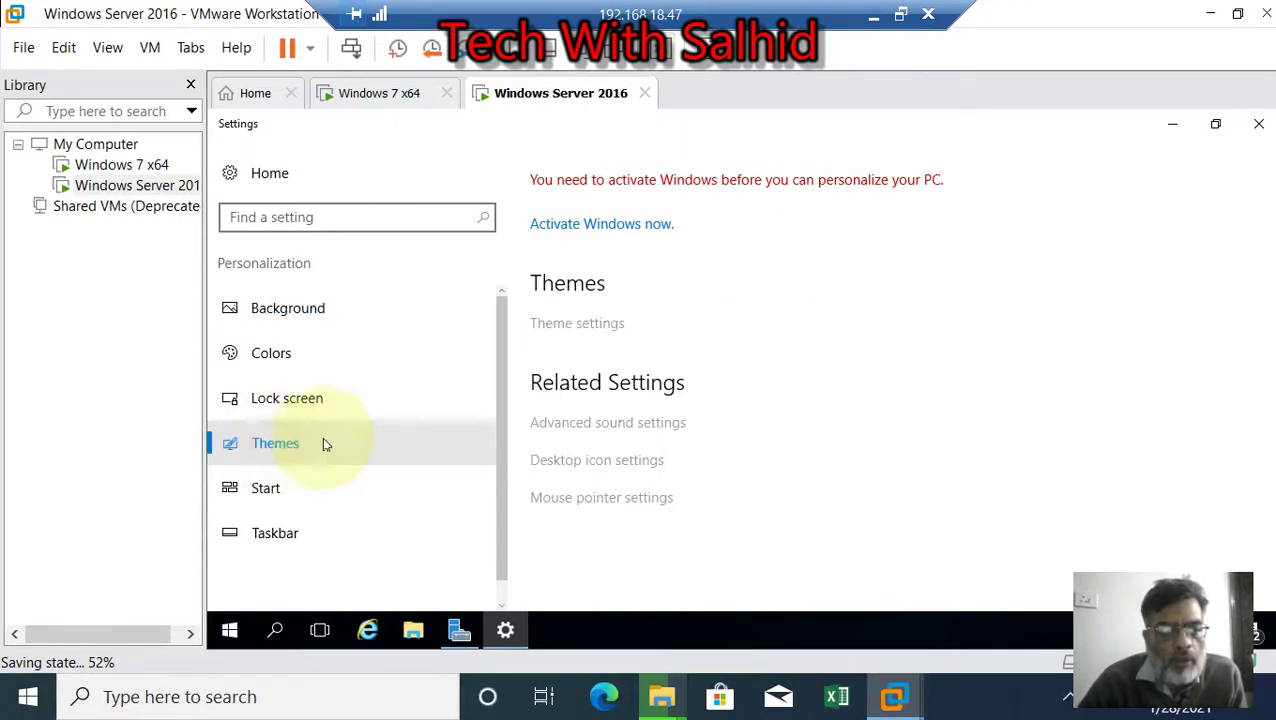
{"action": "scroll", "coordinate": [336, 440], "scroll_direction": "down", "scroll_amount": 1}
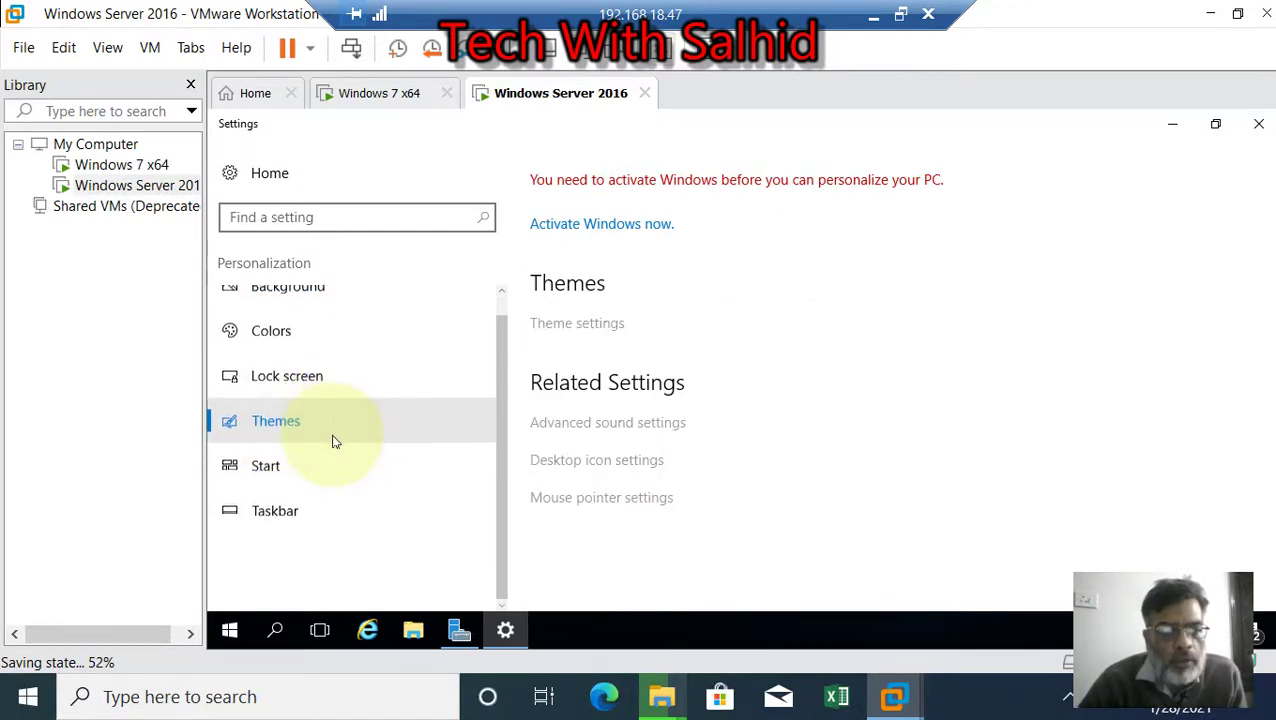
{"action": "left_click", "coordinate": [1175, 132]}
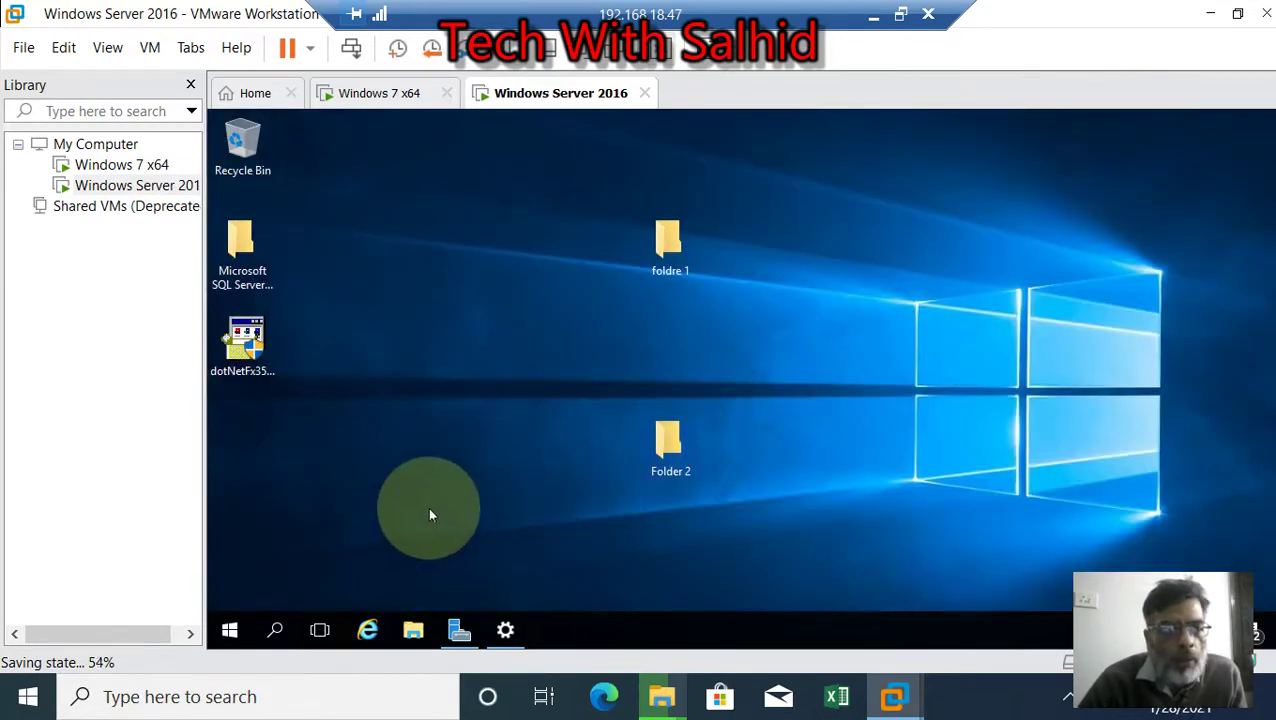
- Take a snapshot of the Windows Server 2016 virtual machine named "Create 2 folders in desktop"
{"action": "right_click", "coordinate": [152, 190]}
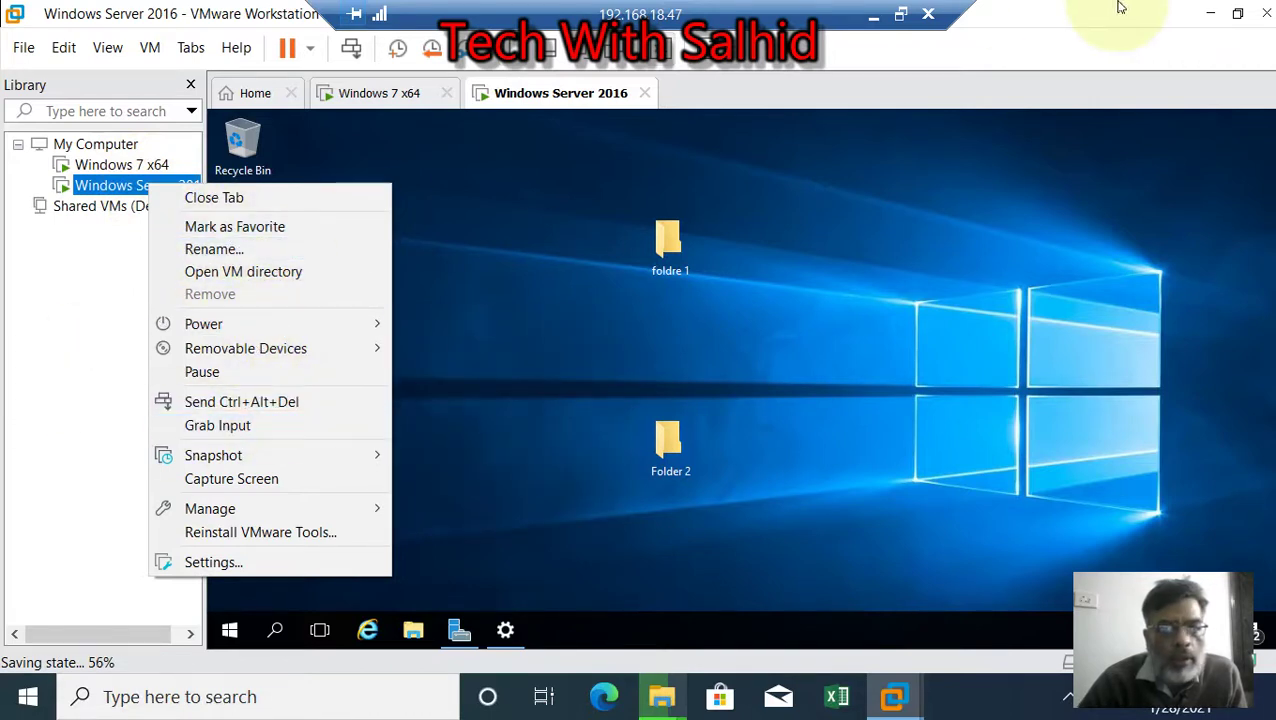
{"action": "left_click", "coordinate": [1120, 65]}
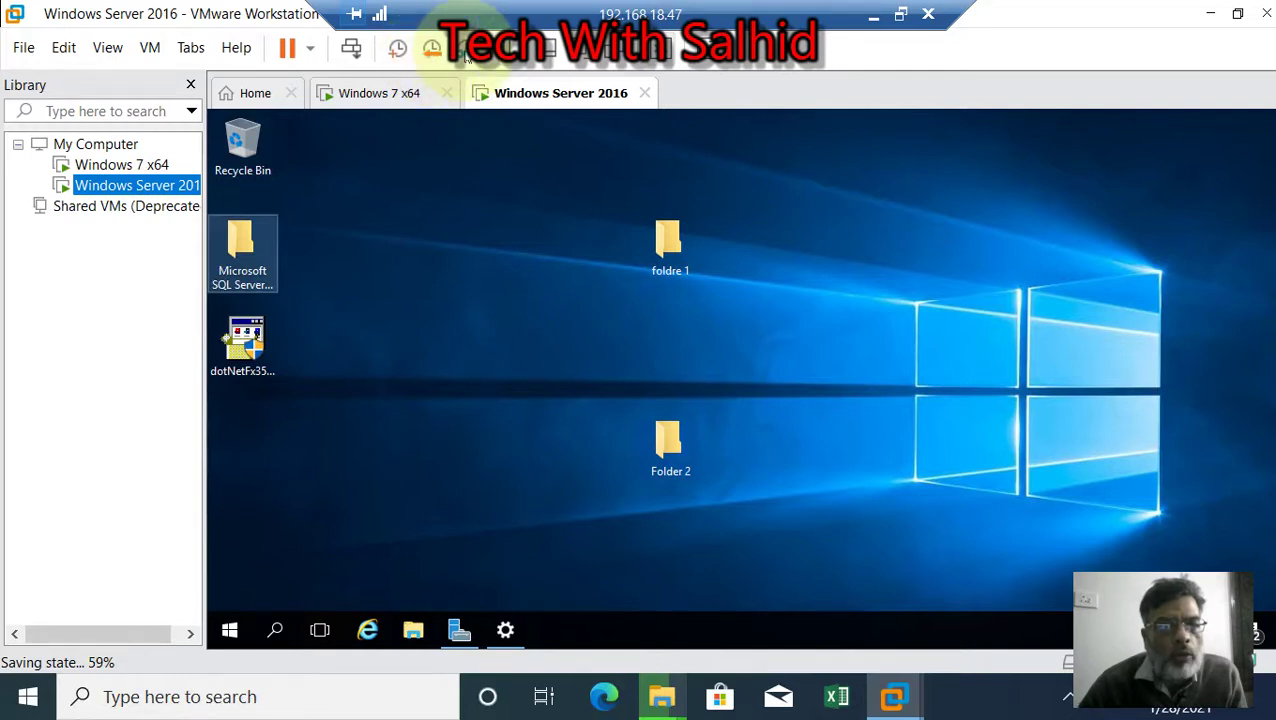
{"action": "left_click", "coordinate": [398, 50]}
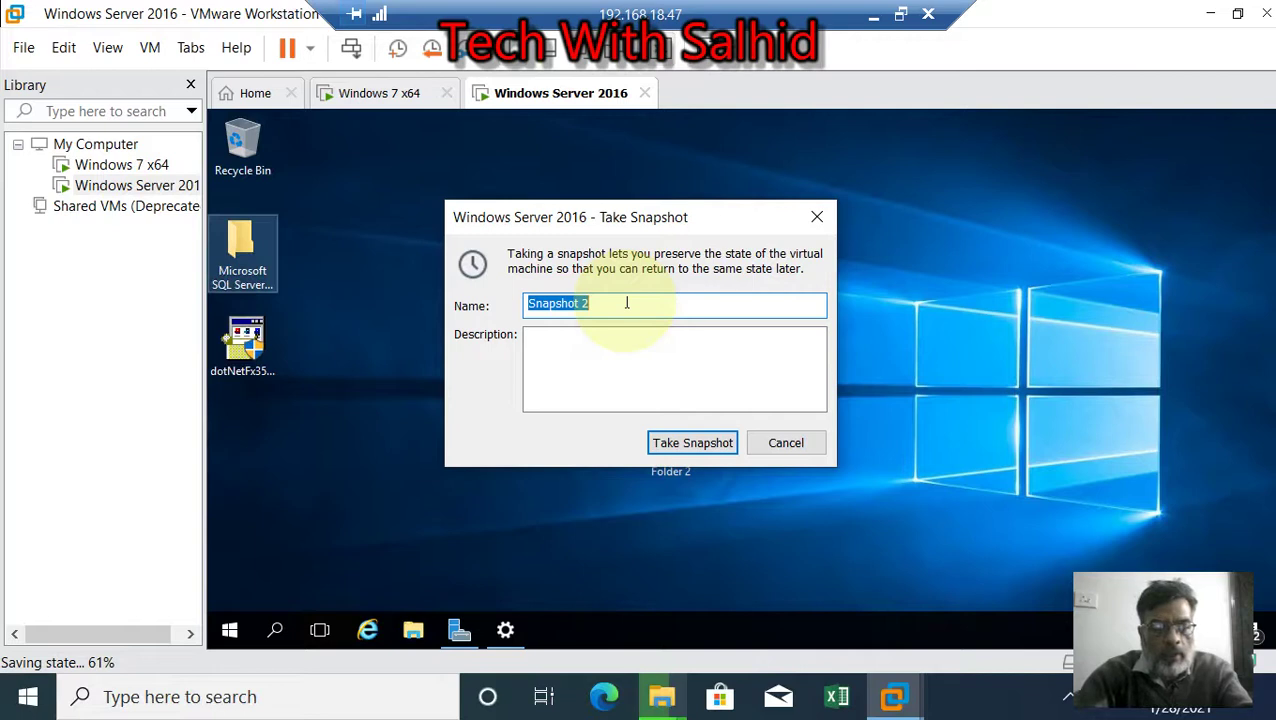
{"action": "type", "text": "Create 2 fo"}
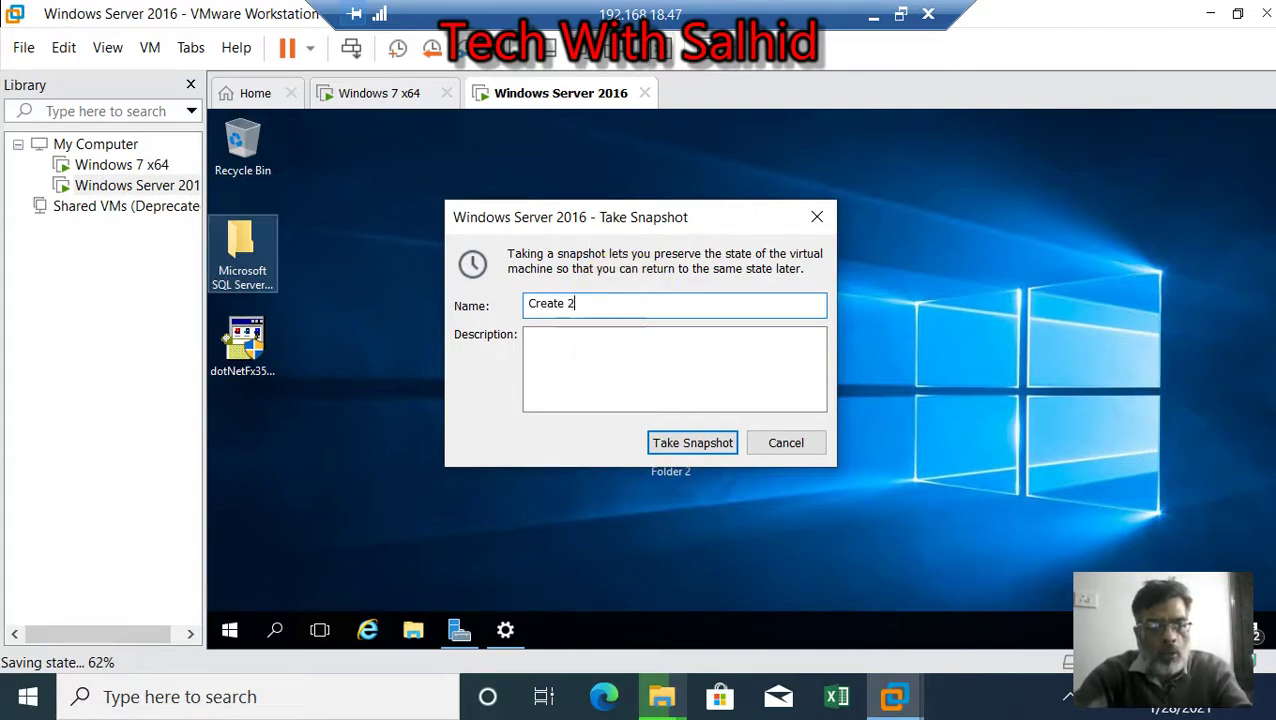
{"action": "type", "text": "lders"}
{"action": "key", "text": "BackSpace"}
{"action": "type", "text": "s in desktop"}
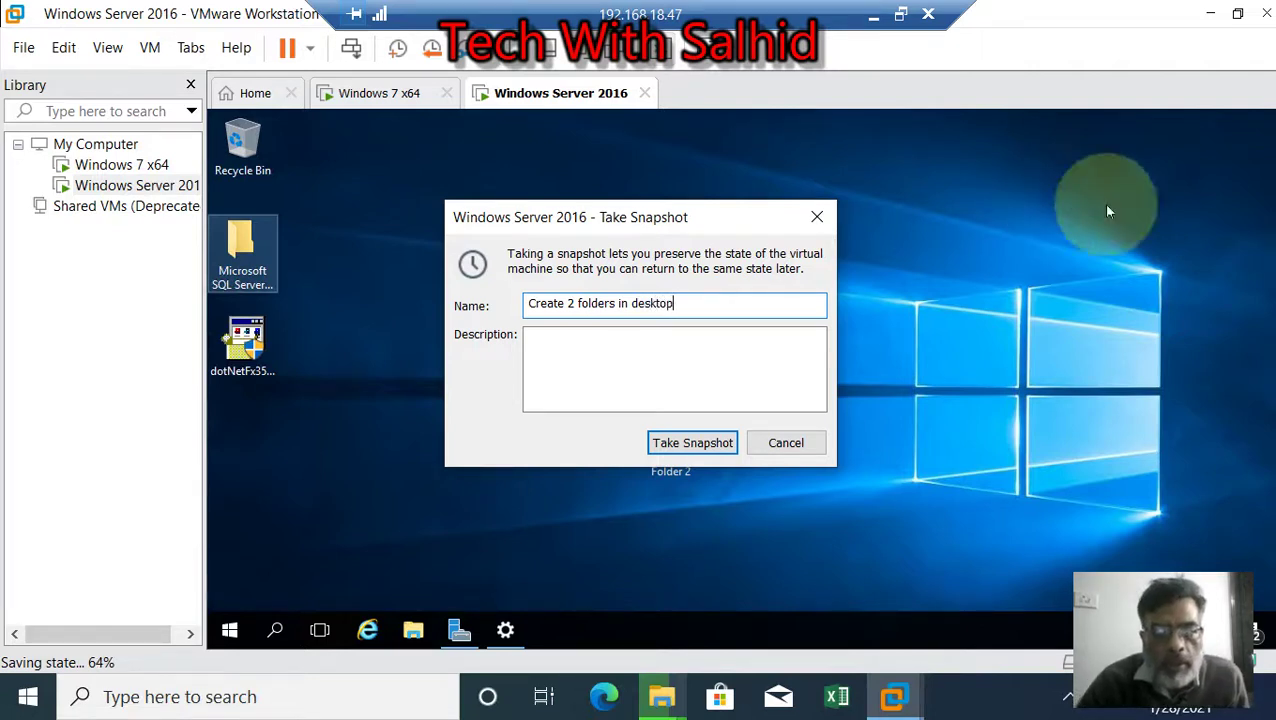
{"action": "left_click", "coordinate": [695, 444]}
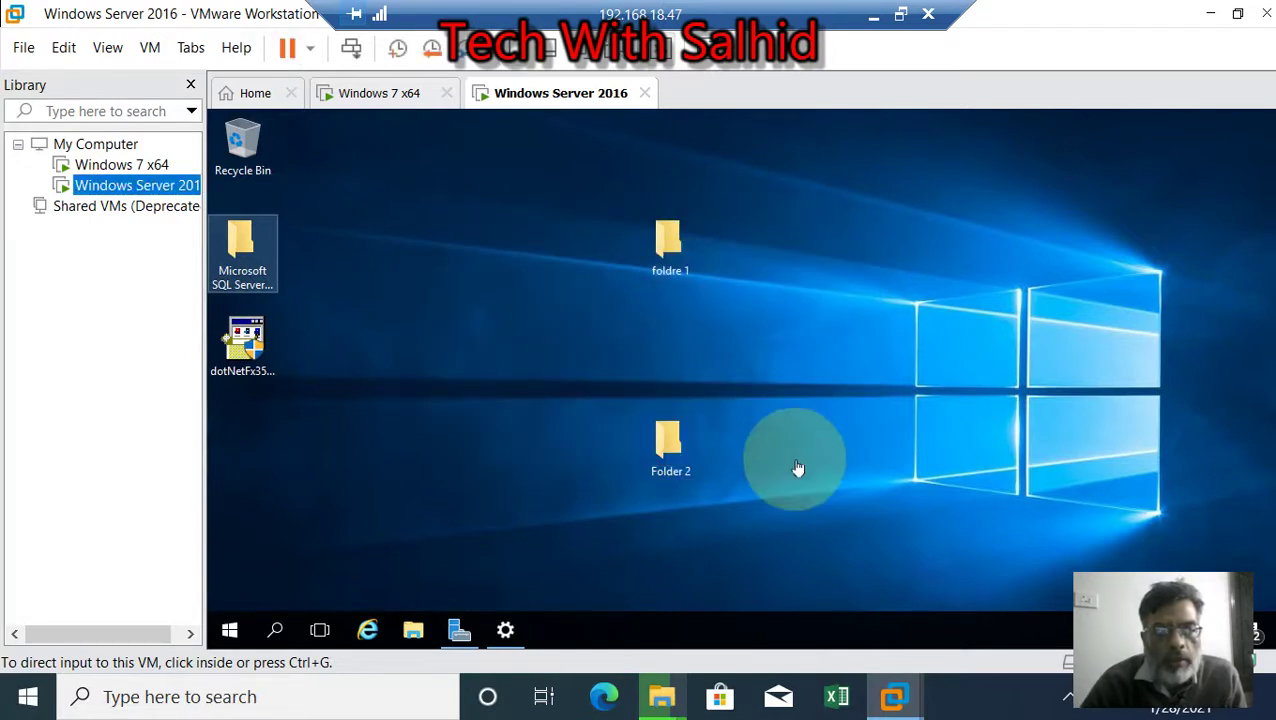
- Open the Snapshot Manager and compare the details and previews of the fresh installation and "Create 2 folders in desktop" snapshots
{"action": "left_click", "coordinate": [465, 52]}
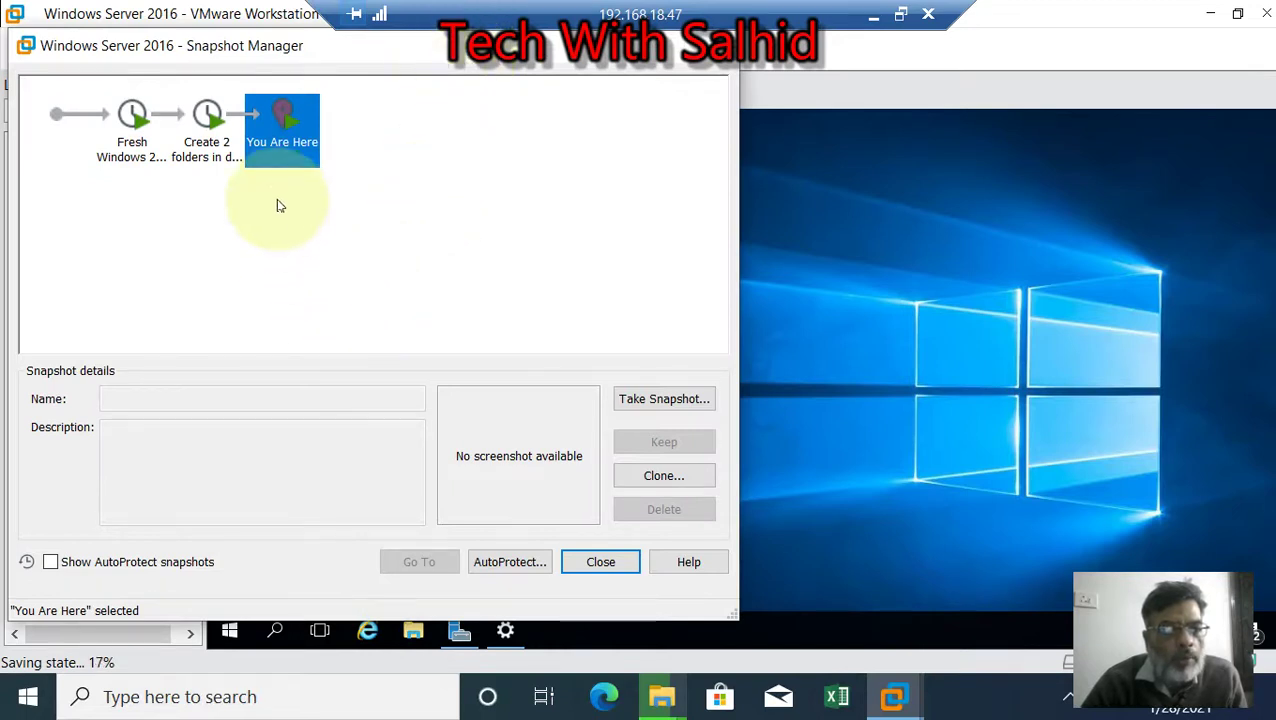
{"action": "left_click", "coordinate": [213, 147]}
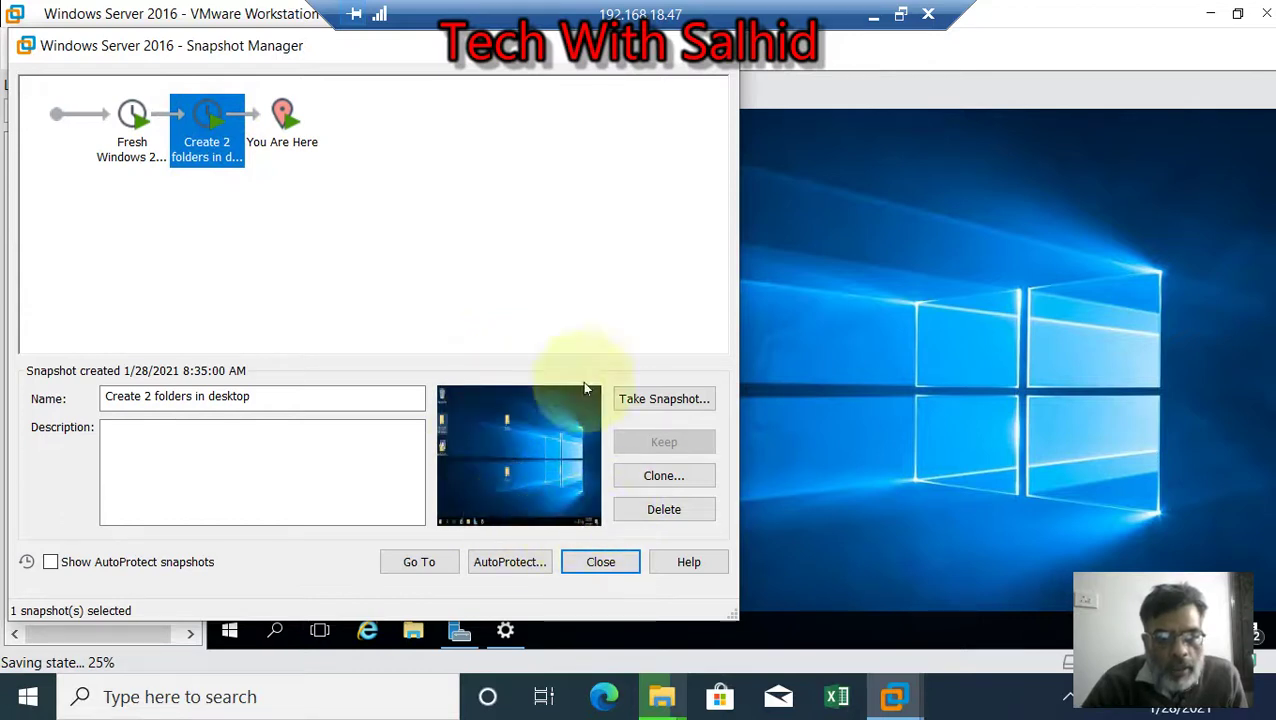
{"action": "left_click", "coordinate": [137, 127]}
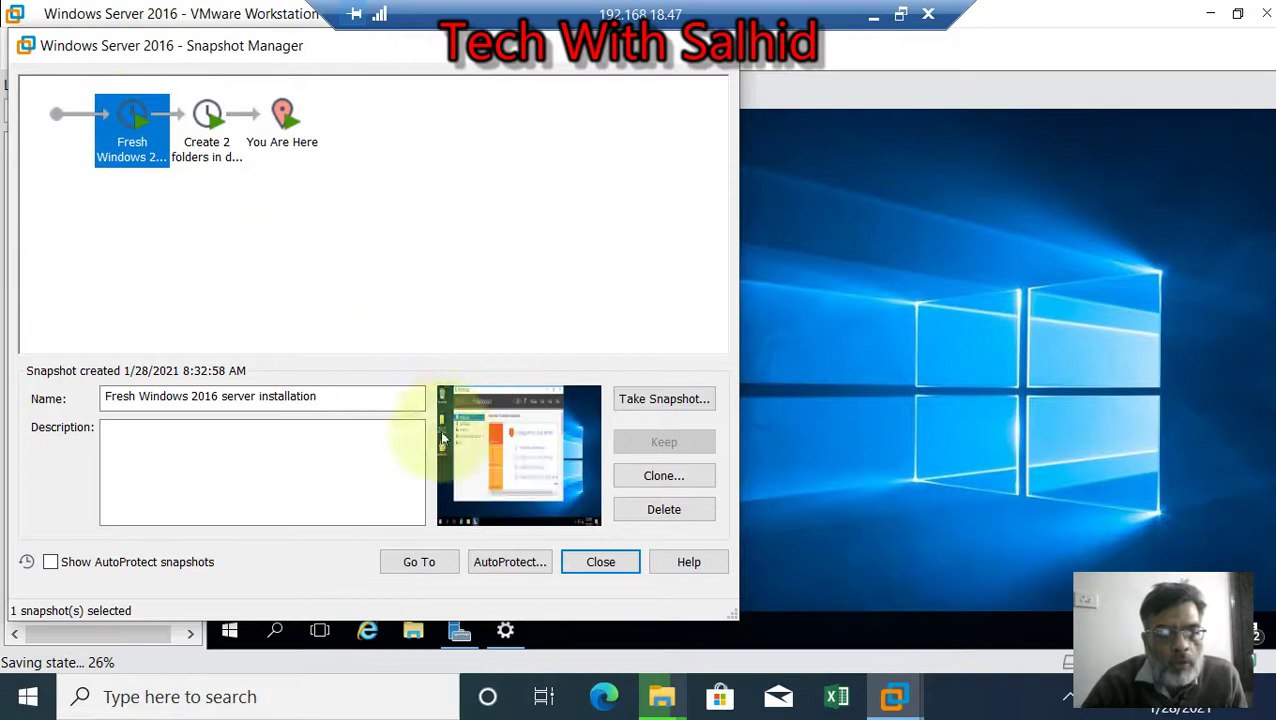
{"action": "left_click", "coordinate": [207, 128]}
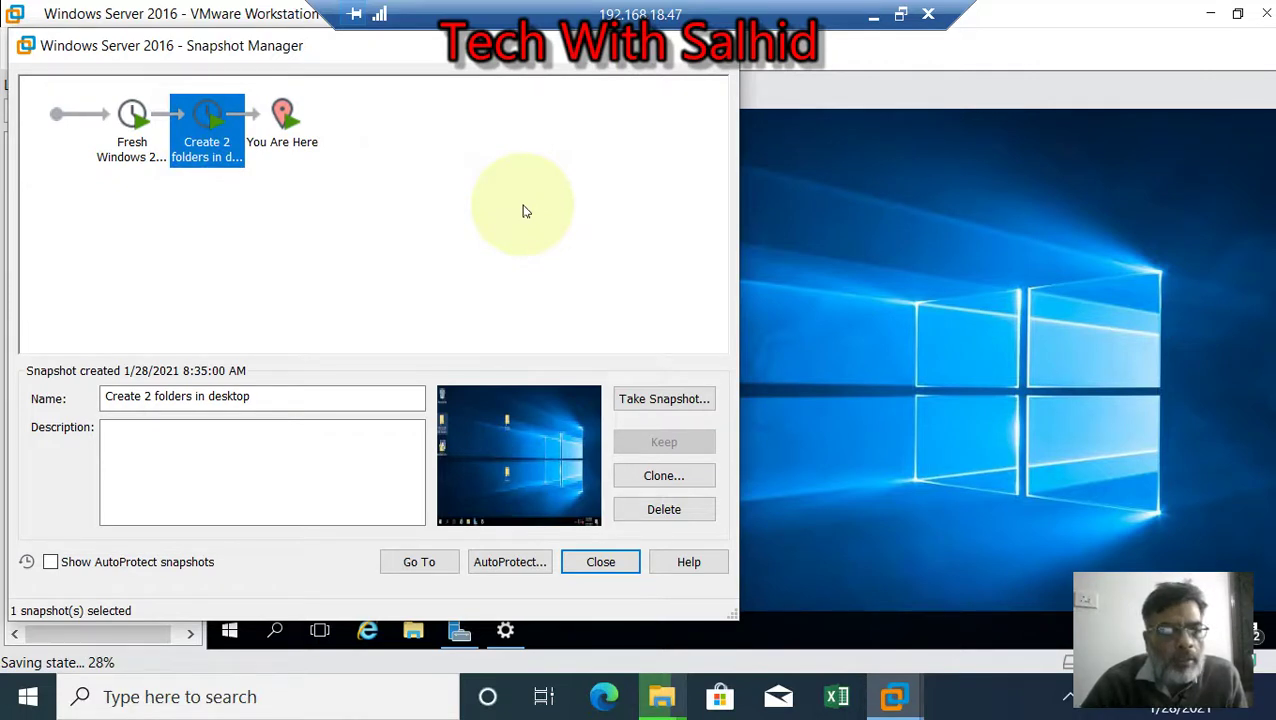
- Restore the virtual machine to the "Fresh Windows 2016 server installation" snapshot and dismiss the removable devices hints
{"action": "left_click", "coordinate": [136, 132]}
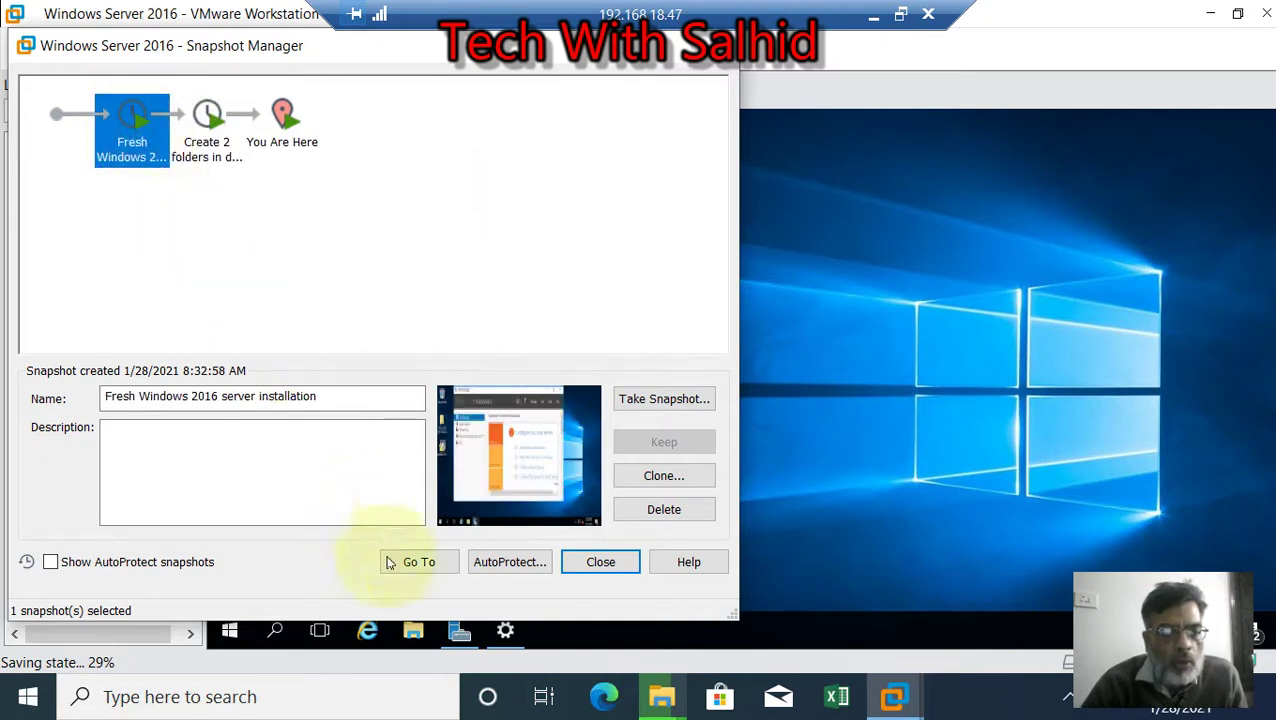
{"action": "left_click", "coordinate": [420, 562]}
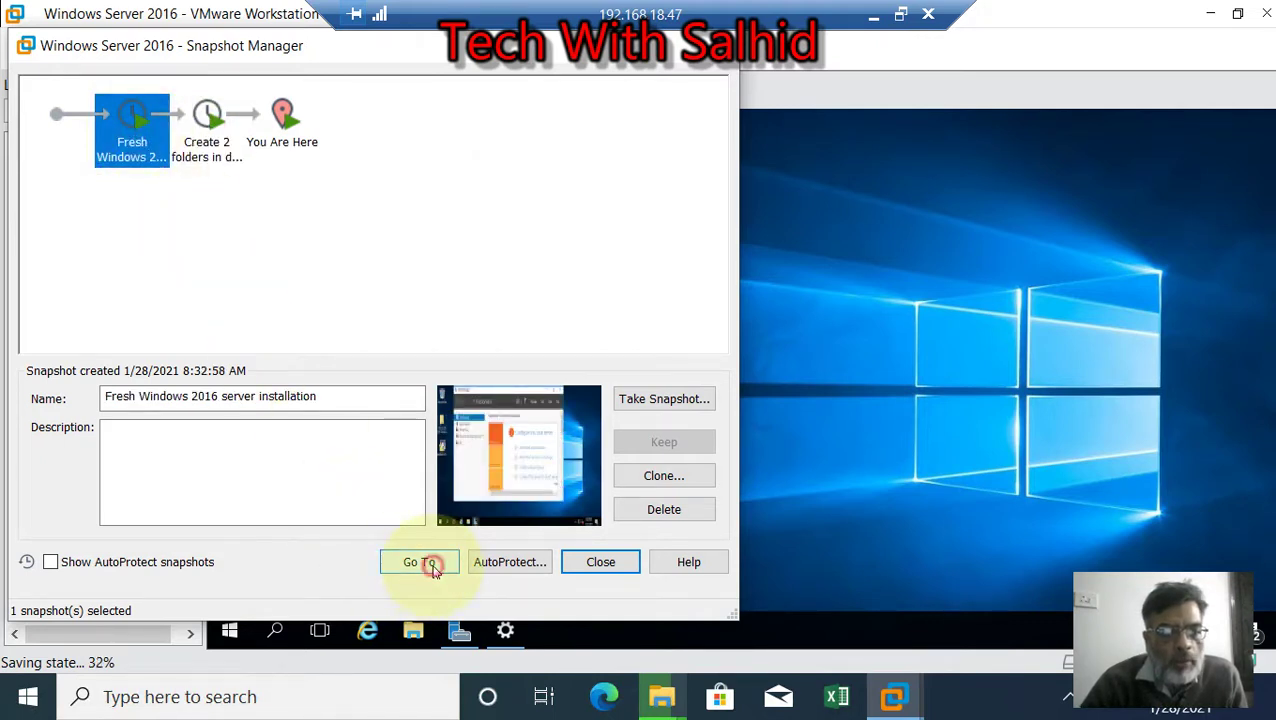
{"action": "left_click", "coordinate": [413, 392]}
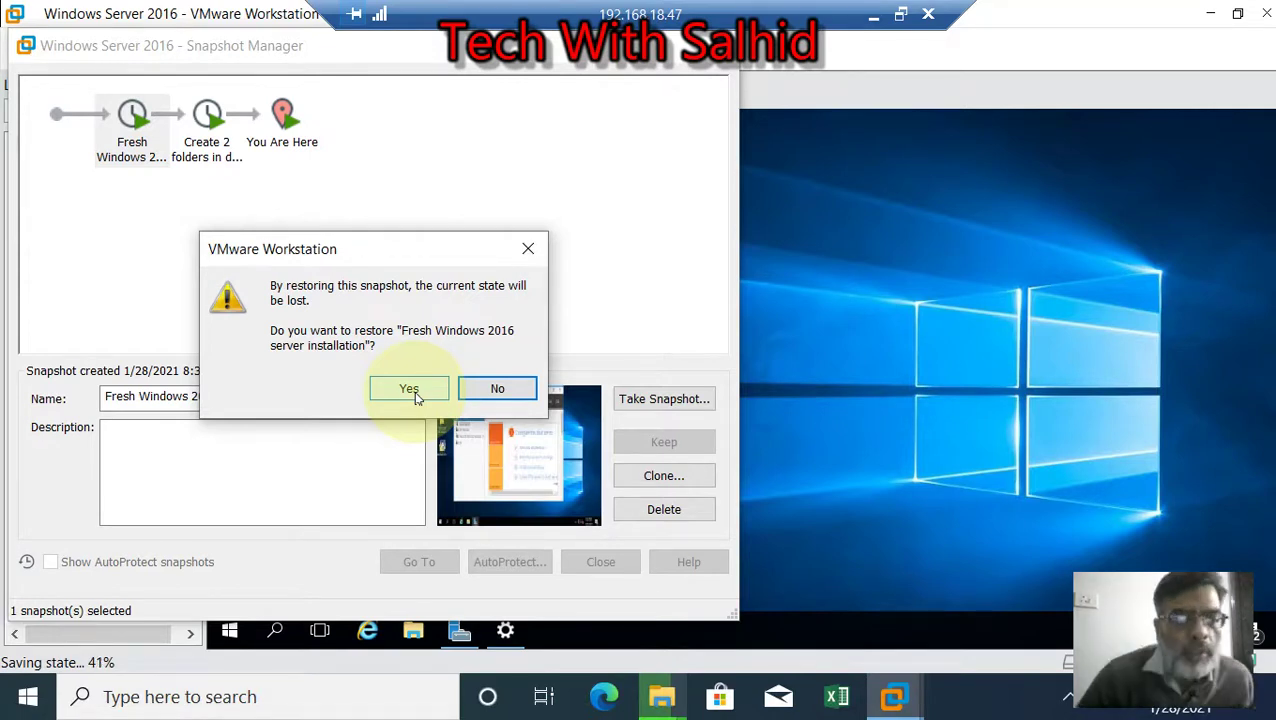
{"action": "left_click", "coordinate": [414, 392]}
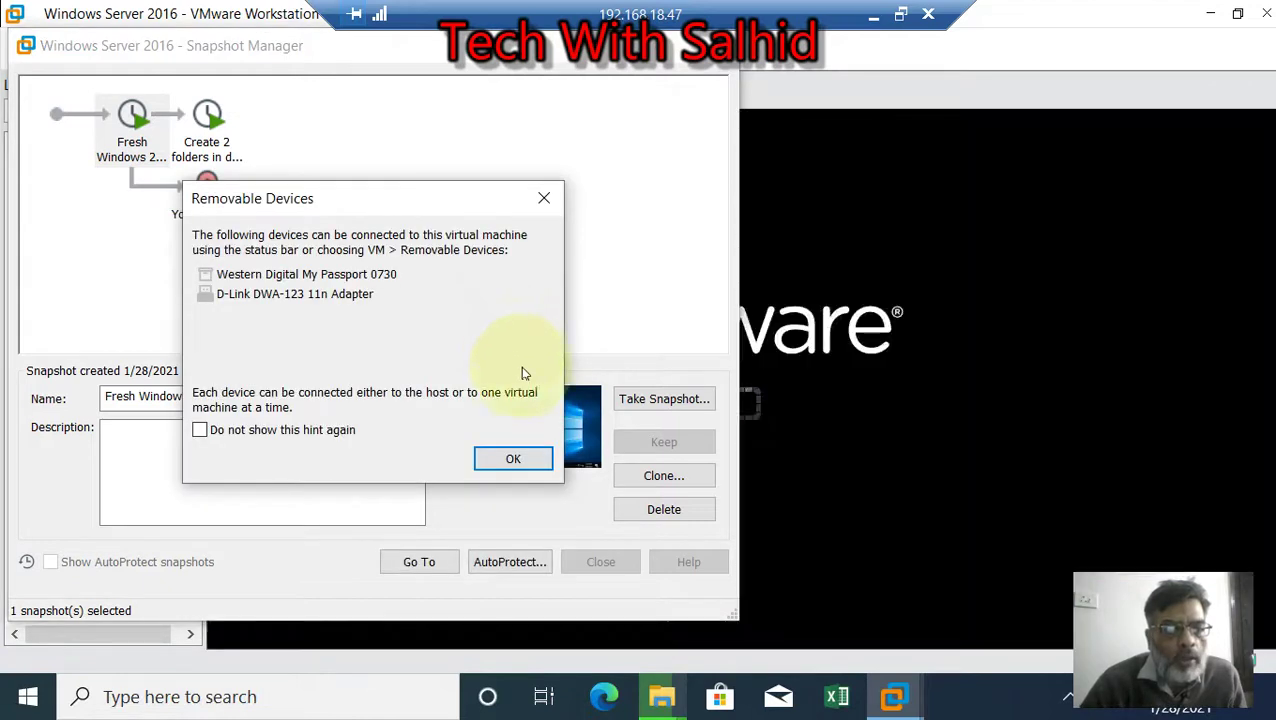
{"action": "left_click", "coordinate": [513, 458]}
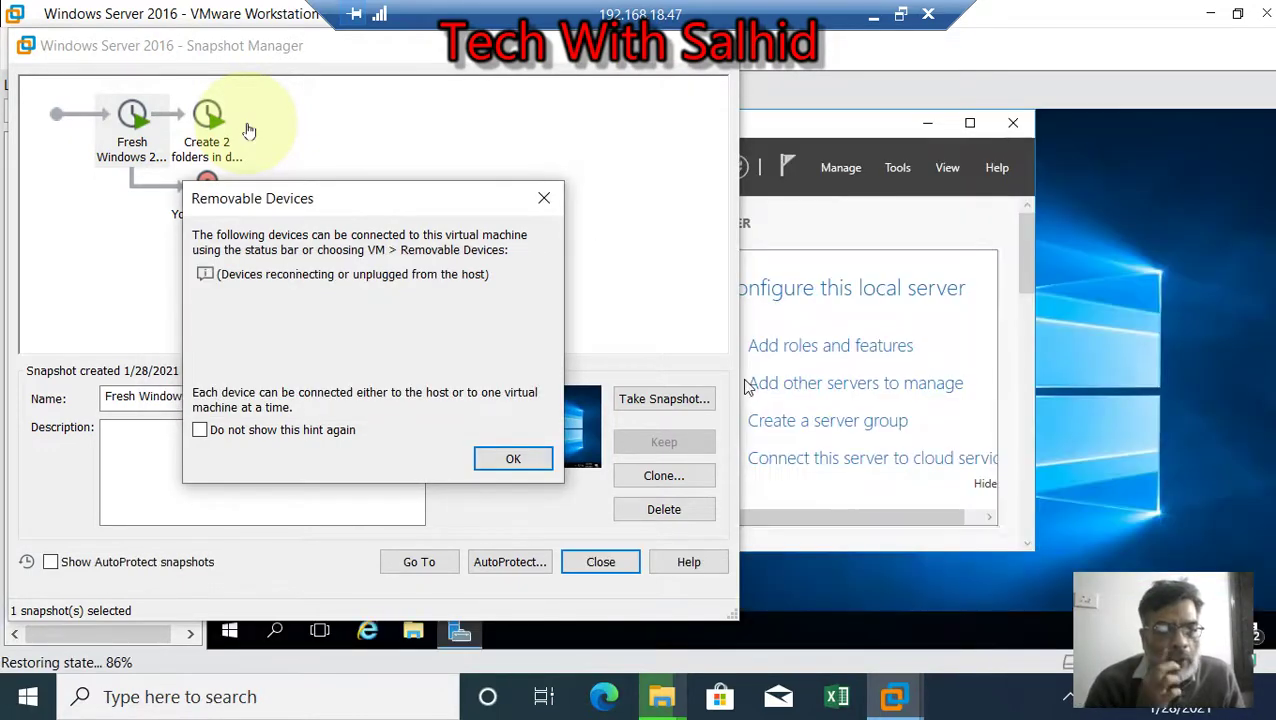
{"action": "left_click", "coordinate": [509, 462]}
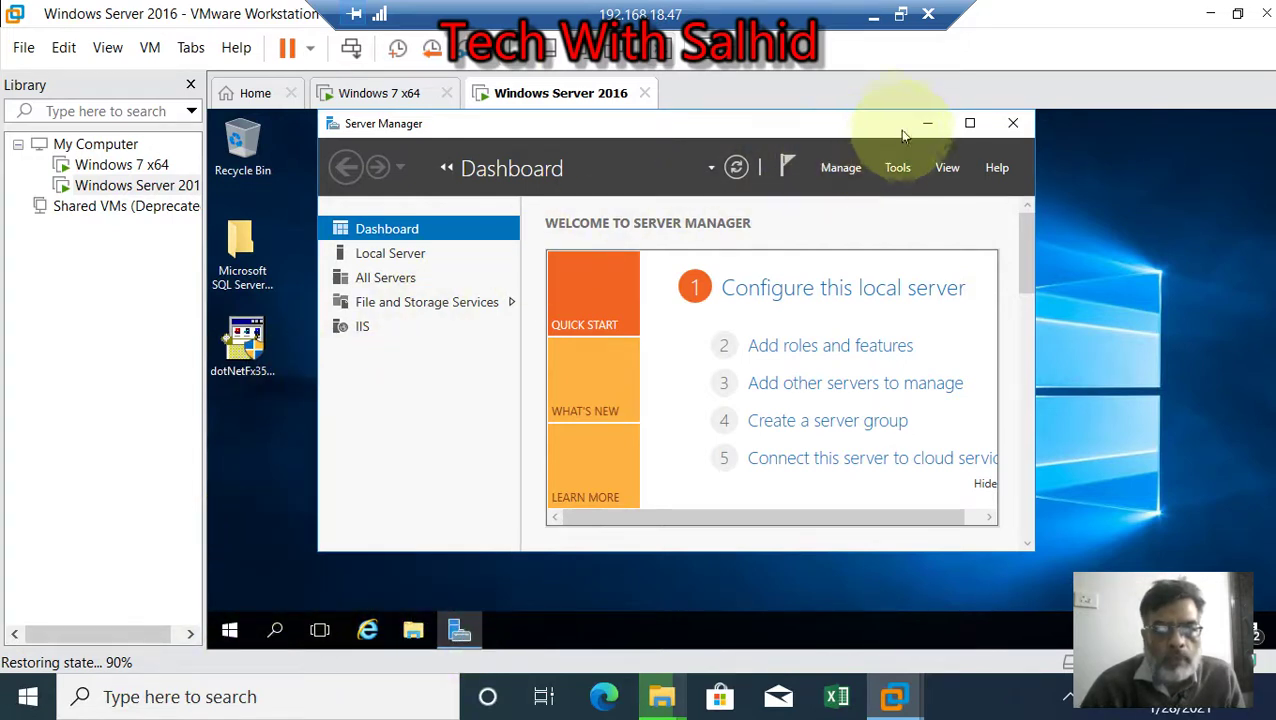
- Minimize Server Manager in the Windows Server 2016 virtual machine and check the restored desktop for the two folders
{"action": "left_click", "coordinate": [112, 165]}
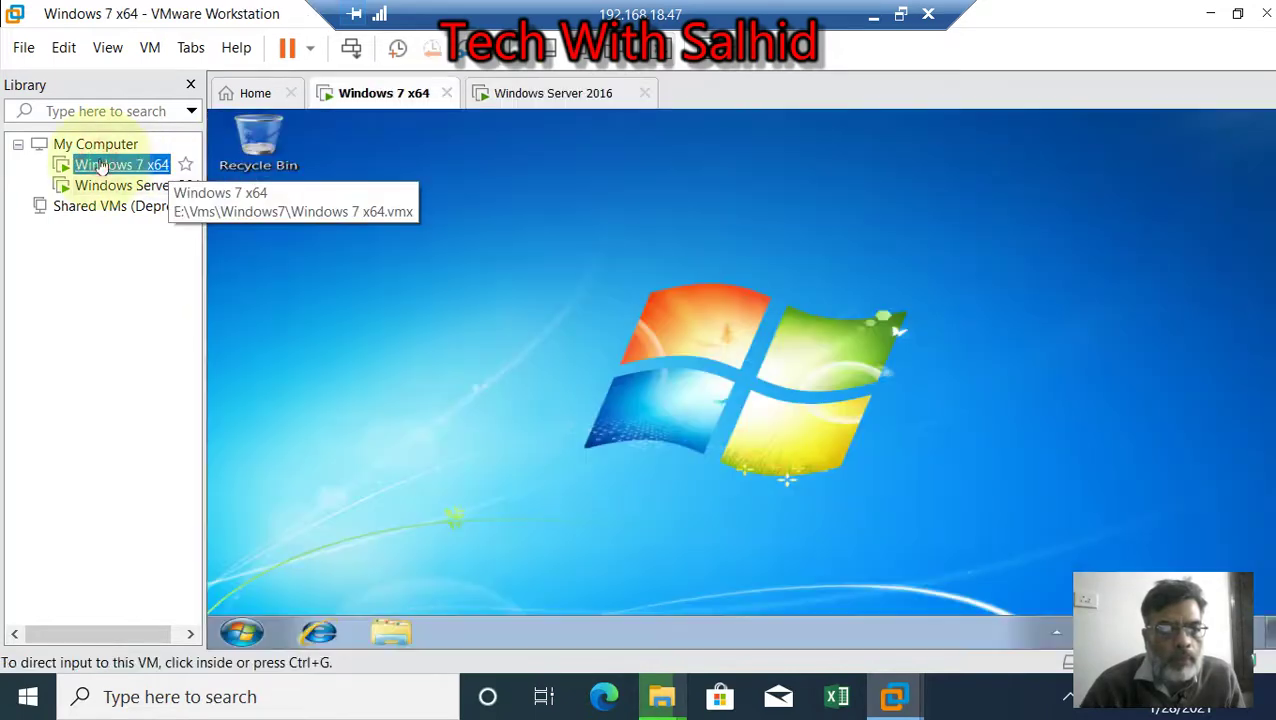
{"action": "left_click", "coordinate": [133, 186]}
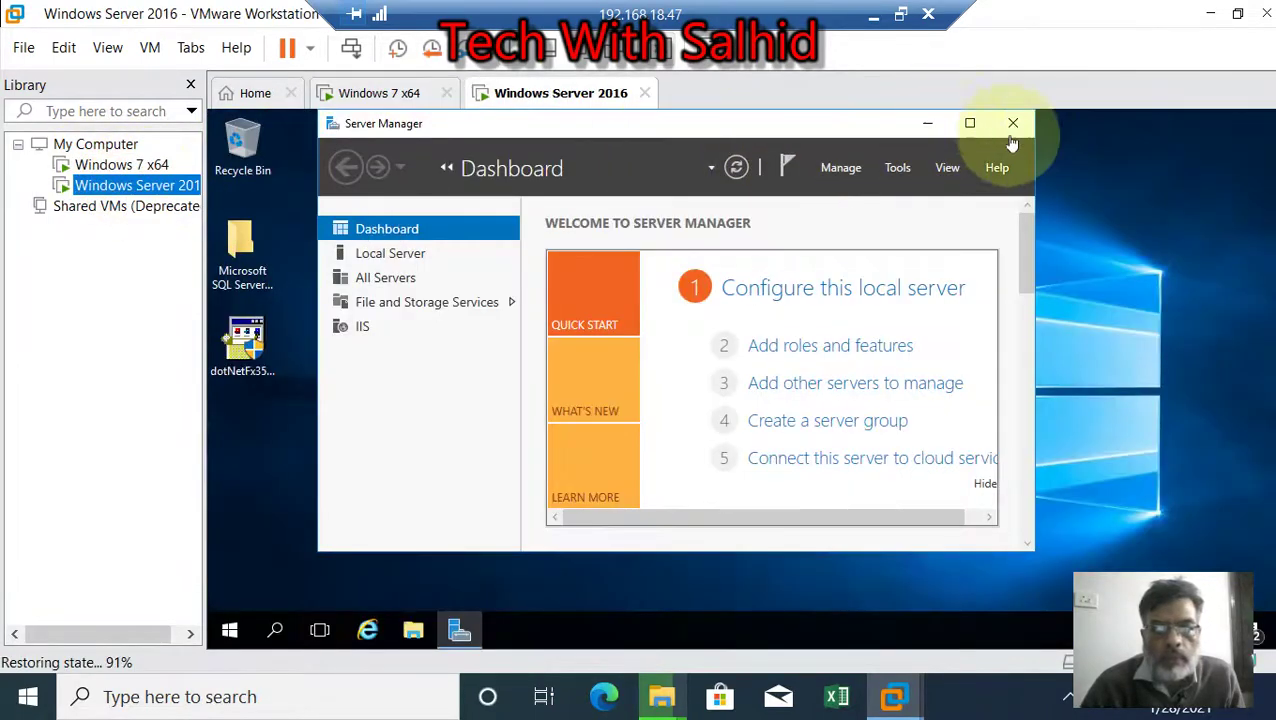
{"action": "left_click", "coordinate": [930, 124]}
{"action": "left_click", "coordinate": [930, 124]}
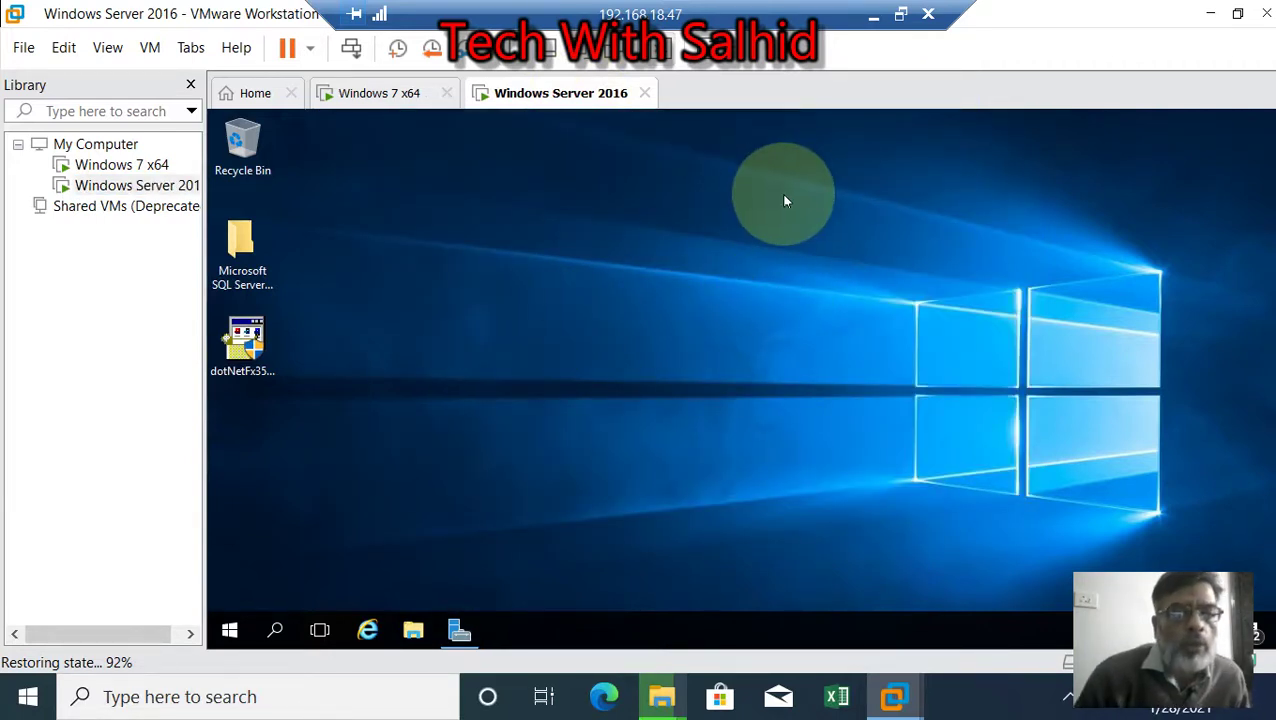
{"action": "left_click", "coordinate": [257, 238]}
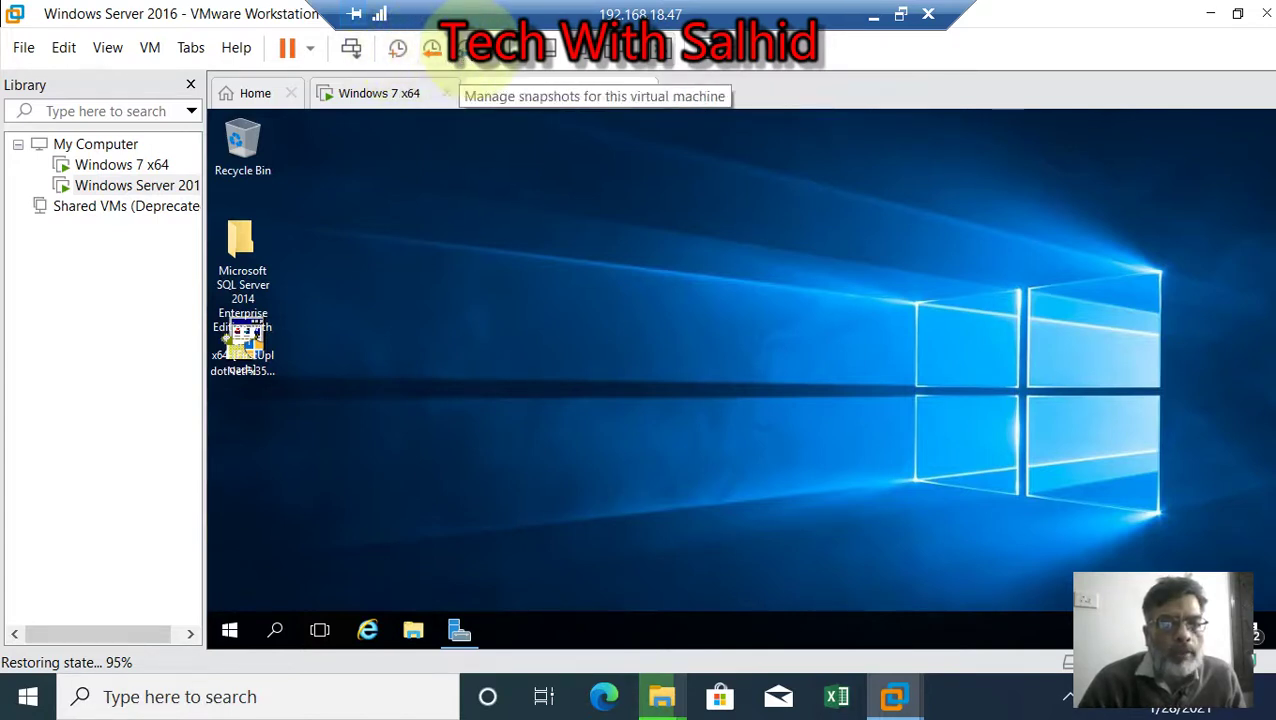
- Open the AutoProtect settings from the Snapshot Manager and enable AutoProtect with a Daily interval
{"action": "left_click", "coordinate": [465, 47]}
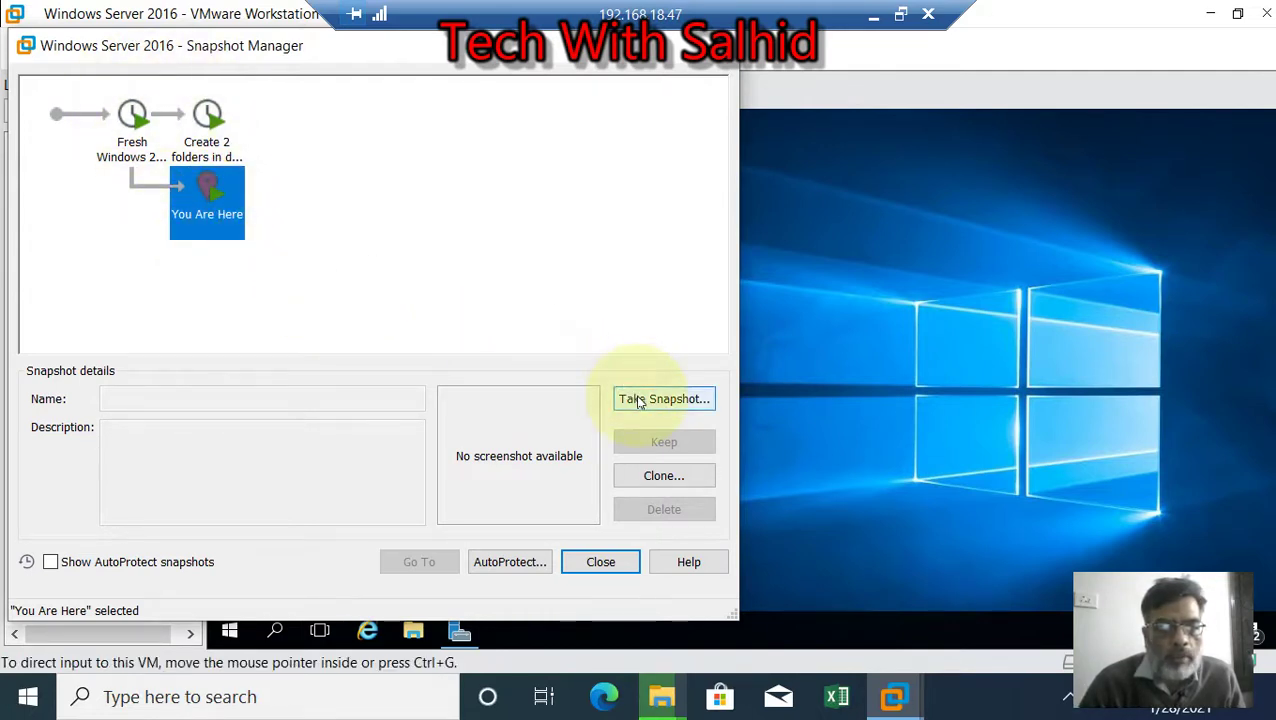
{"action": "left_click", "coordinate": [502, 572]}
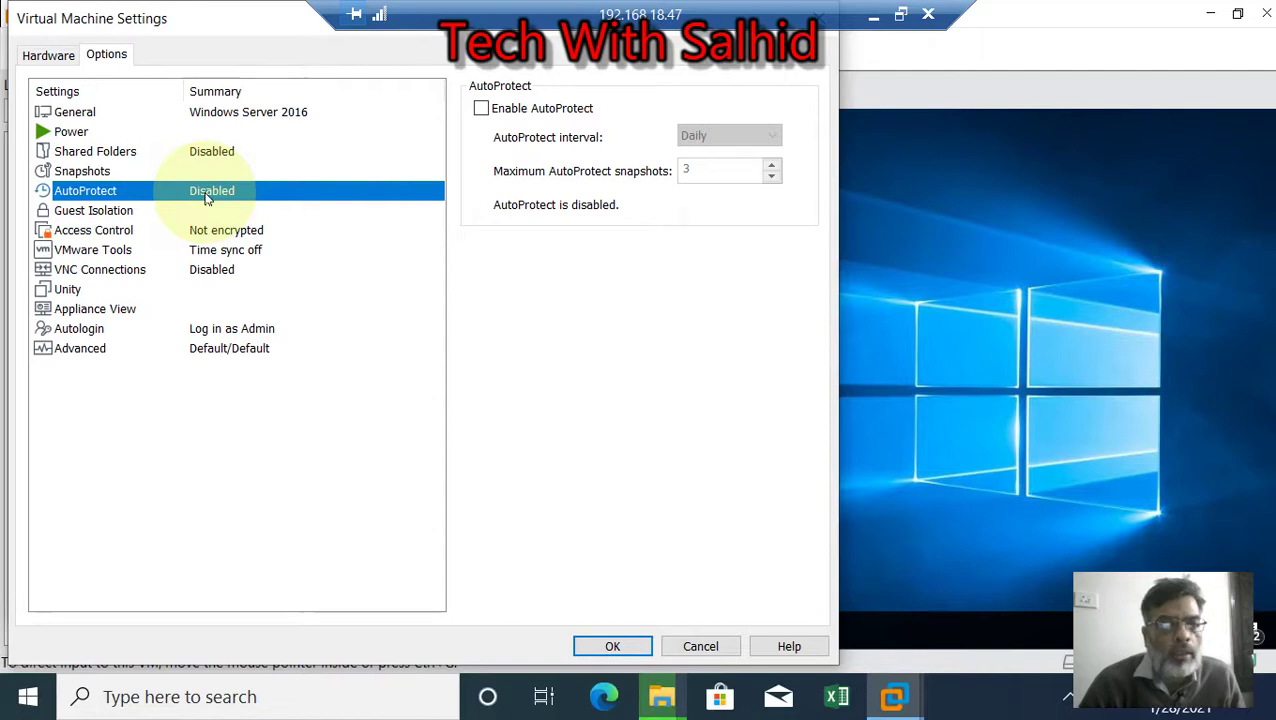
{"action": "left_click", "coordinate": [481, 110]}
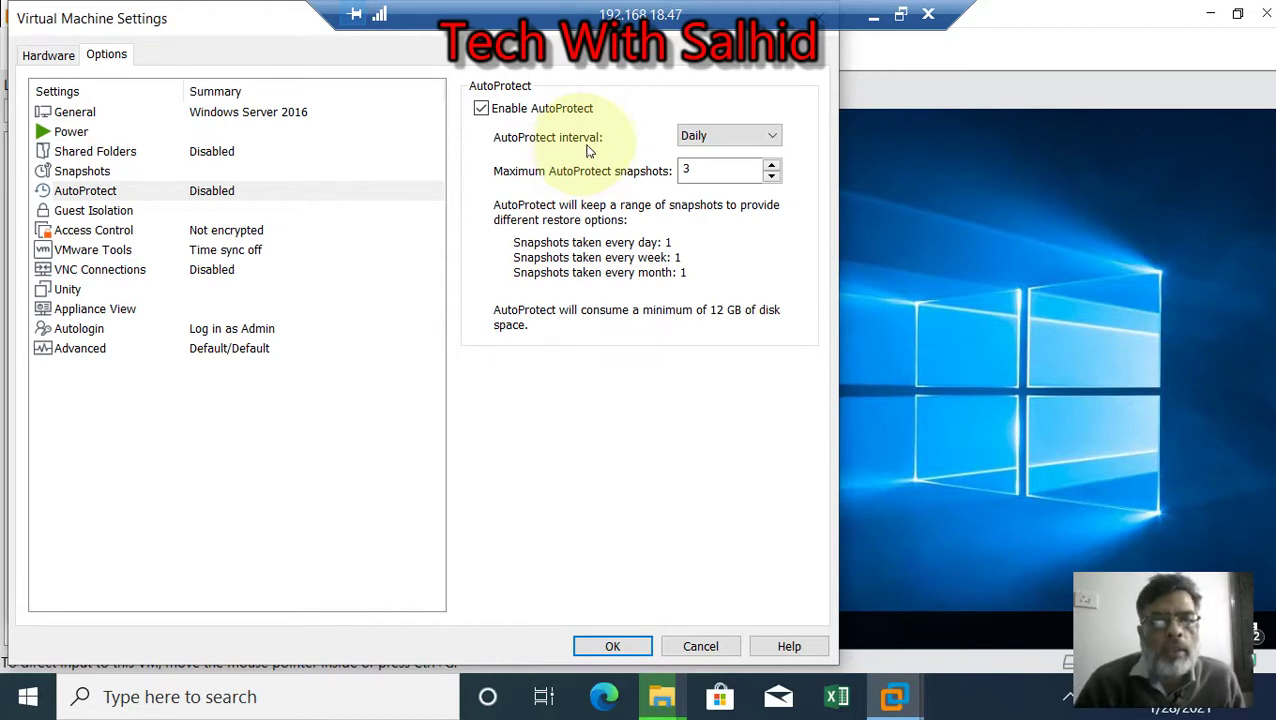
{"action": "left_click", "coordinate": [773, 137]}
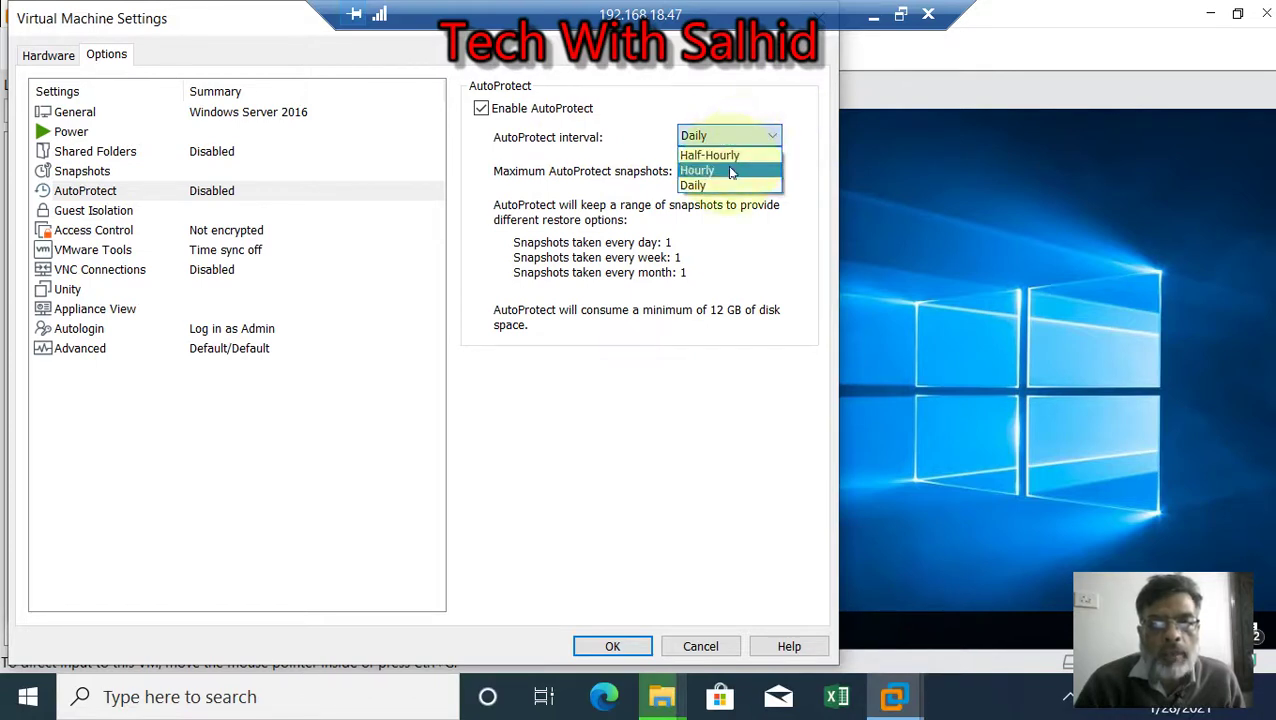
{"action": "left_click", "coordinate": [730, 187]}
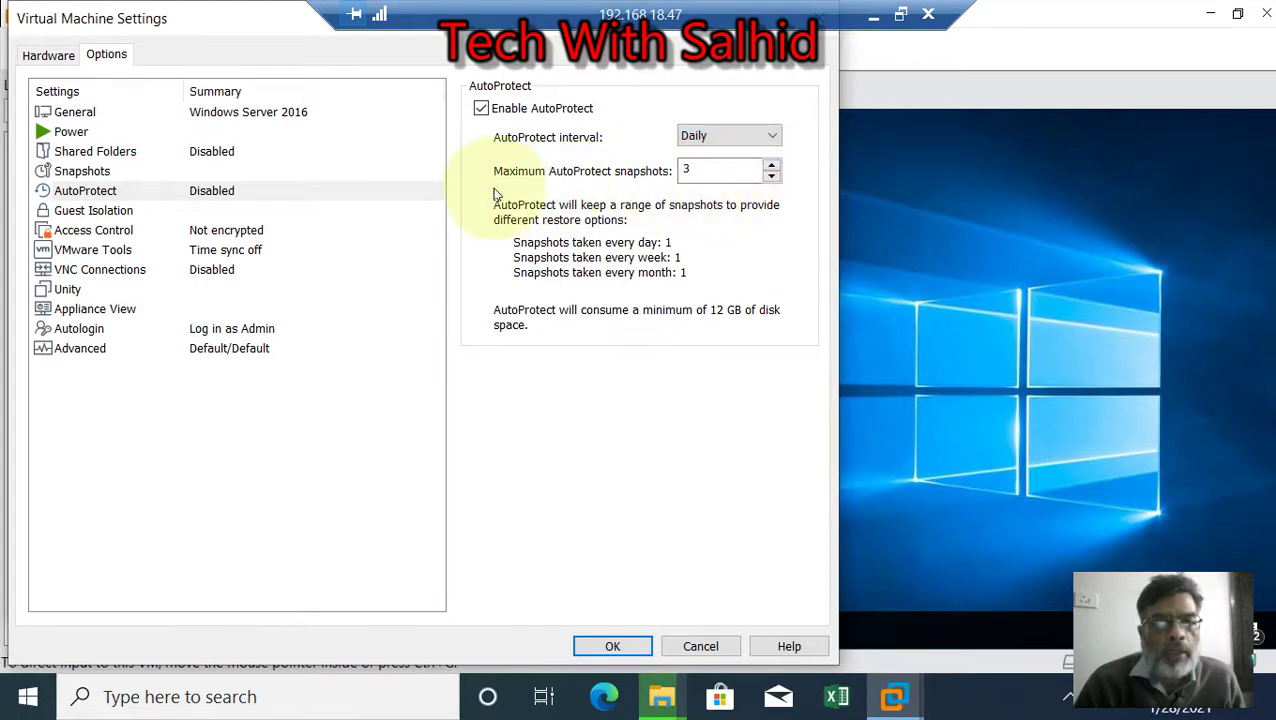
- Raise the maximum number of AutoProtect snapshots to 9, and further to 99
{"action": "double_click", "coordinate": [693, 172]}
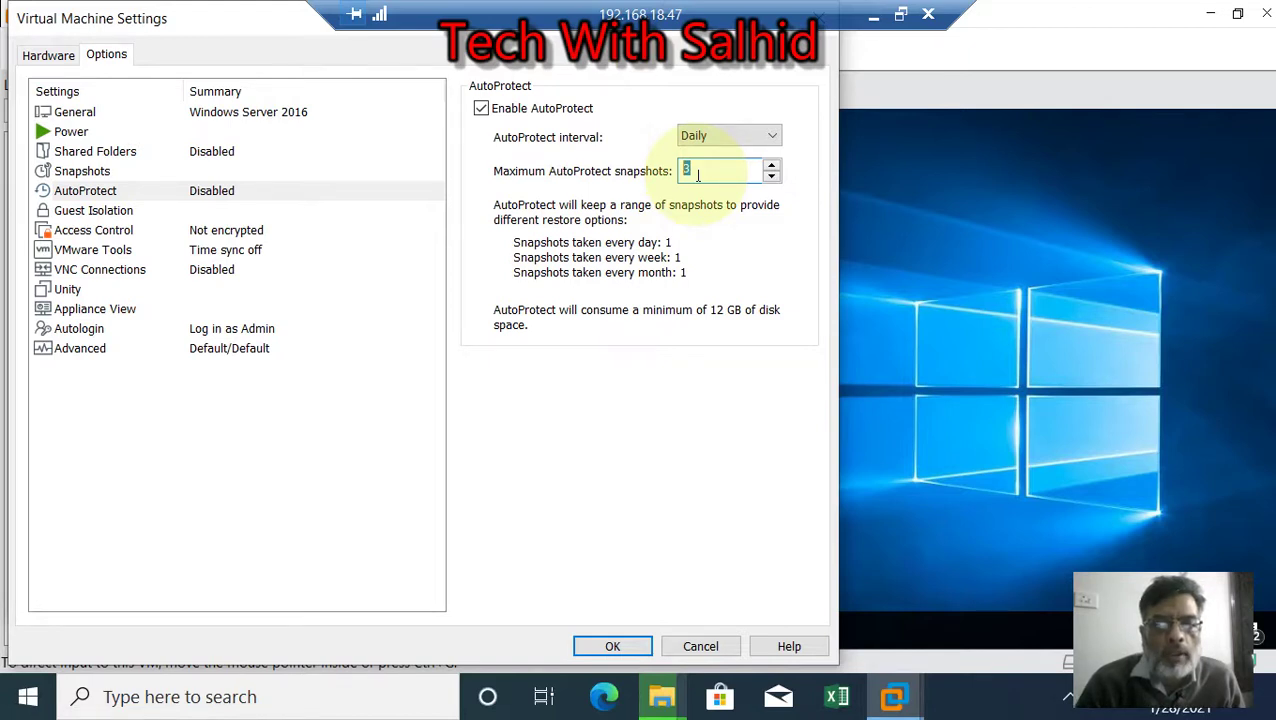
{"action": "left_click", "coordinate": [773, 165]}
{"action": "left_click", "coordinate": [773, 165]}
{"action": "left_click", "coordinate": [773, 165]}
{"action": "left_click", "coordinate": [773, 165]}
{"action": "left_click", "coordinate": [774, 164]}
{"action": "left_click", "coordinate": [774, 164]}
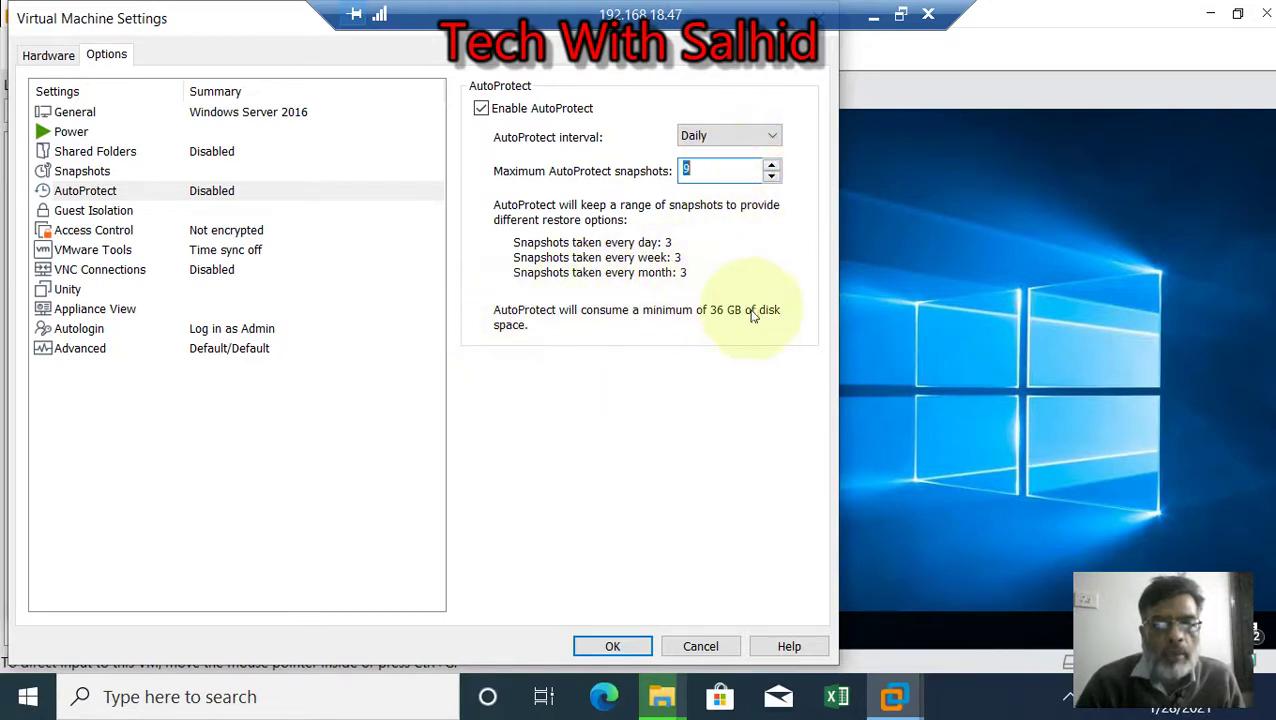
{"action": "left_click", "coordinate": [705, 169]}
{"action": "type", "text": "9"}
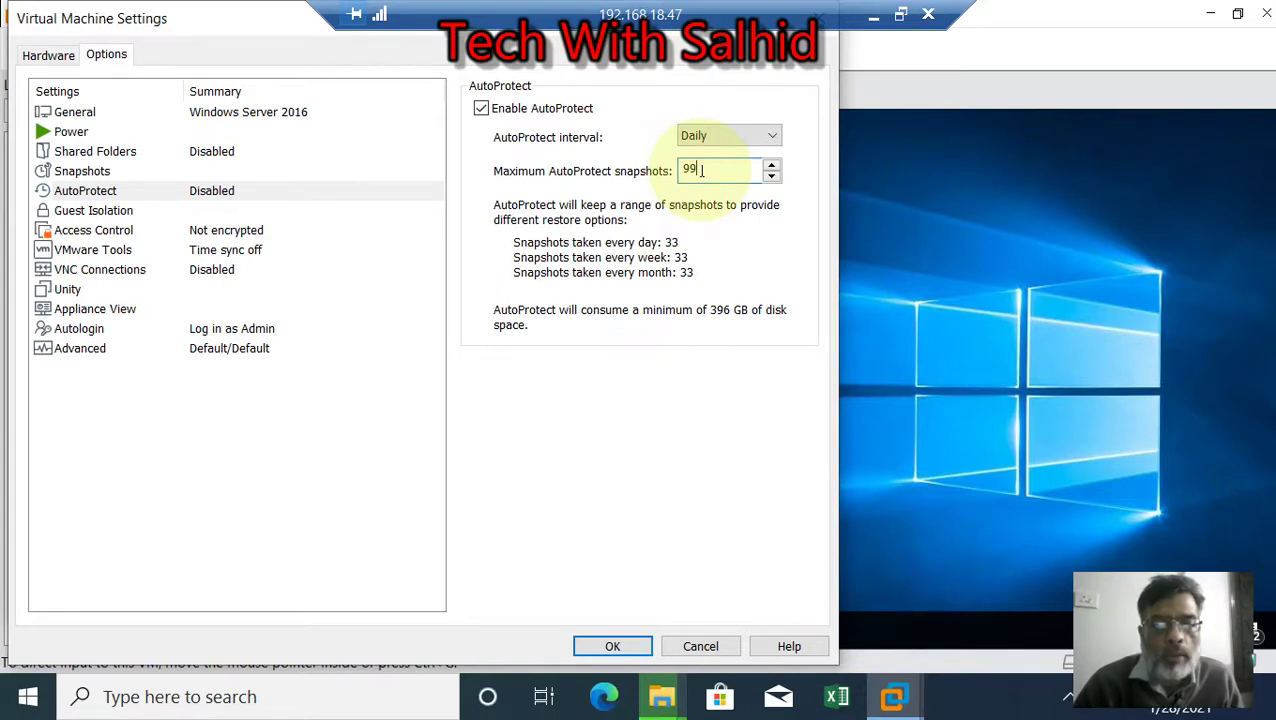
- Disable AutoProtect, discard the virtual machine settings changes and close the Snapshot Manager
{"action": "left_click", "coordinate": [481, 110]}
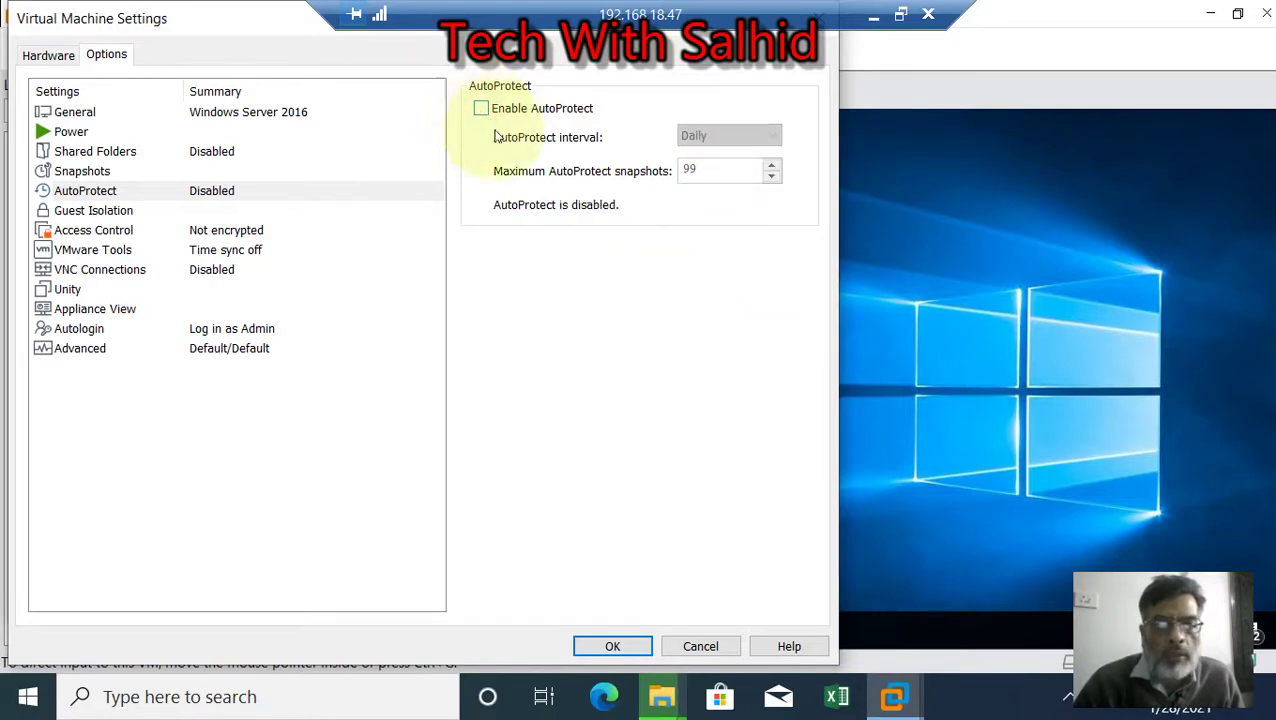
{"action": "left_click", "coordinate": [697, 645]}
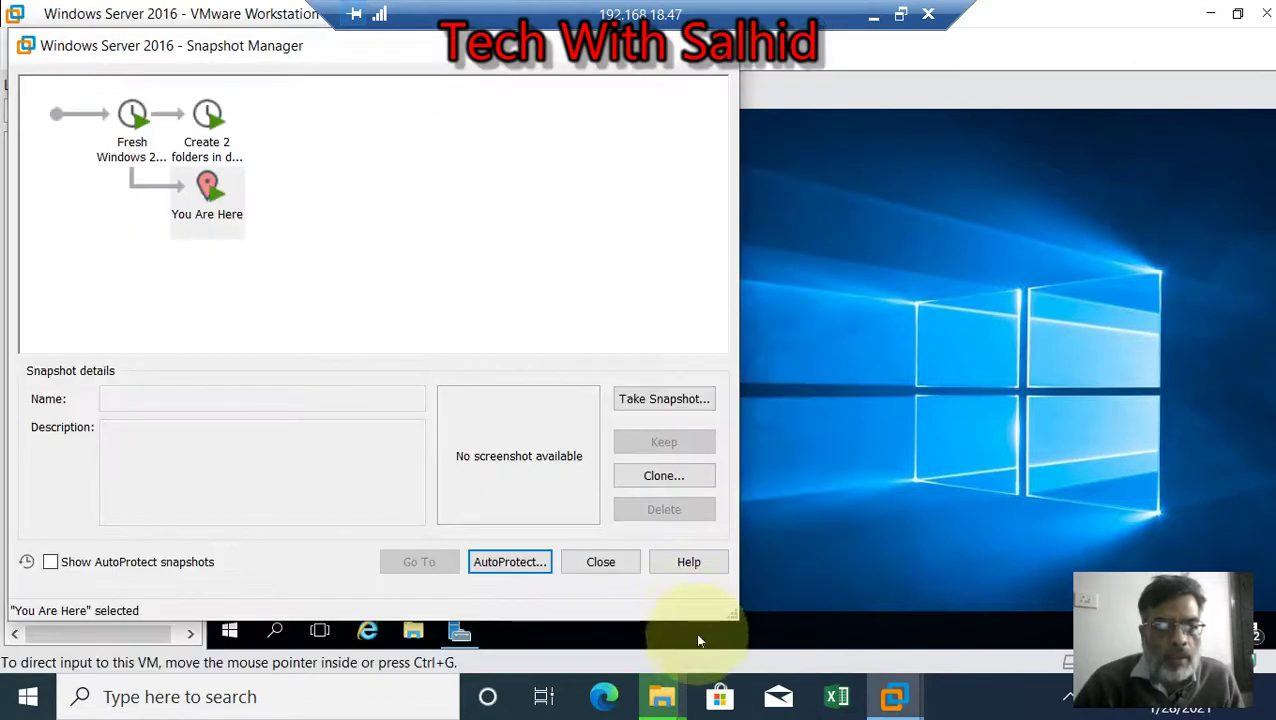
{"action": "left_click", "coordinate": [601, 563]}
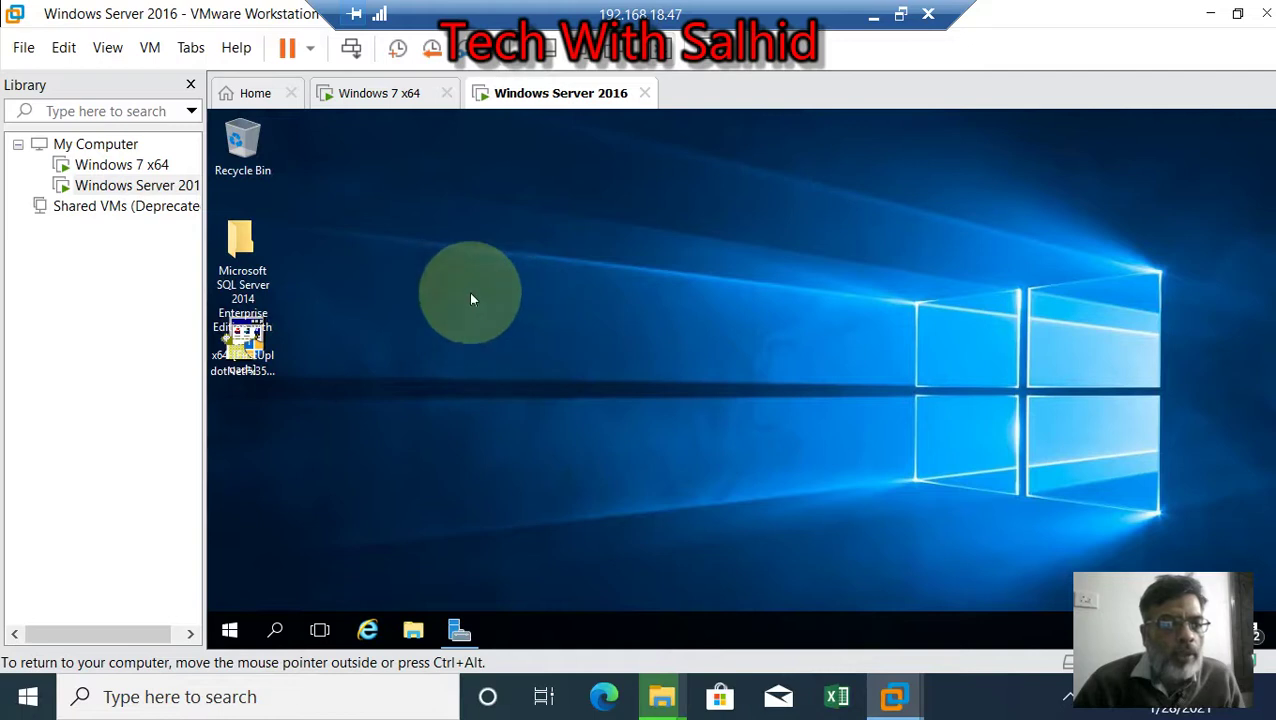
- Open the Clone Virtual Machine Wizard for the Windows 7 x64 virtual machine
{"action": "left_click", "coordinate": [150, 164]}
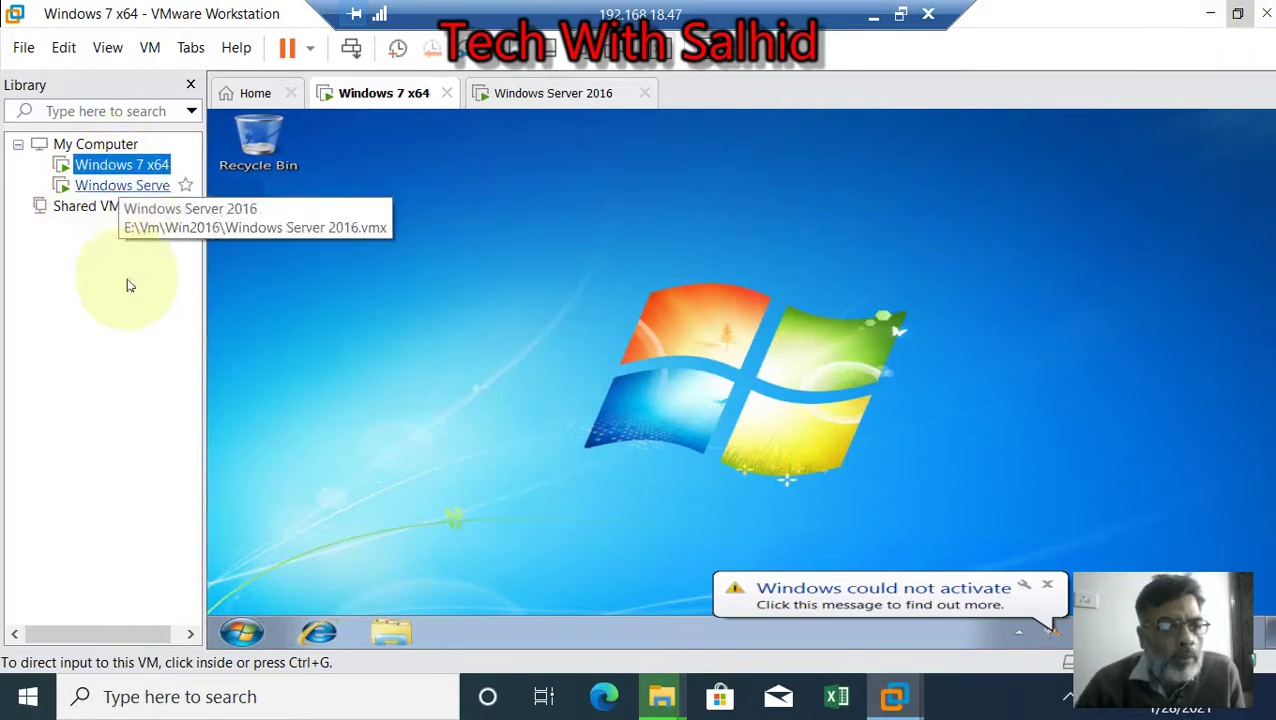
{"action": "right_click", "coordinate": [128, 166]}
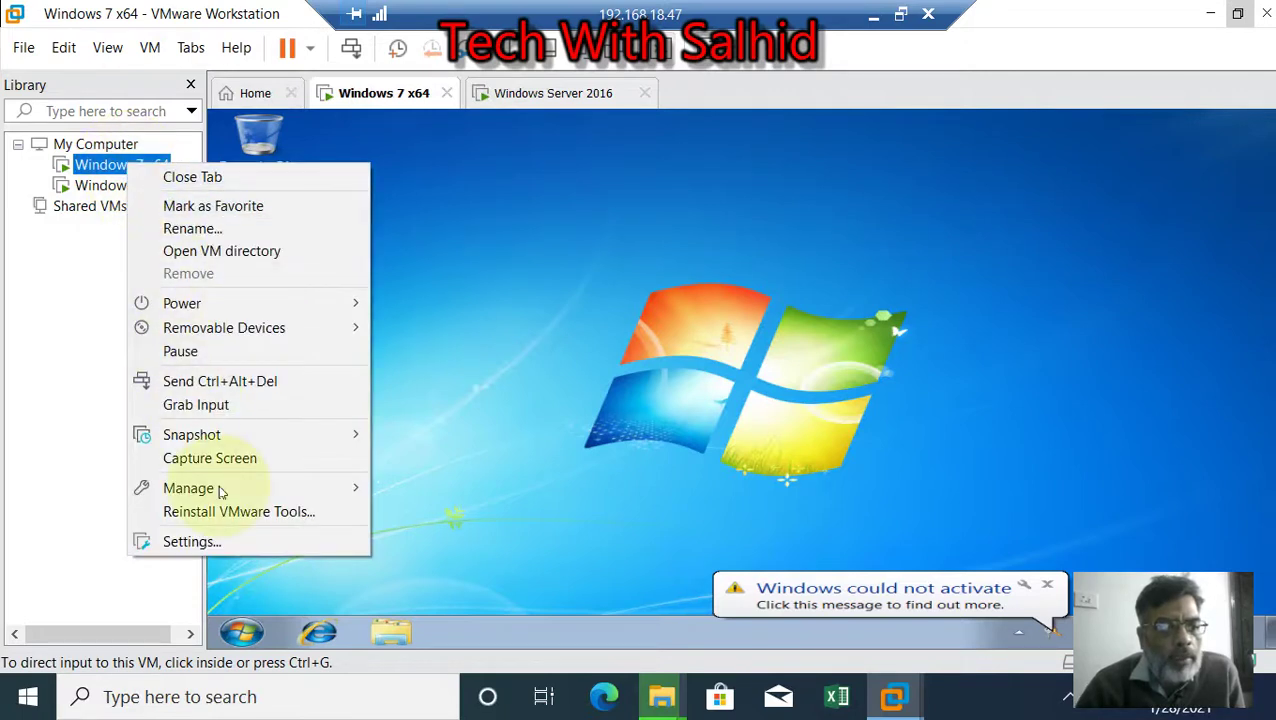
{"action": "mouse_move", "coordinate": [222, 490]}
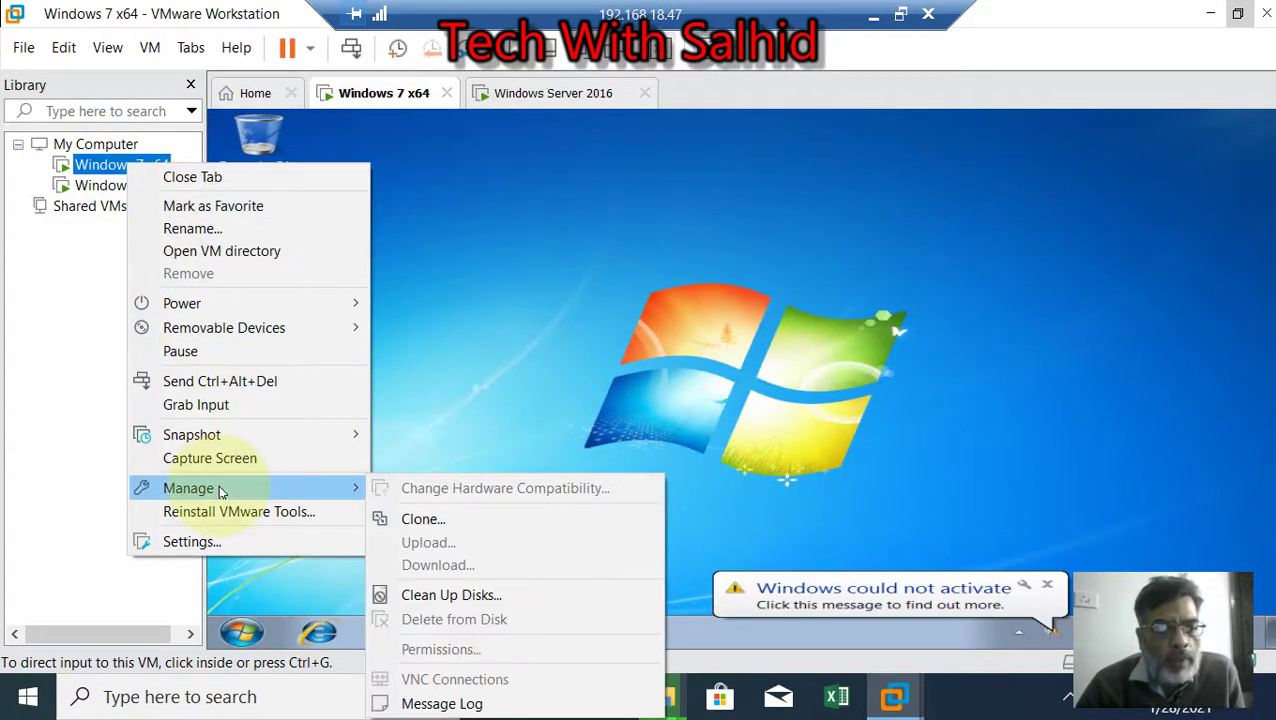
{"action": "left_click", "coordinate": [422, 519]}
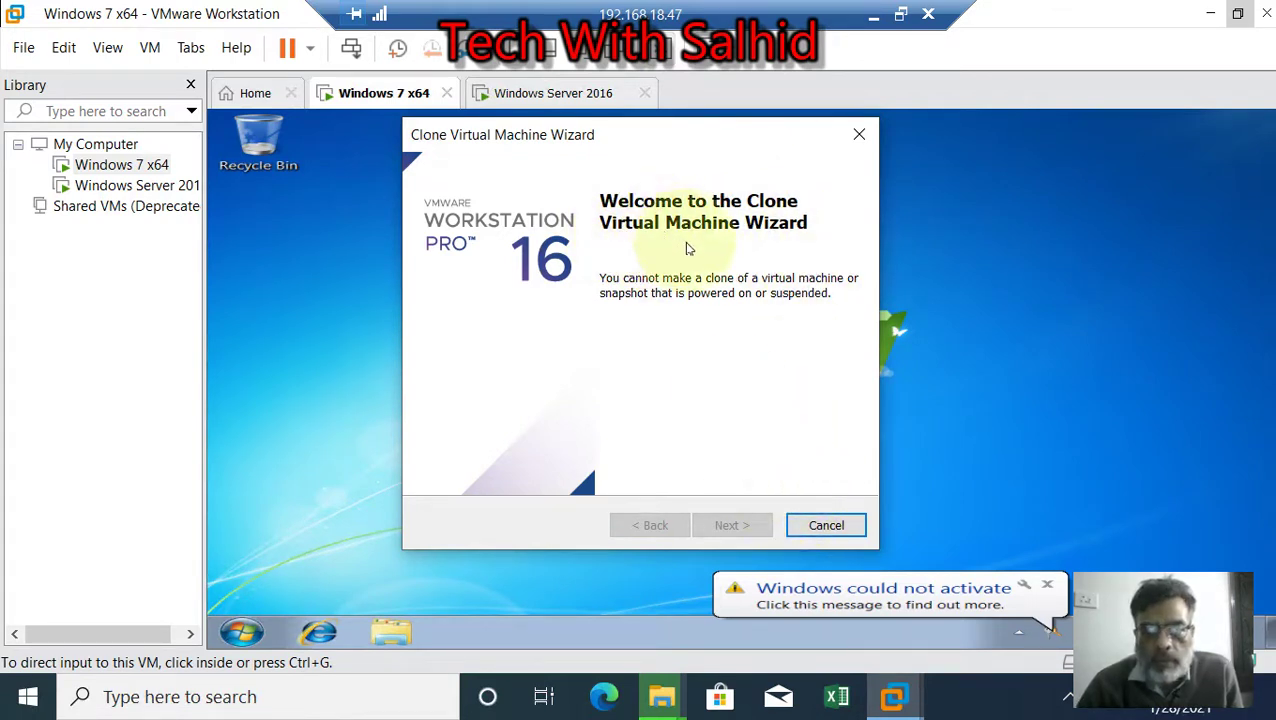
- Cancel the Clone Virtual Machine Wizard and shut down the Windows 7 x64 guest
{"action": "left_click", "coordinate": [1047, 585]}
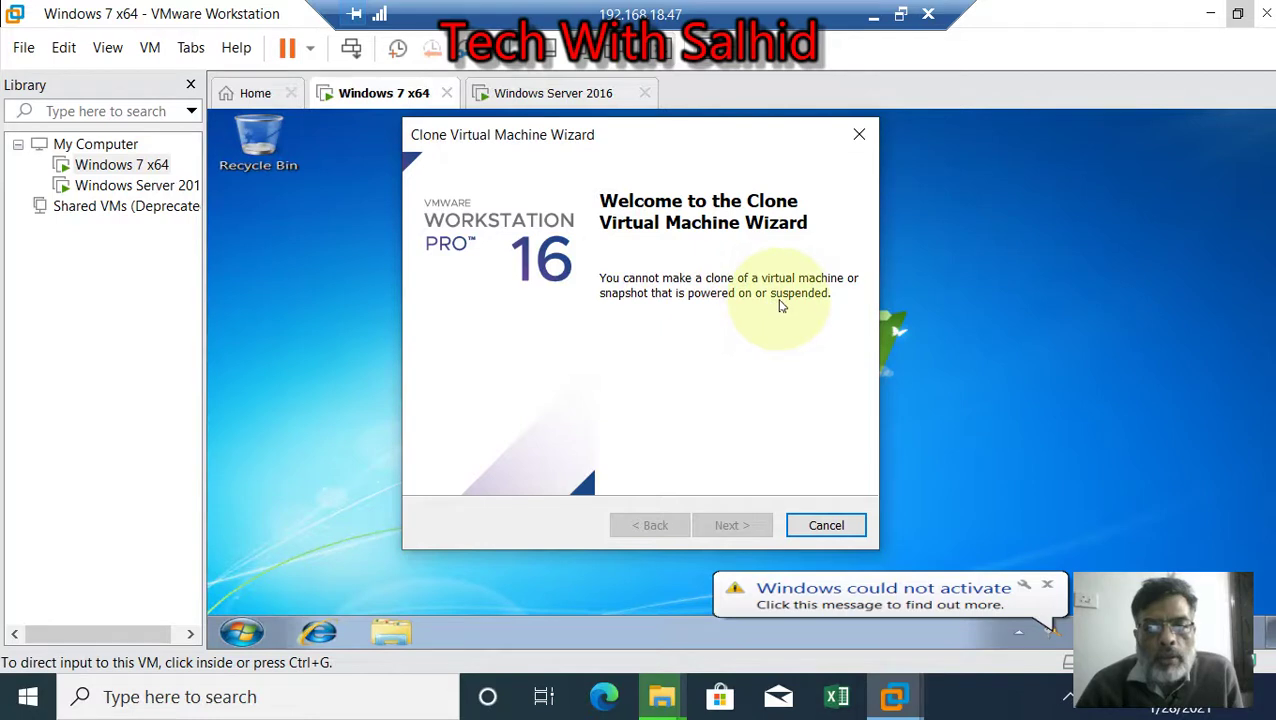
{"action": "left_click", "coordinate": [826, 525]}
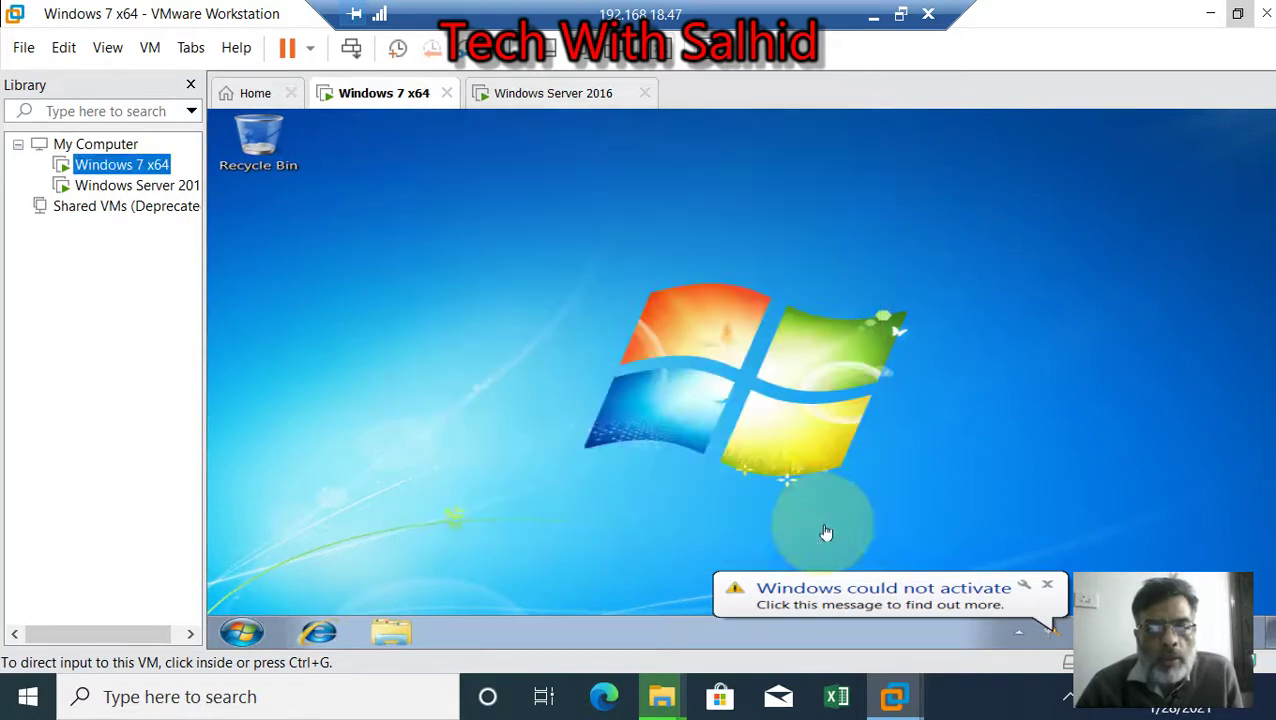
{"action": "right_click", "coordinate": [150, 170]}
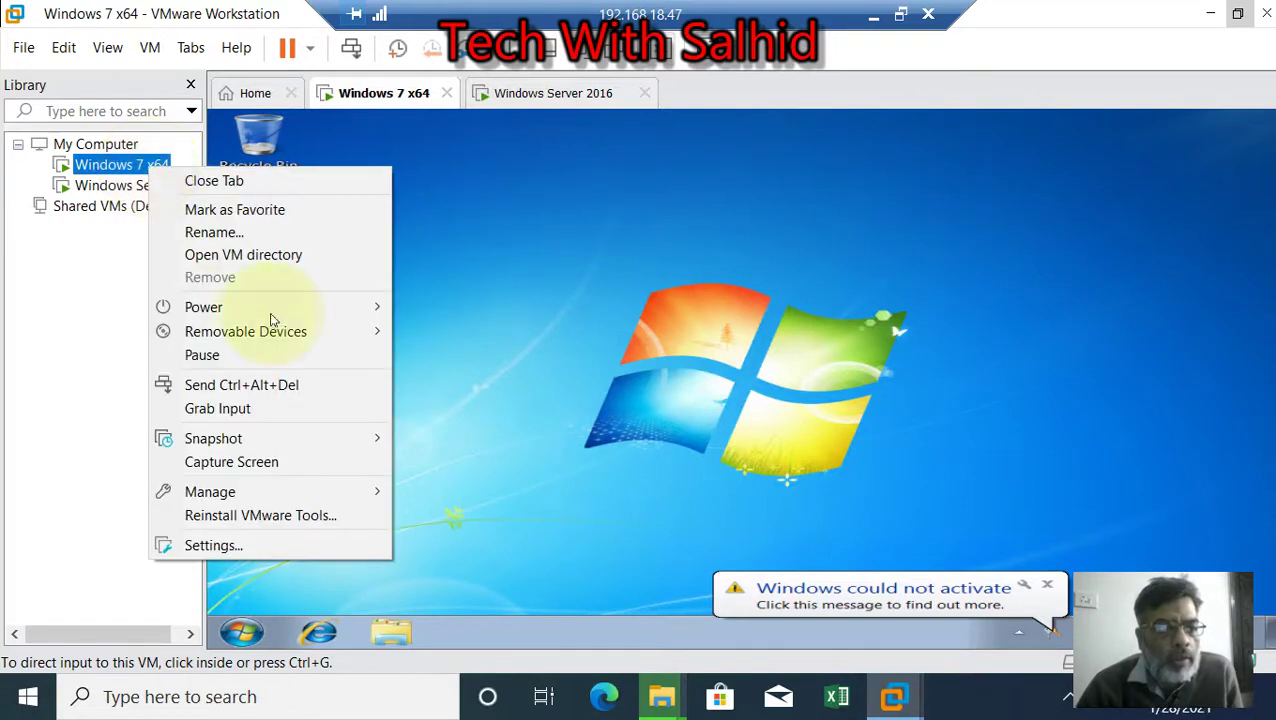
{"action": "mouse_move", "coordinate": [285, 308]}
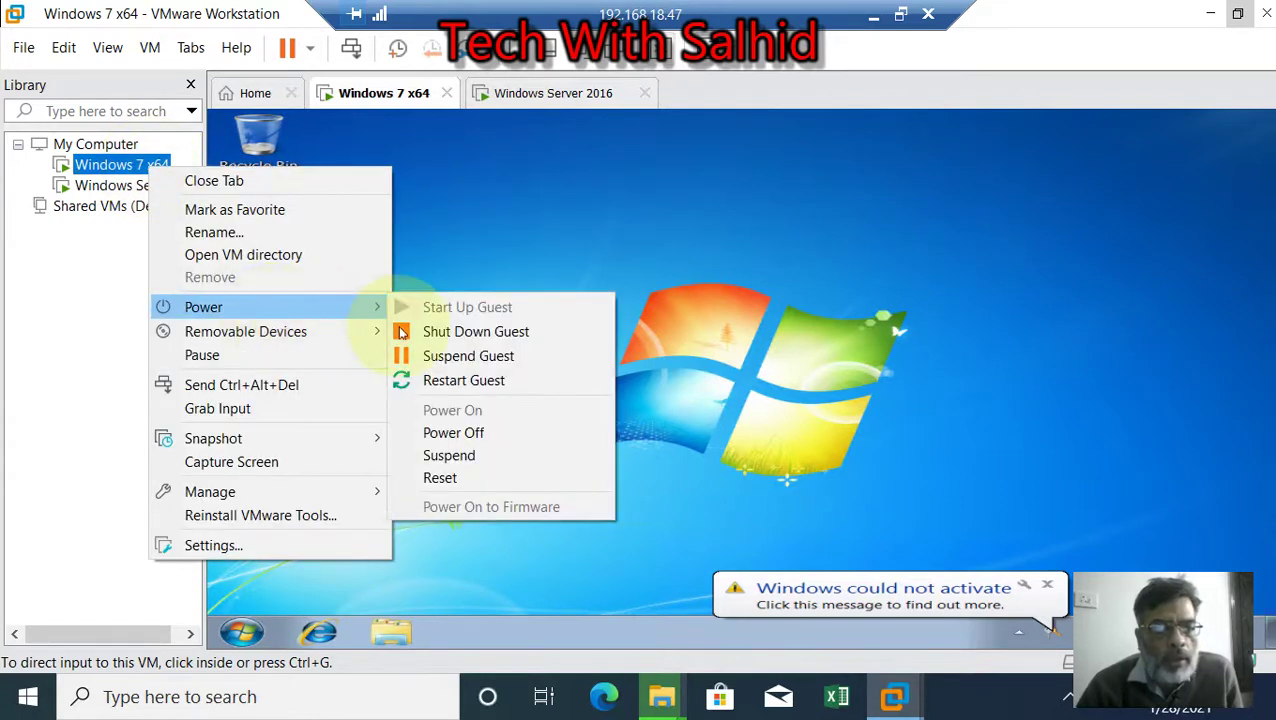
{"action": "left_click", "coordinate": [480, 336]}
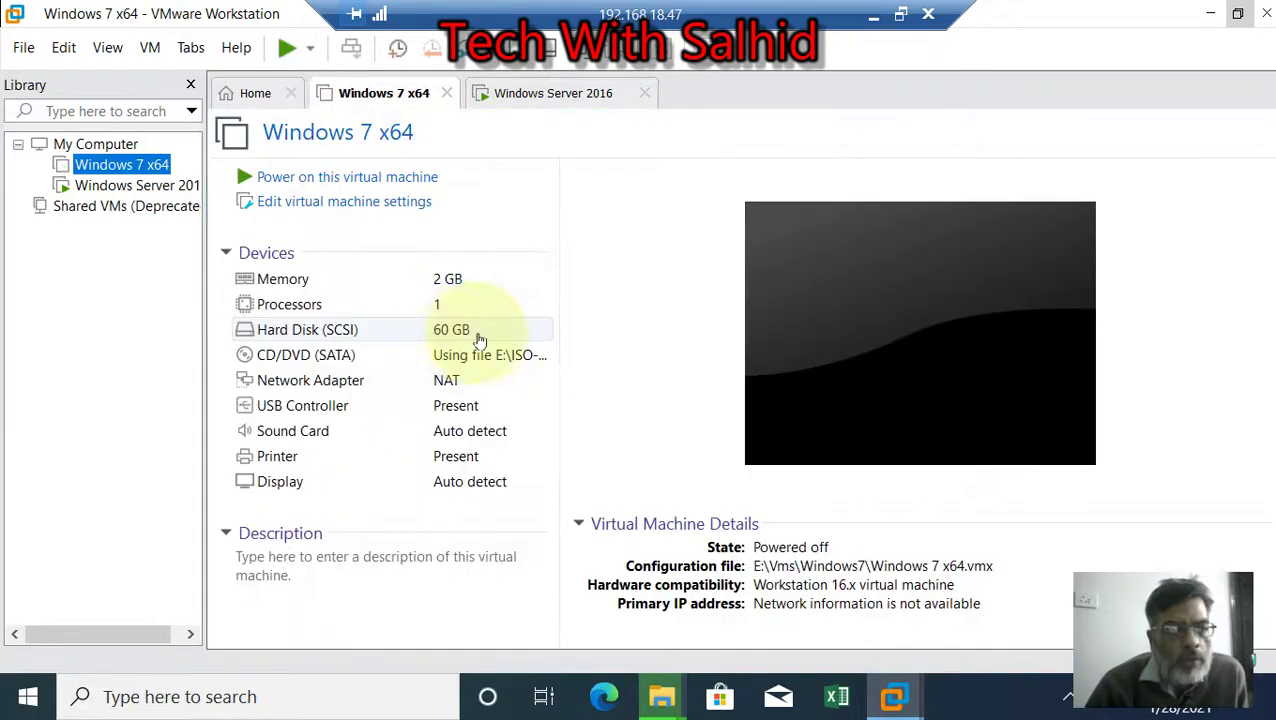
- Start cloning Windows 7 x64 from the current state in the virtual machine, choosing to create a full clone
{"action": "right_click", "coordinate": [114, 167]}
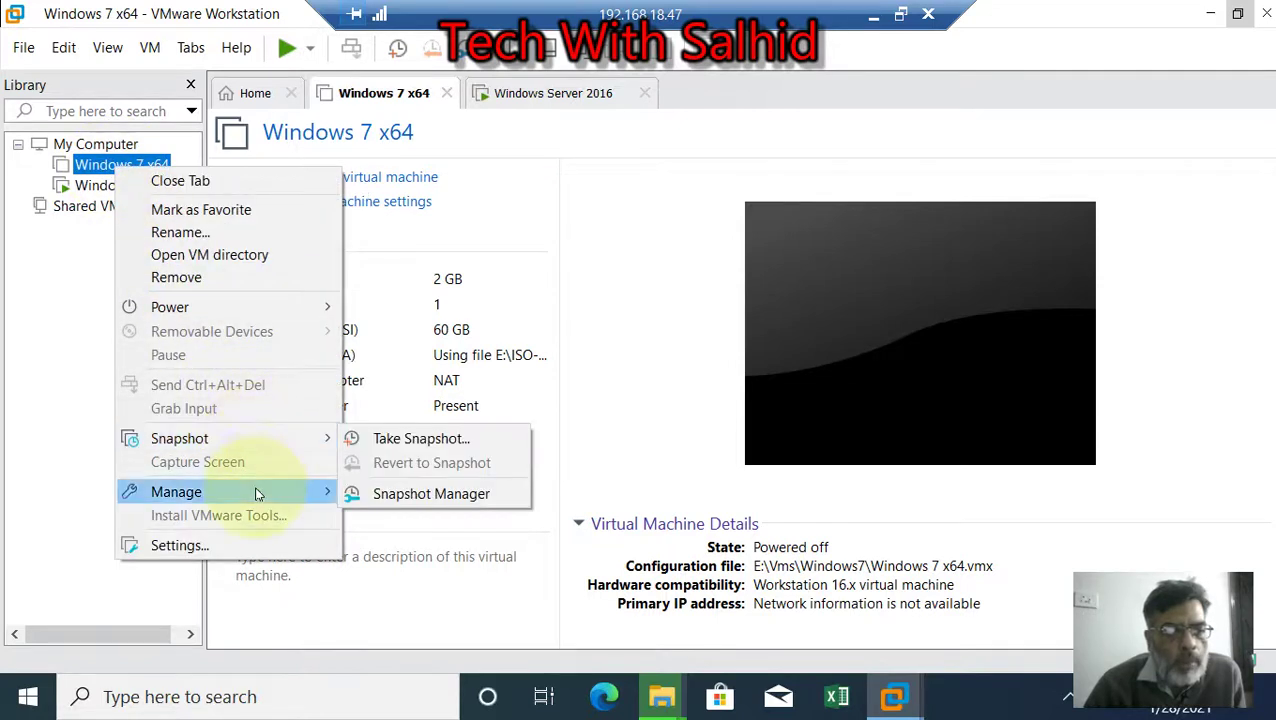
{"action": "mouse_move", "coordinate": [257, 493]}
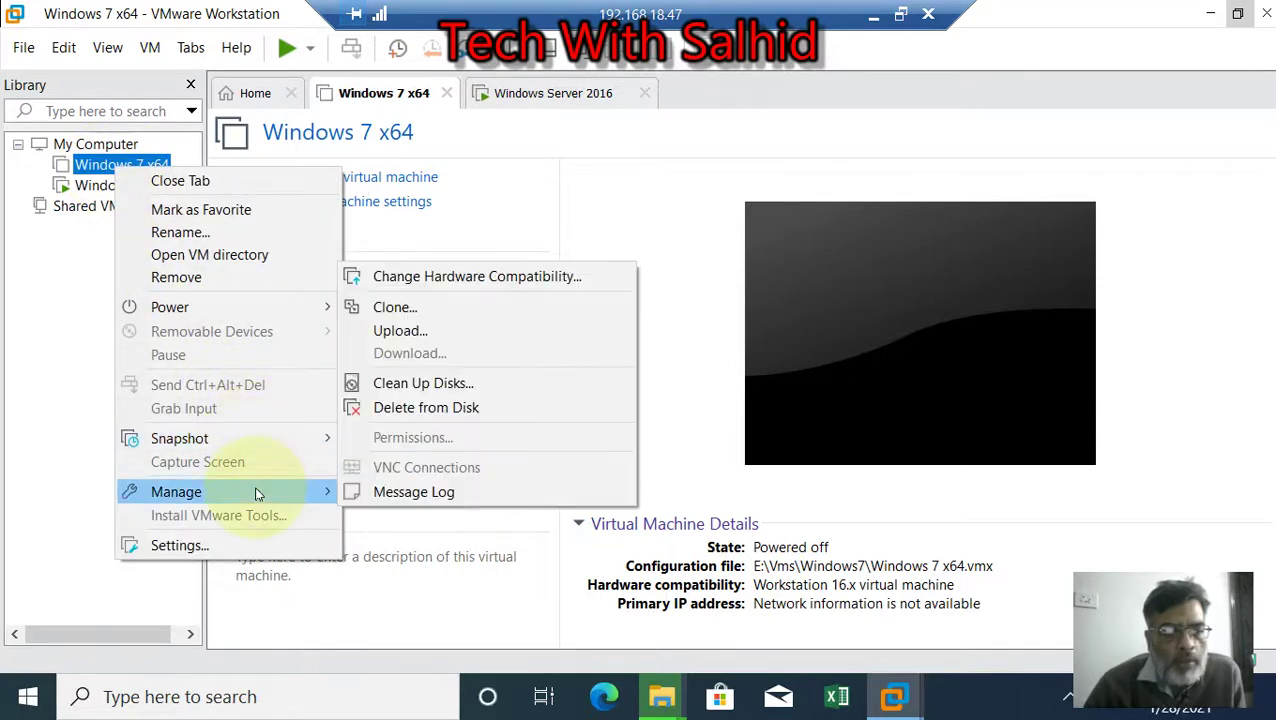
{"action": "left_click", "coordinate": [394, 309]}
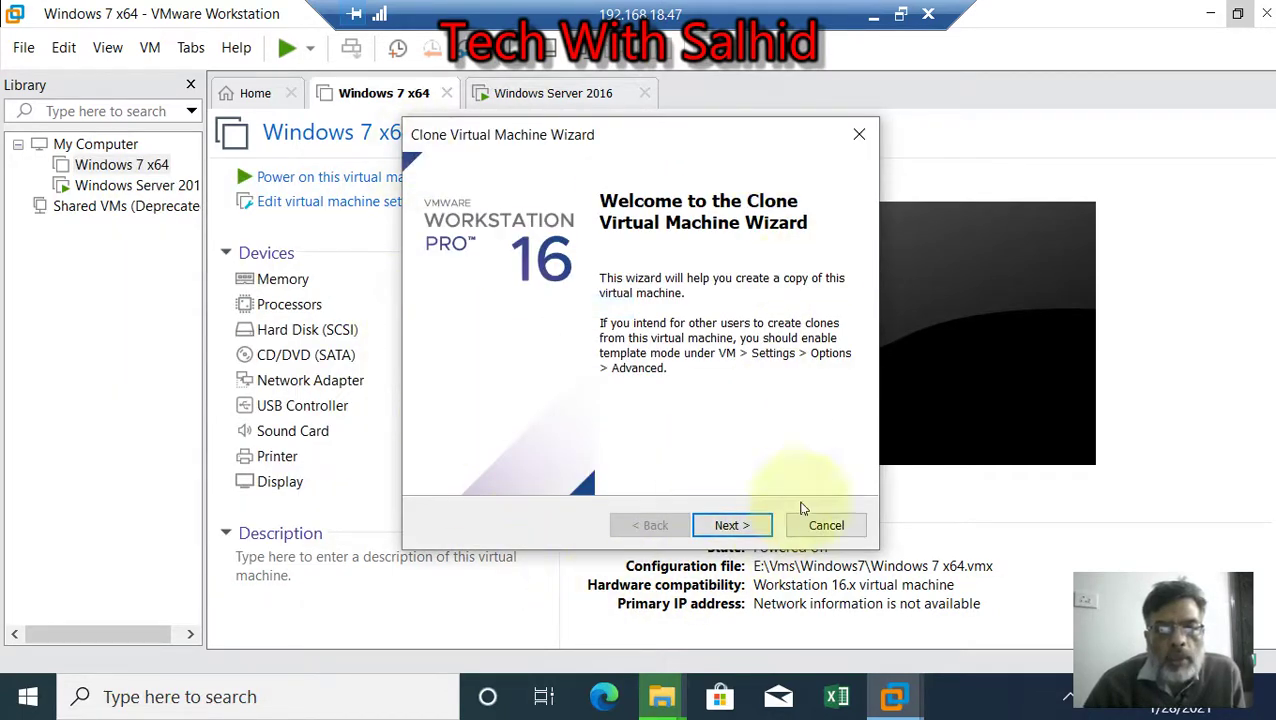
{"action": "left_click", "coordinate": [727, 532]}
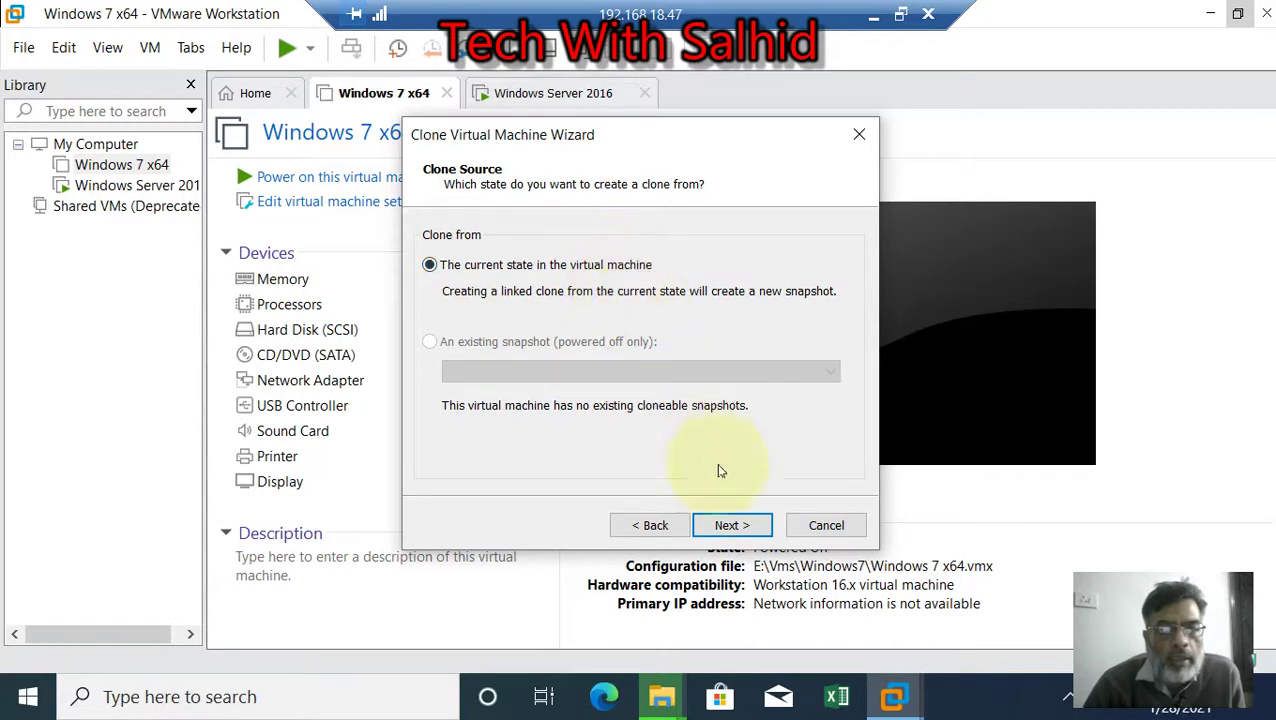
{"action": "left_click", "coordinate": [720, 527]}
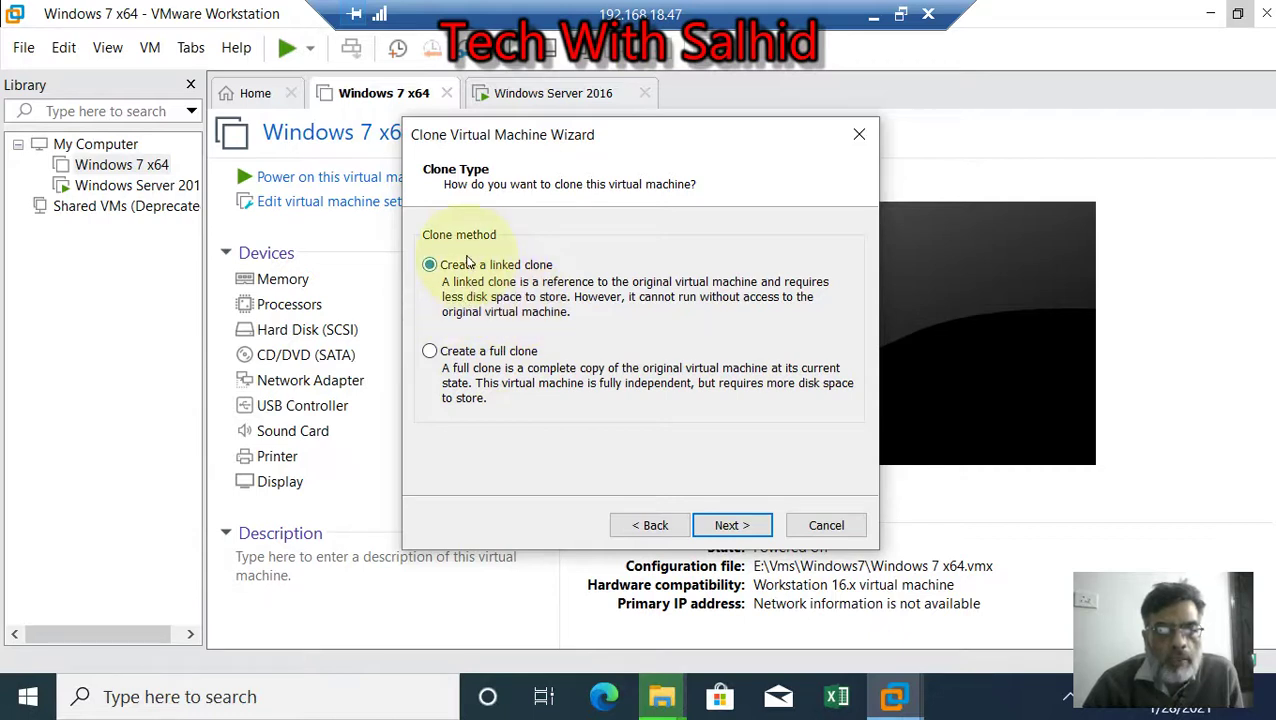
{"action": "left_click", "coordinate": [436, 352]}
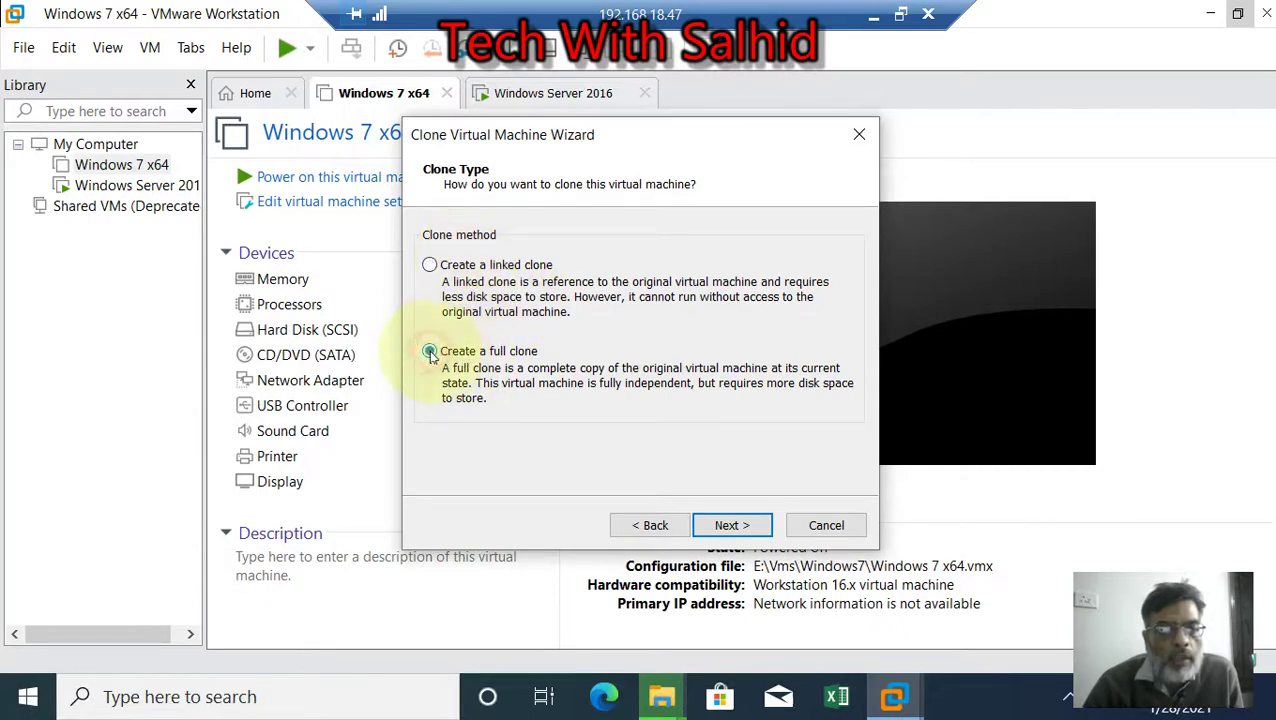
{"action": "left_click", "coordinate": [732, 525]}
- Keep the name Clone of Windows 7 x64 and the default location, and start the cloning
{"action": "left_click", "coordinate": [588, 262]}
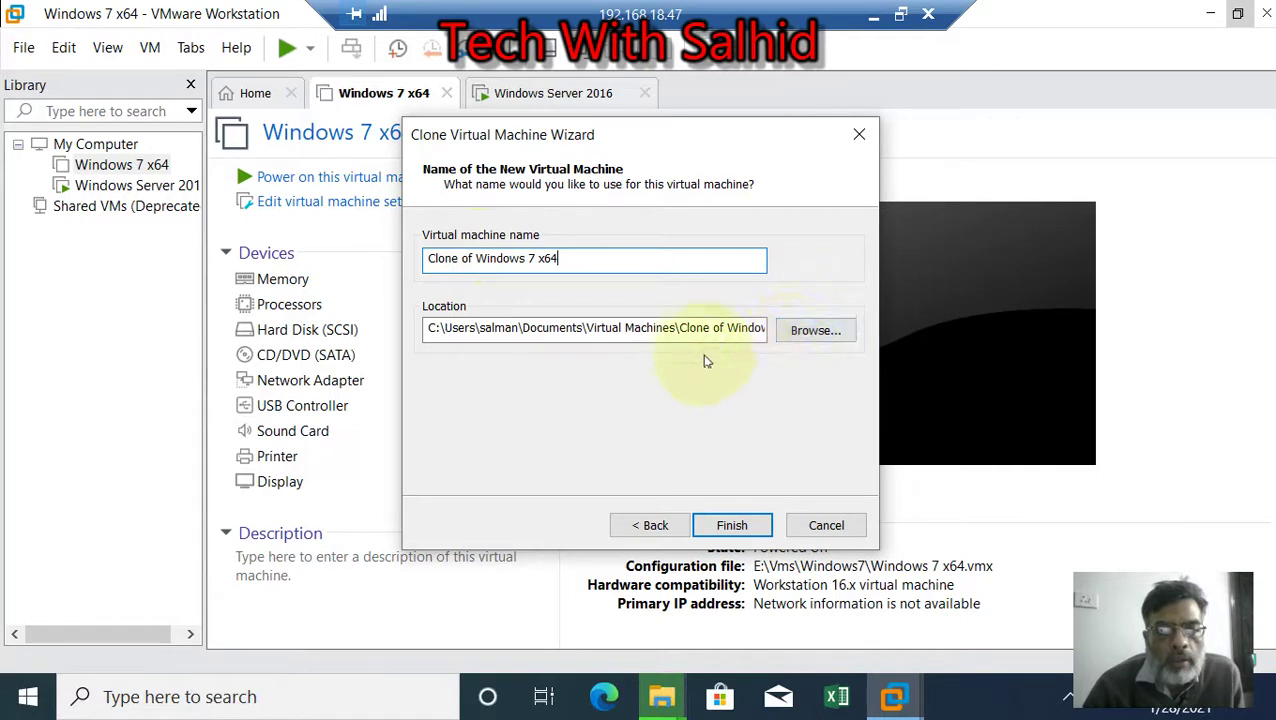
{"action": "left_click", "coordinate": [689, 330]}
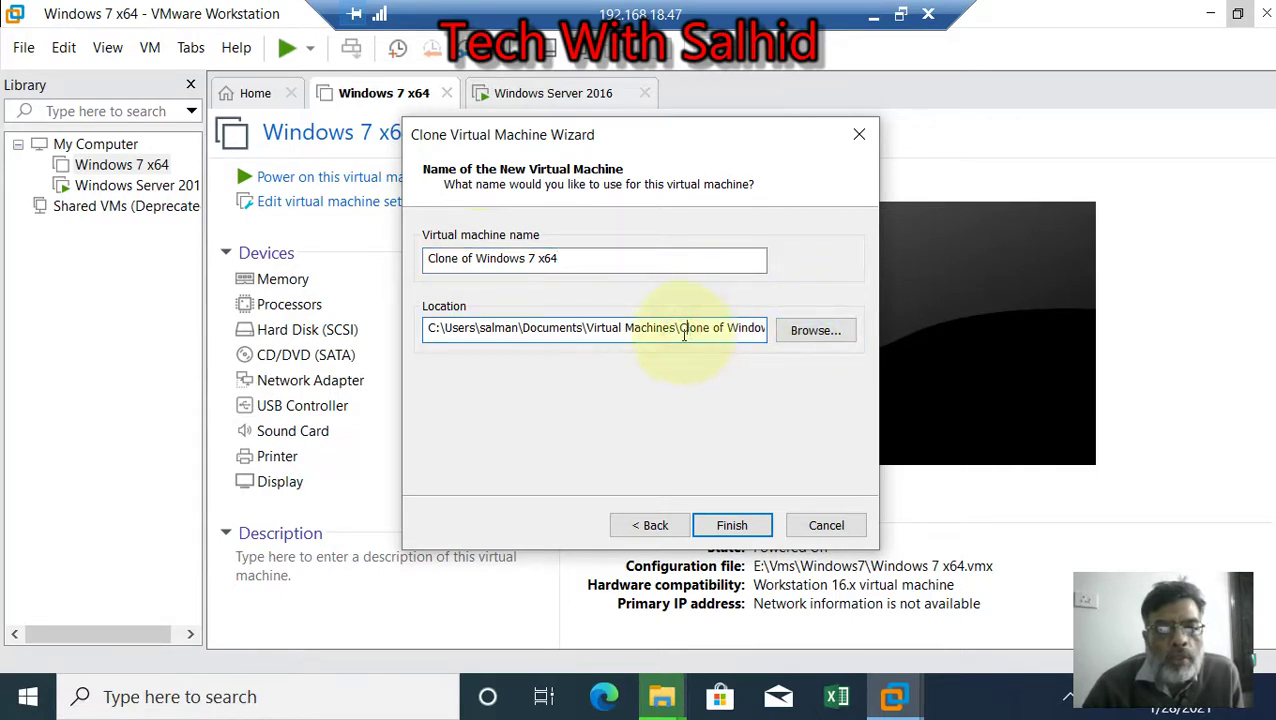
{"action": "left_click_drag", "start_coordinate": [522, 330], "coordinate": [805, 322]}
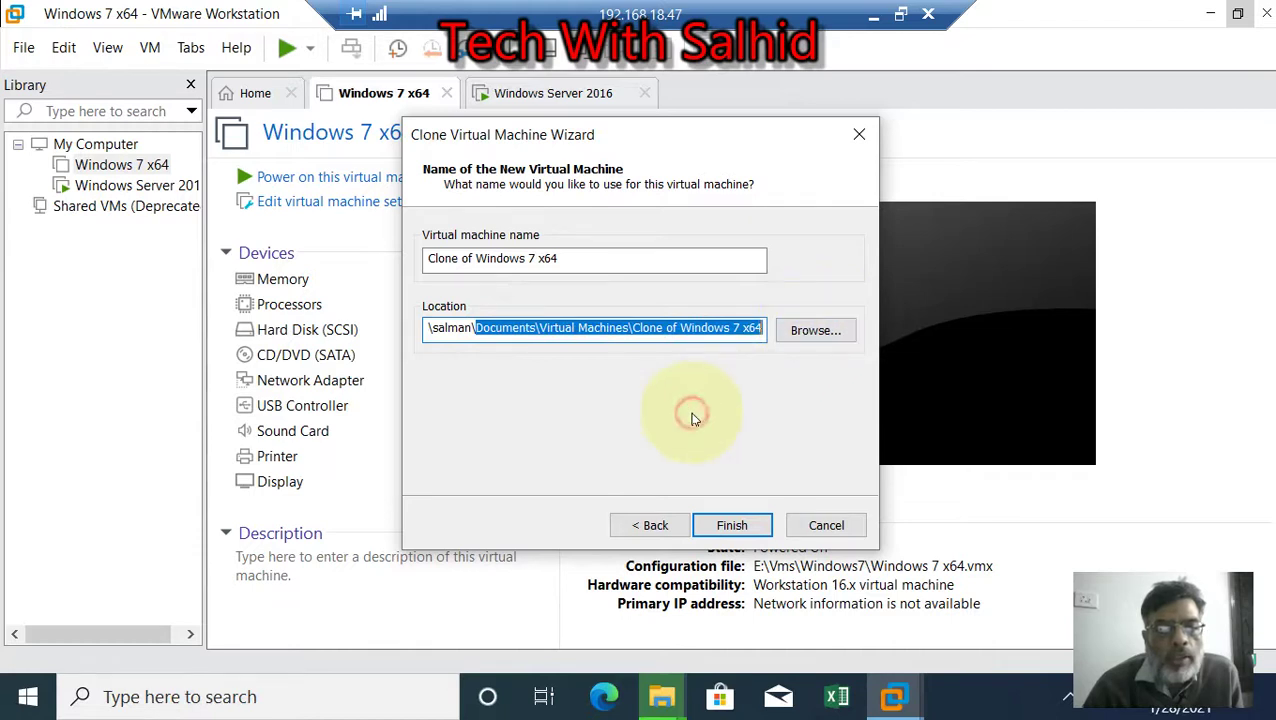
{"action": "left_click", "coordinate": [733, 526]}
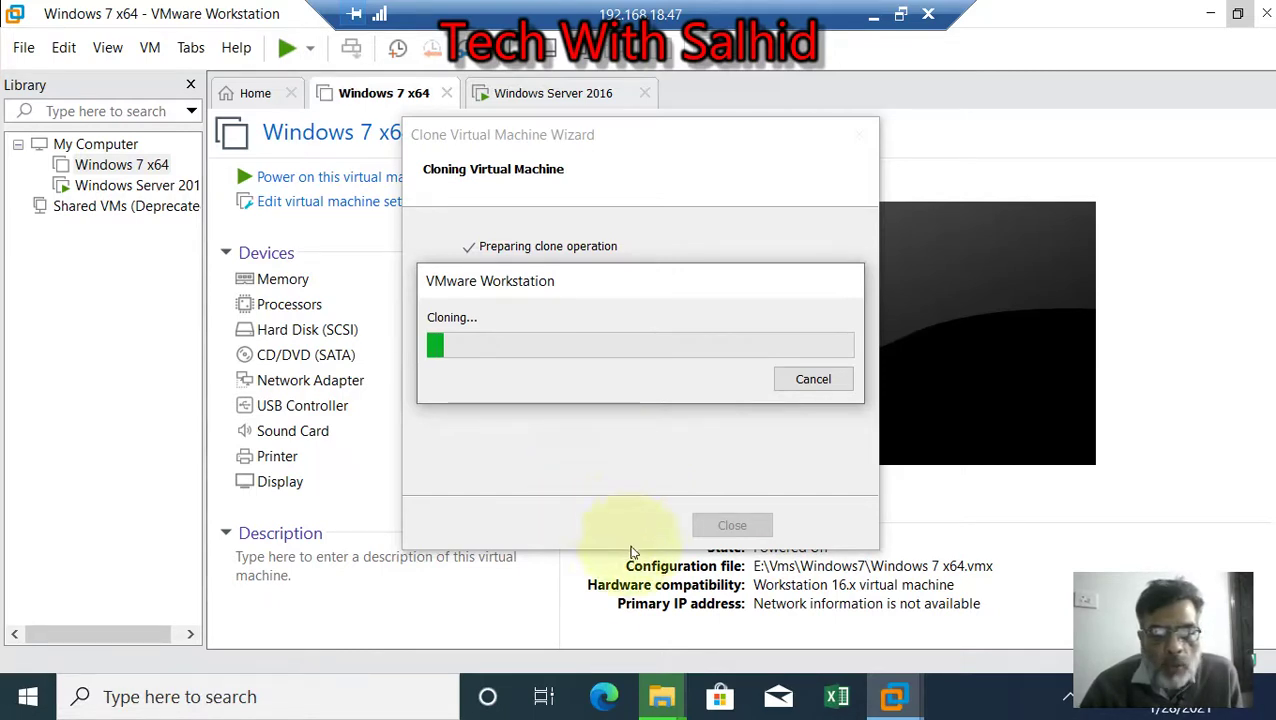
- Switch to File Explorer, view the host PC's device specifications through This PC's properties, and return to the cloning progress in VMware Workstation
{"action": "left_click", "coordinate": [660, 698]}
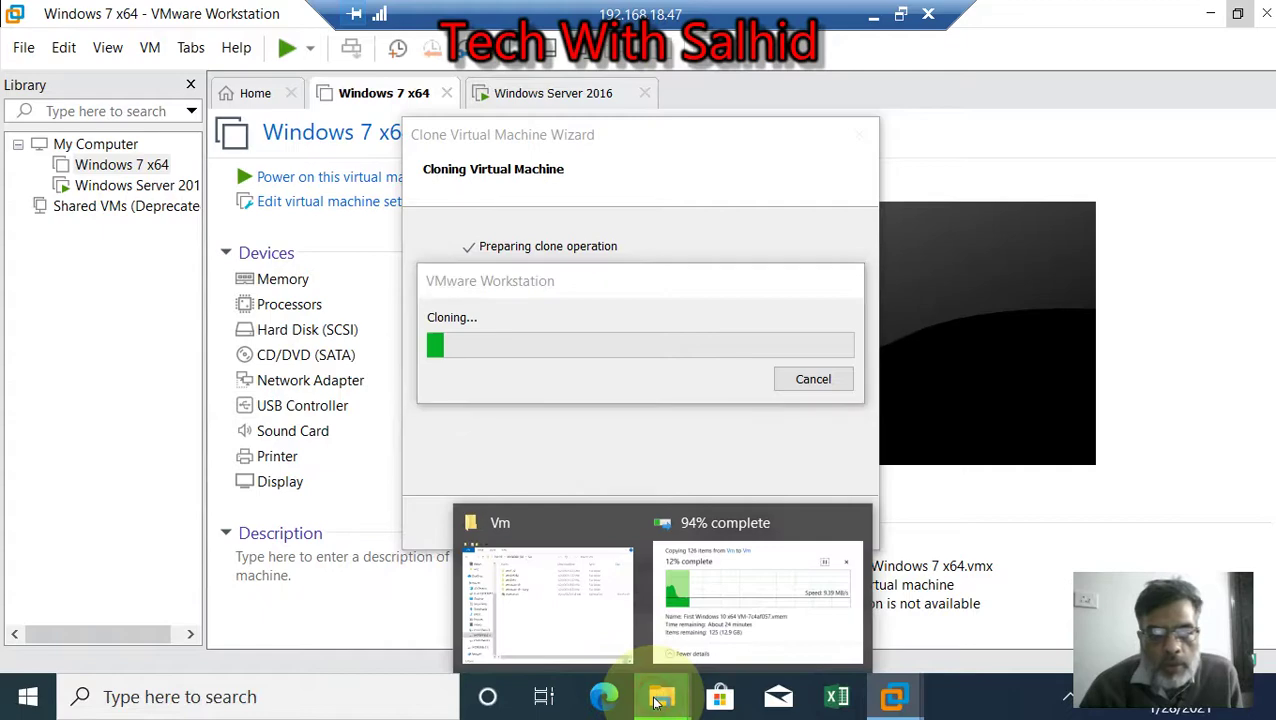
{"action": "left_click", "coordinate": [558, 620]}
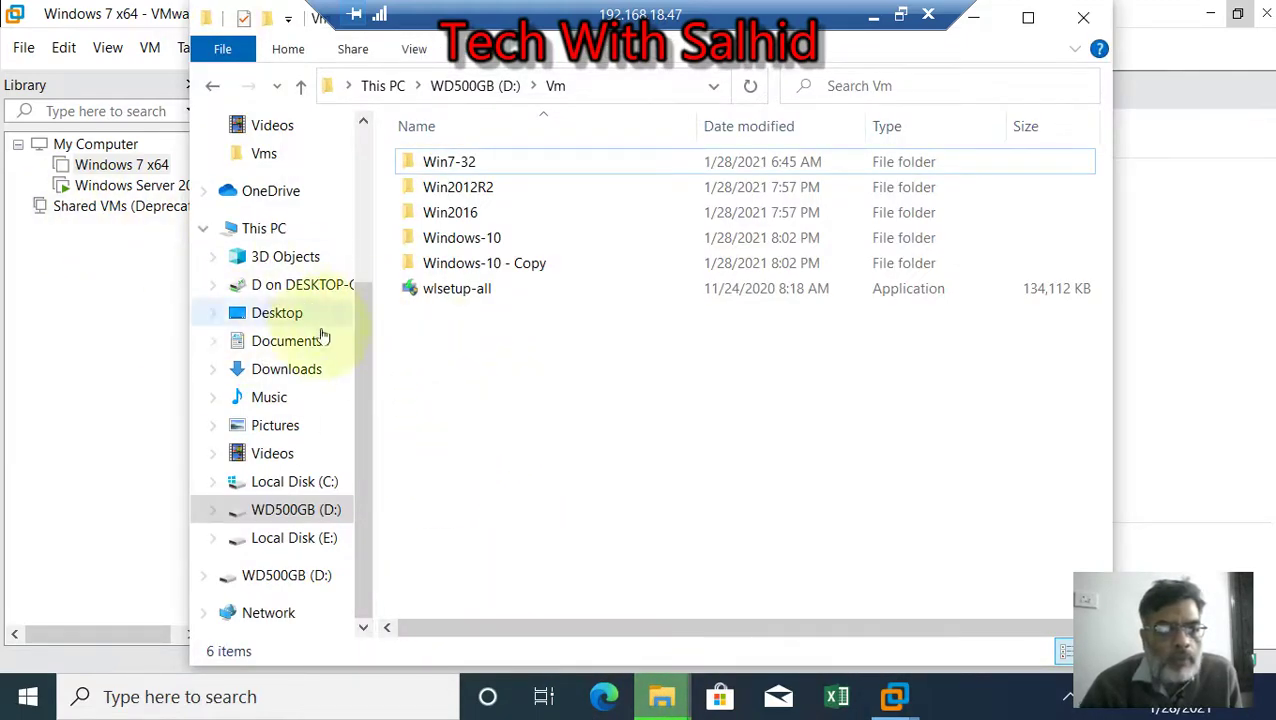
{"action": "left_click", "coordinate": [256, 233]}
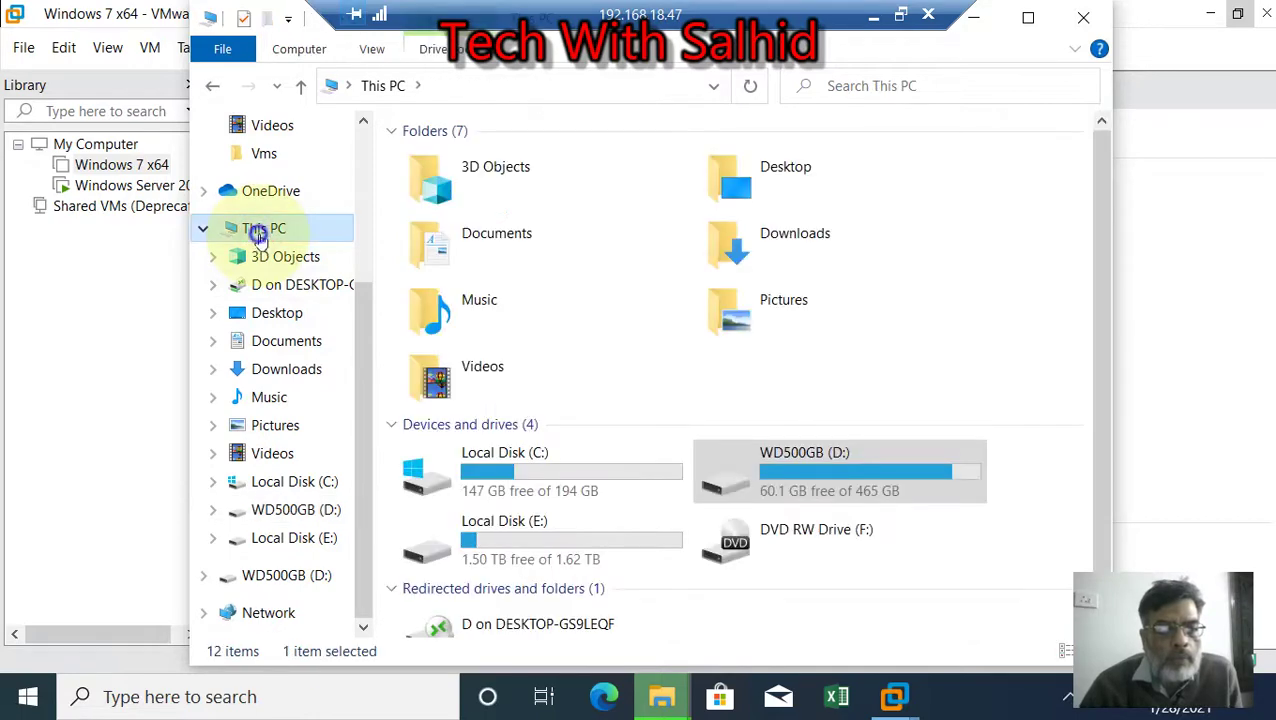
{"action": "right_click", "coordinate": [258, 238]}
{"action": "left_click", "coordinate": [346, 550]}
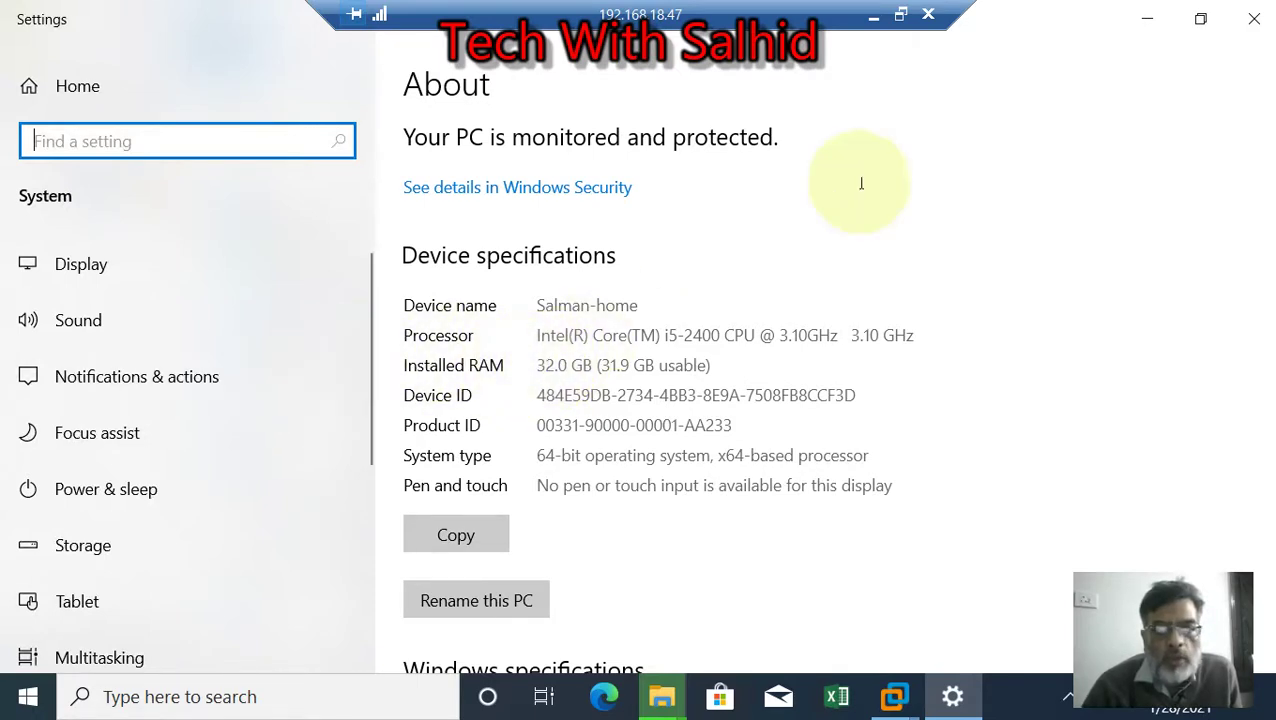
{"action": "left_click", "coordinate": [1145, 18]}
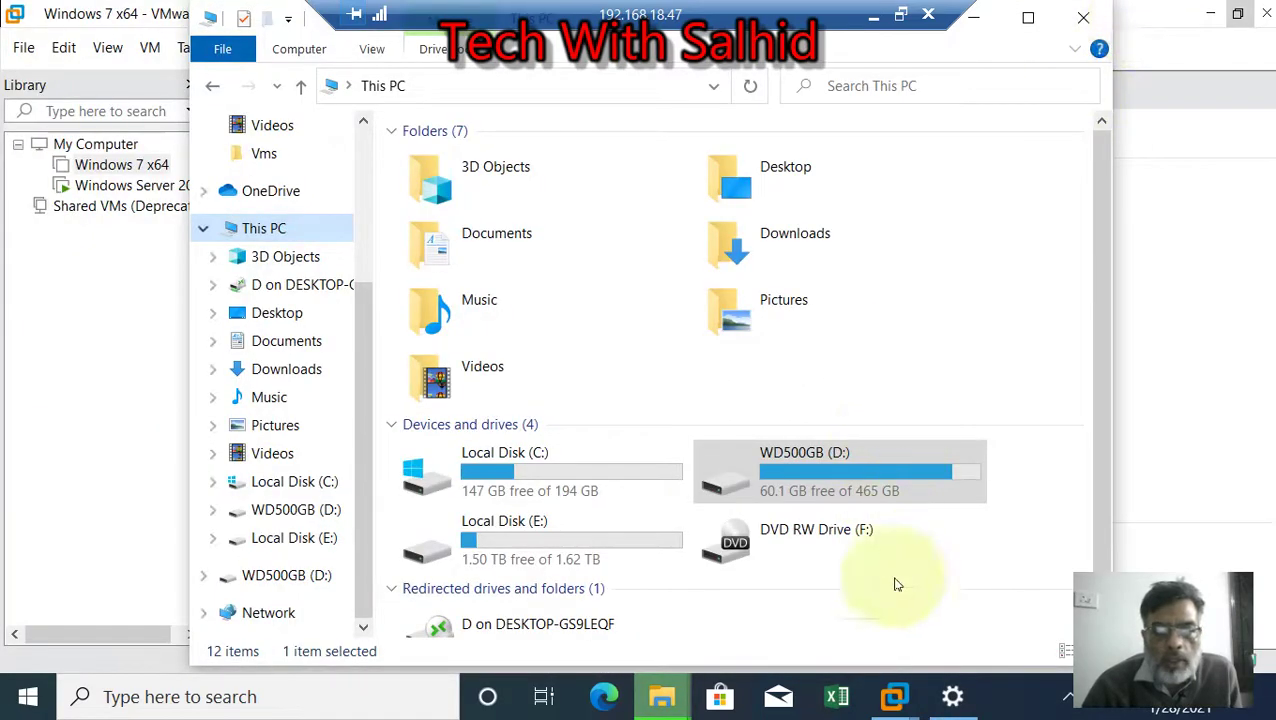
{"action": "left_click", "coordinate": [903, 701]}
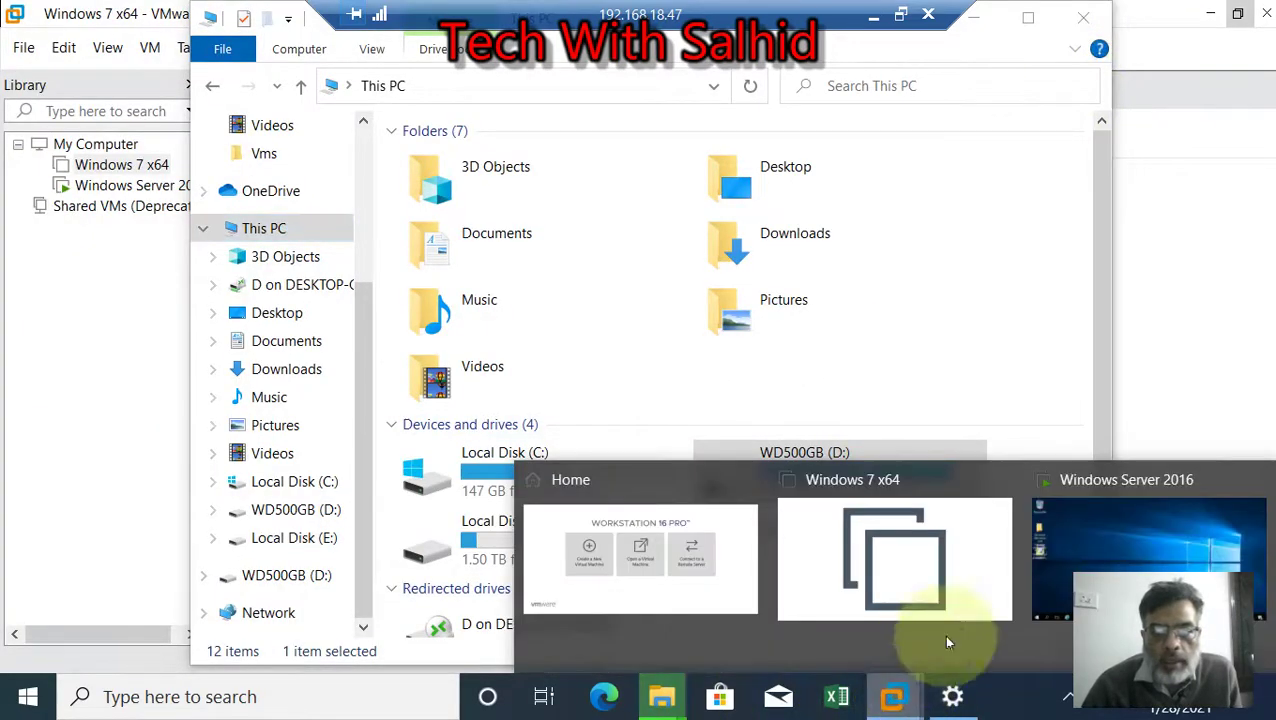
{"action": "left_click", "coordinate": [945, 551]}
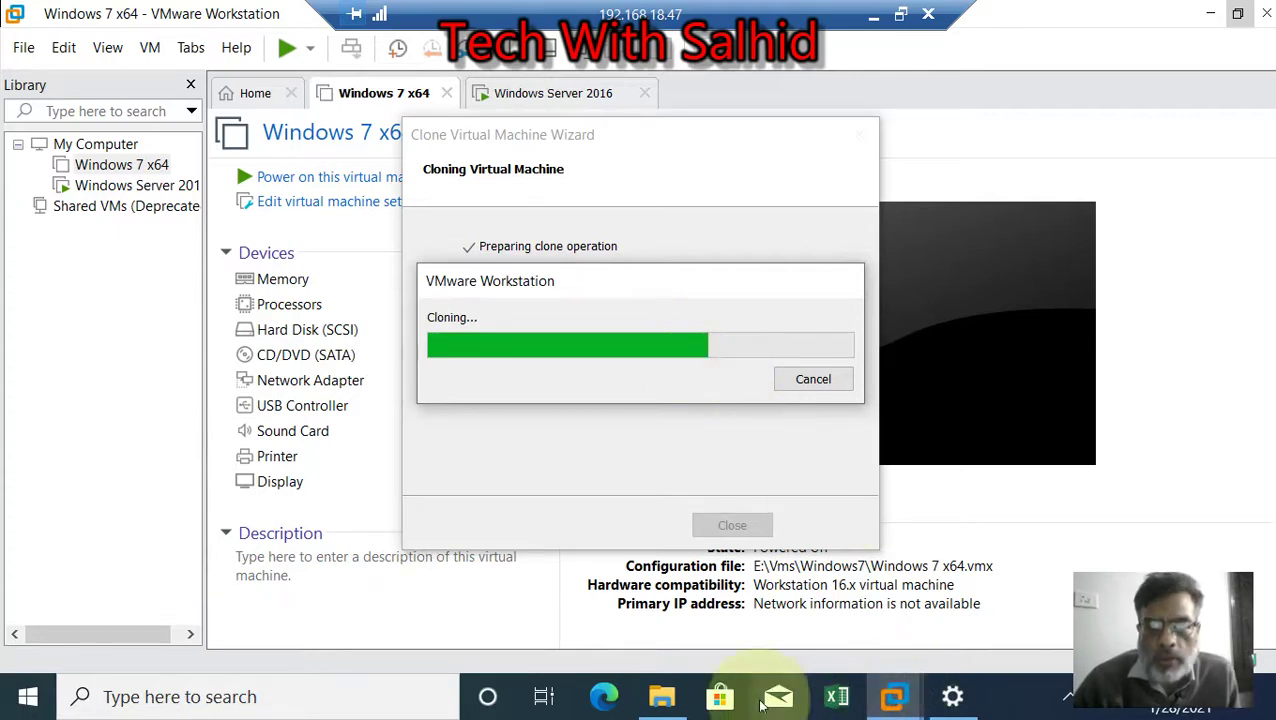
{"action": "left_click", "coordinate": [951, 698]}
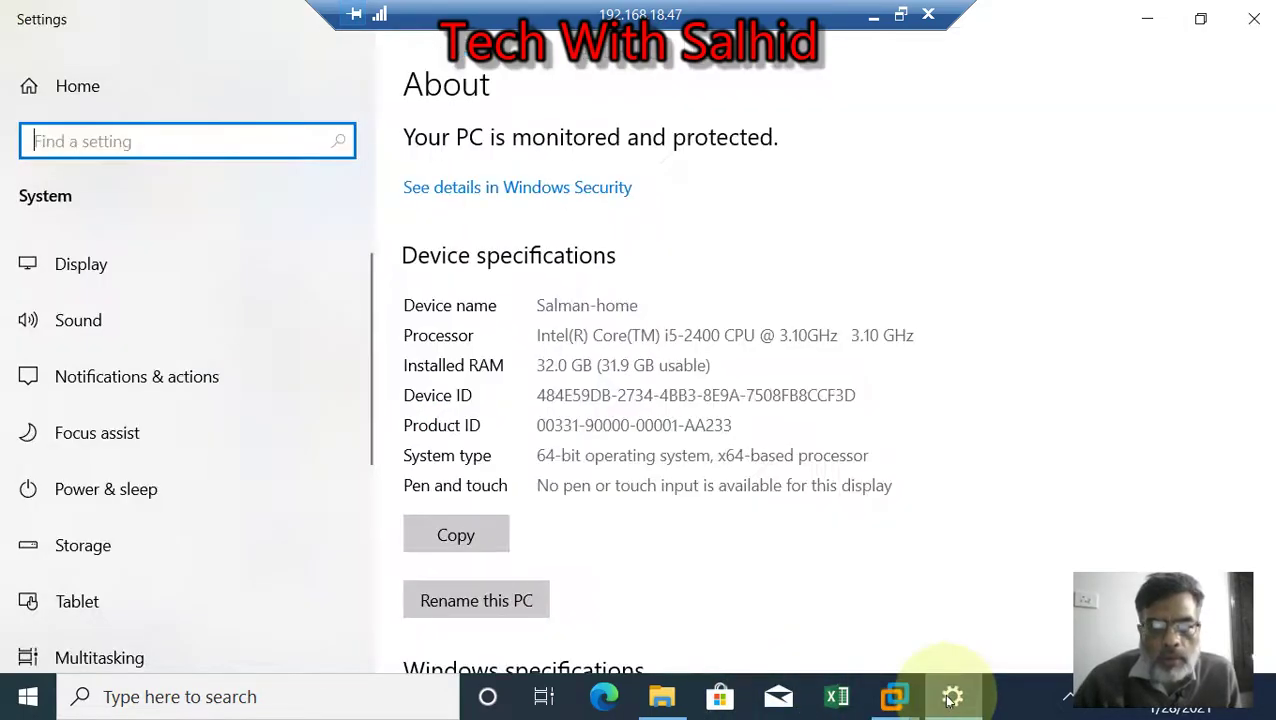
{"action": "left_click", "coordinate": [951, 698]}
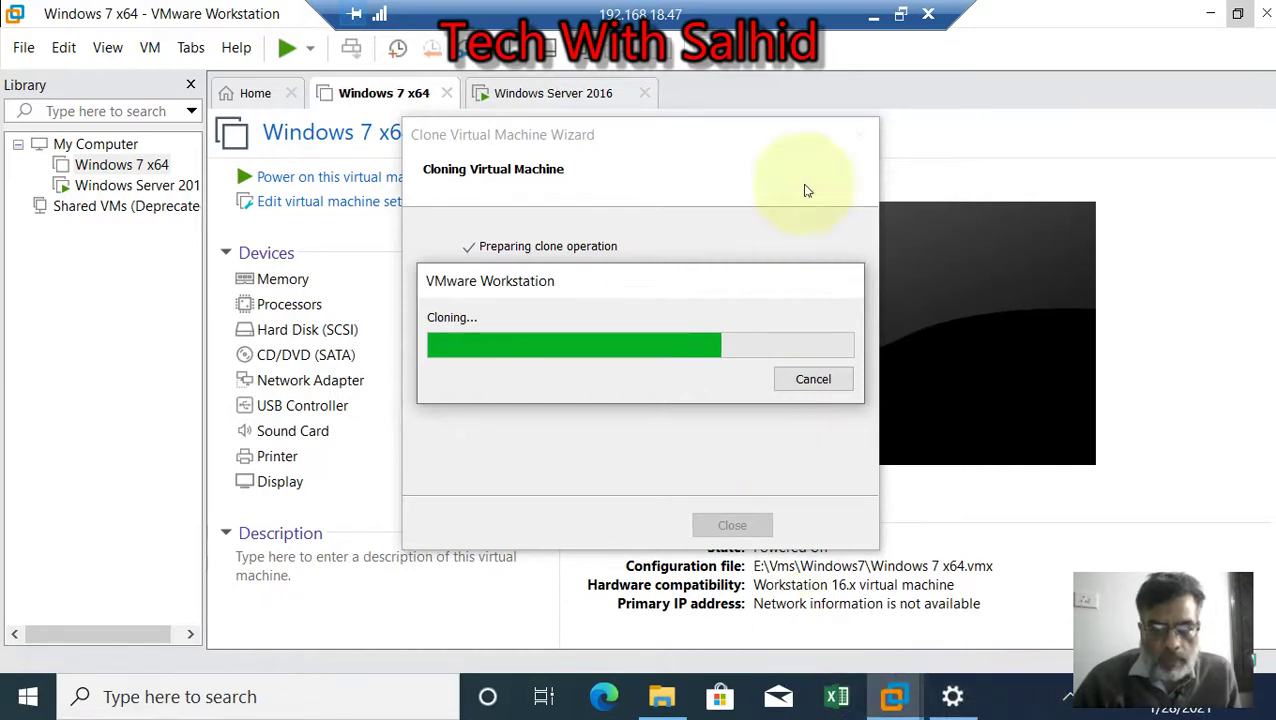
- Switch to the PowerPoint presentation, look through the slides on snapshots and cloning, and return to the remote session to check the cloning progress
{"action": "left_click", "coordinate": [876, 22]}
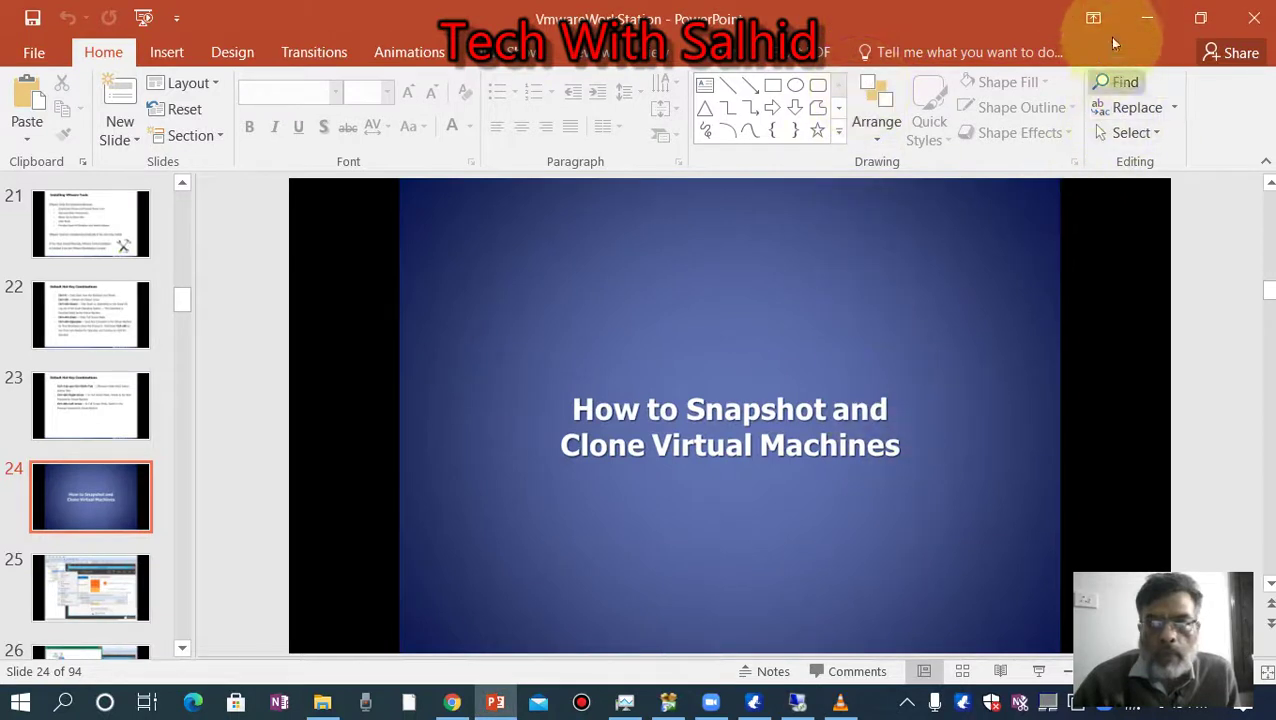
{"action": "left_click", "coordinate": [96, 403]}
{"action": "left_click", "coordinate": [108, 490]}
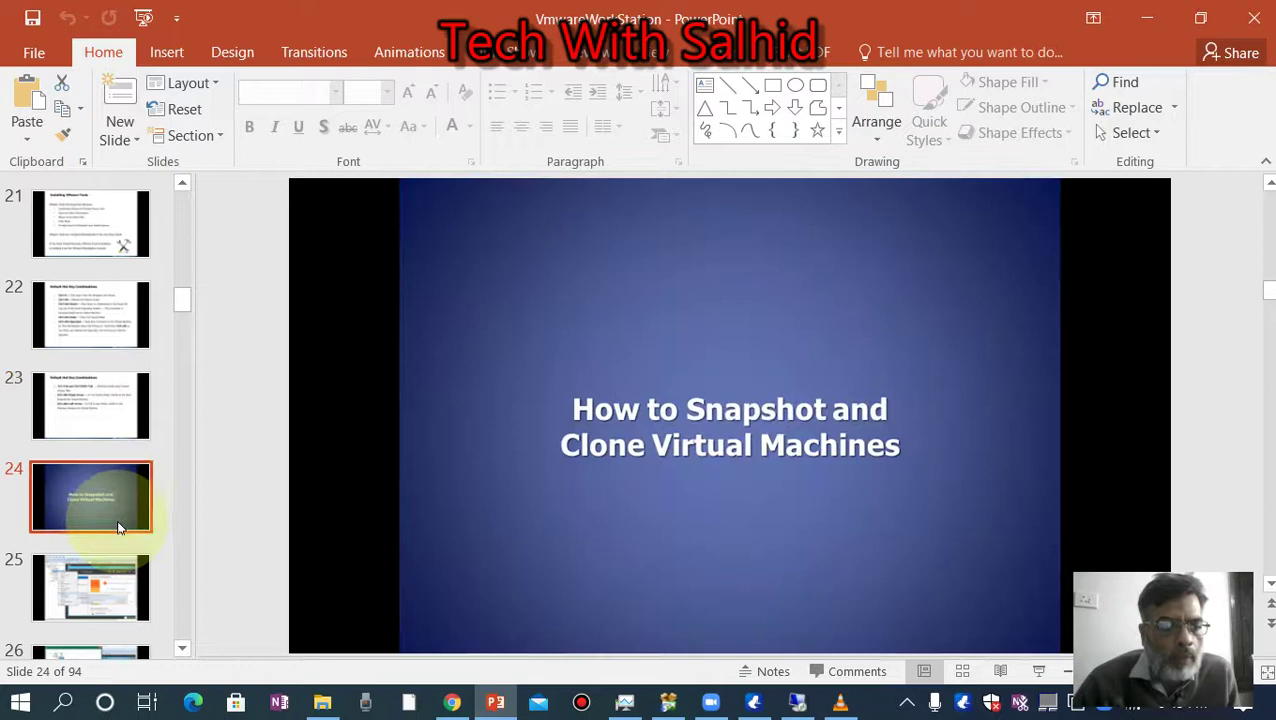
{"action": "scroll", "coordinate": [118, 528], "scroll_direction": "down", "scroll_amount": 3}
{"action": "scroll", "coordinate": [118, 530], "scroll_direction": "down", "scroll_amount": 5}
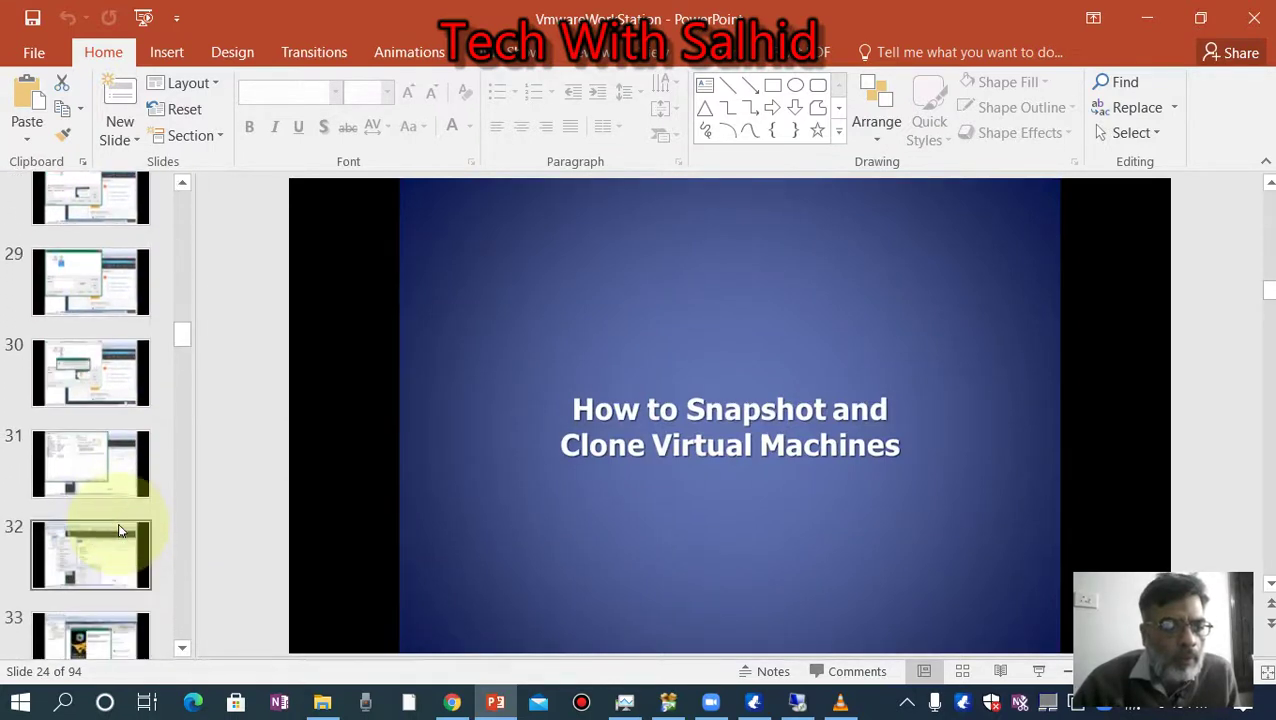
{"action": "scroll", "coordinate": [118, 530], "scroll_direction": "down", "scroll_amount": 4}
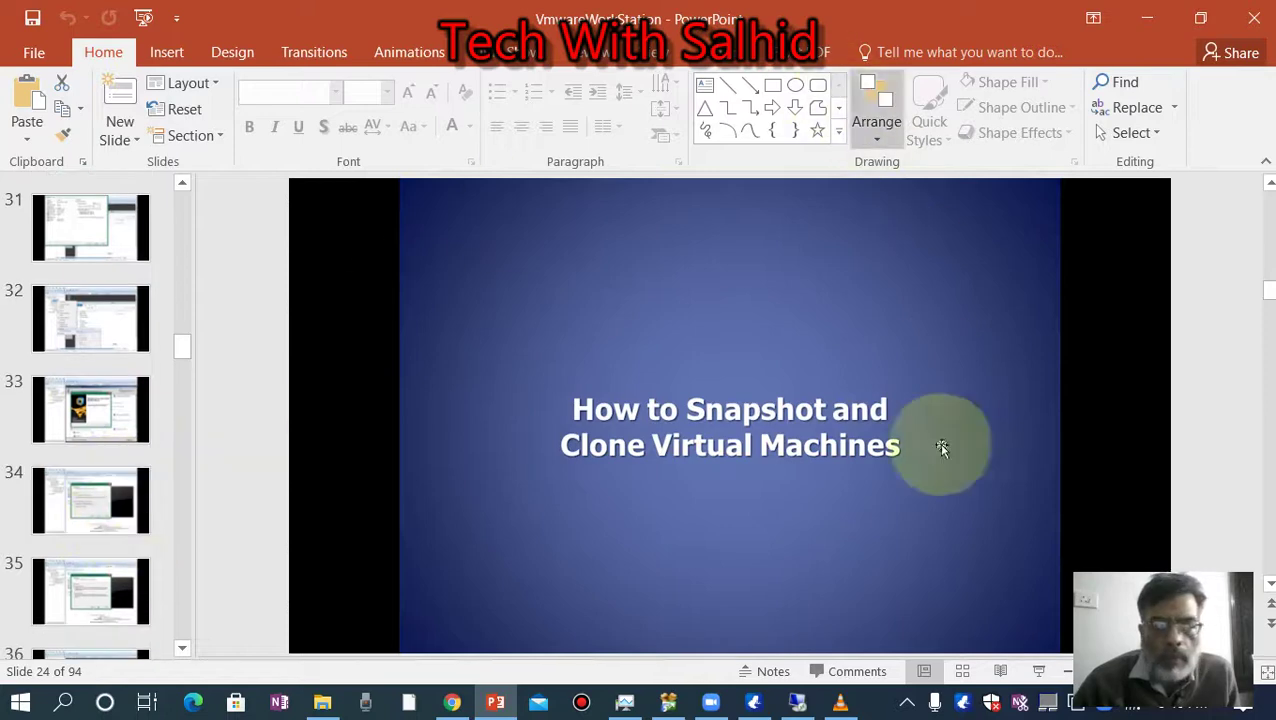
{"action": "left_click", "coordinate": [581, 703]}
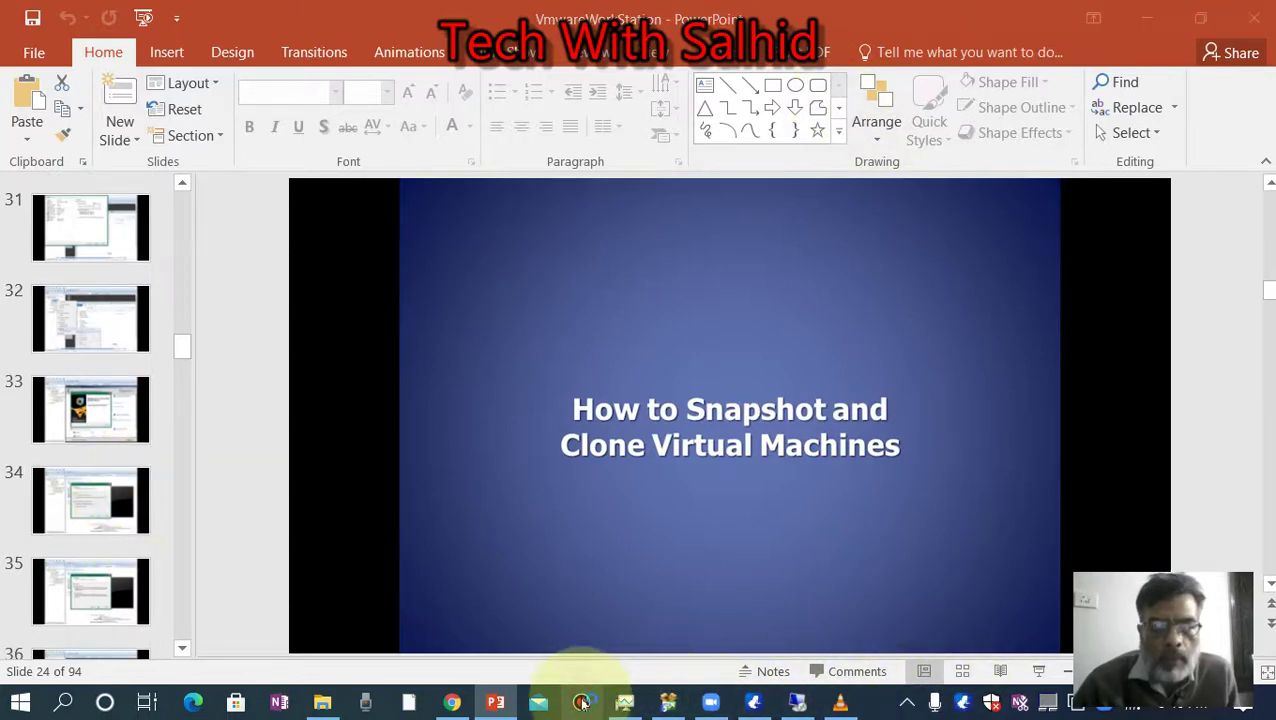
{"action": "left_click", "coordinate": [798, 703]}
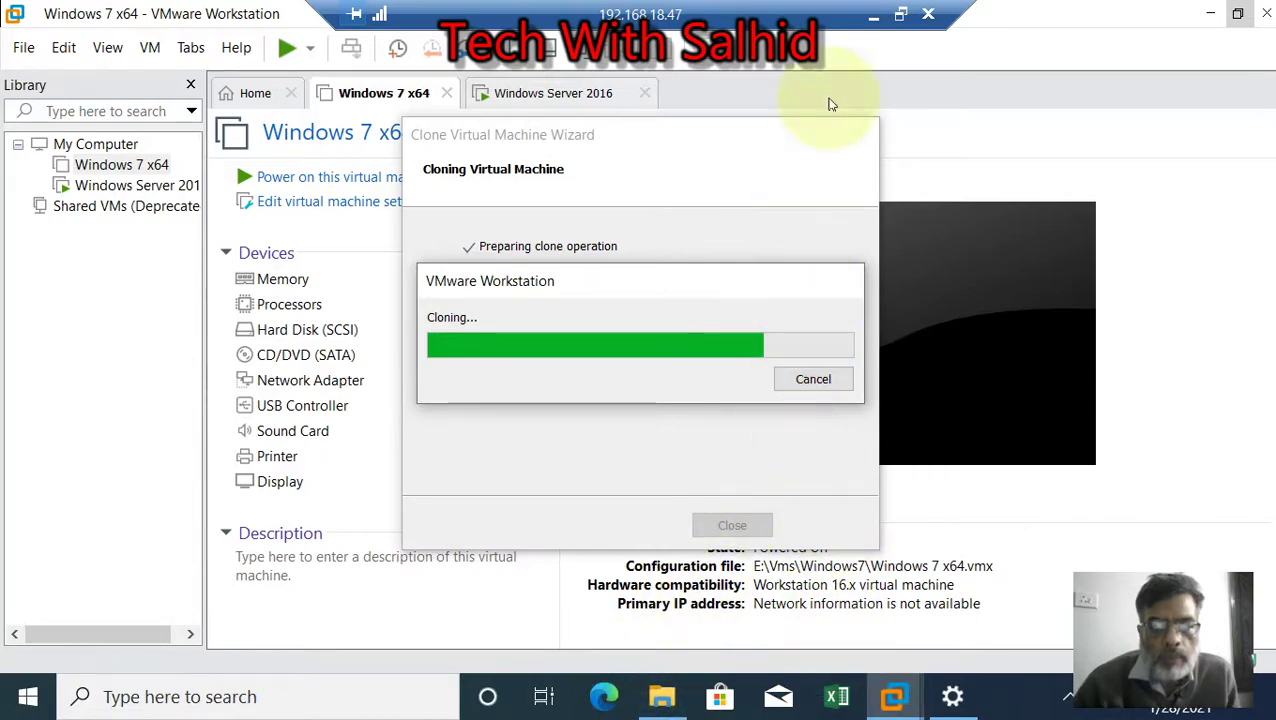
- Minimize PowerPoint, return to the remote session and move the cloning progress window aside to uncover the clone wizard's status
{"action": "left_click", "coordinate": [874, 17]}
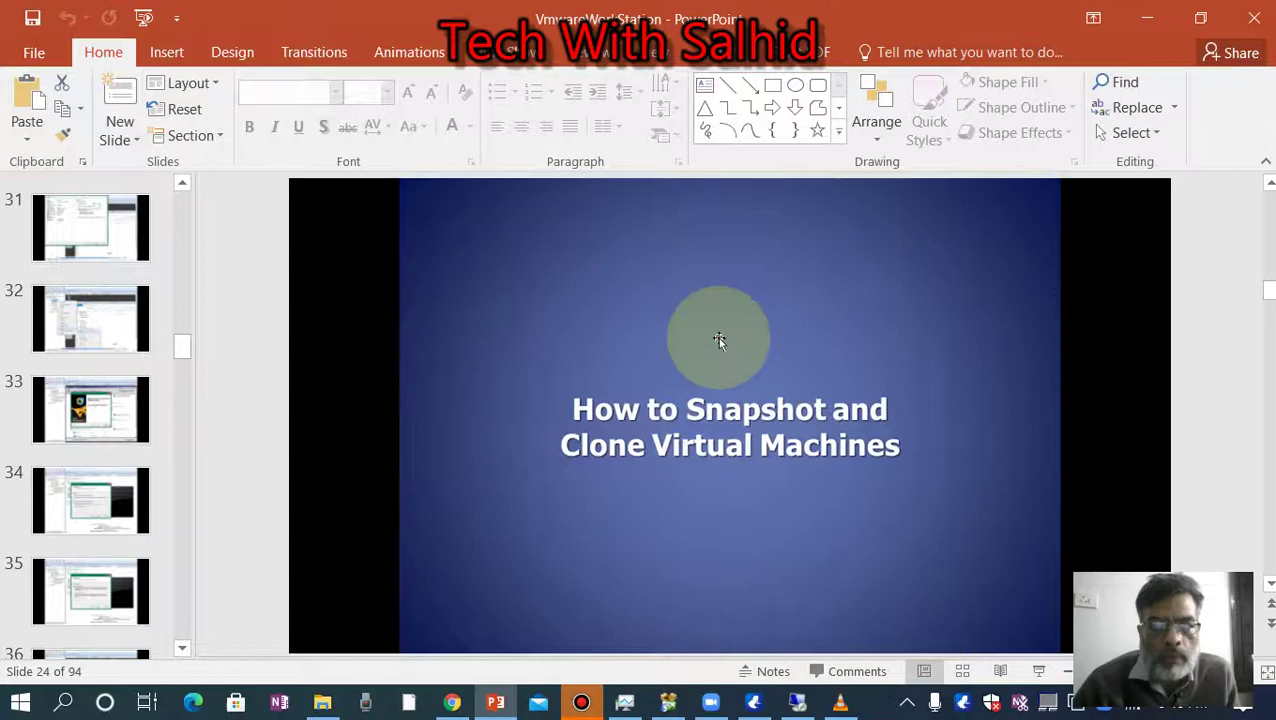
{"action": "left_click", "coordinate": [1147, 17]}
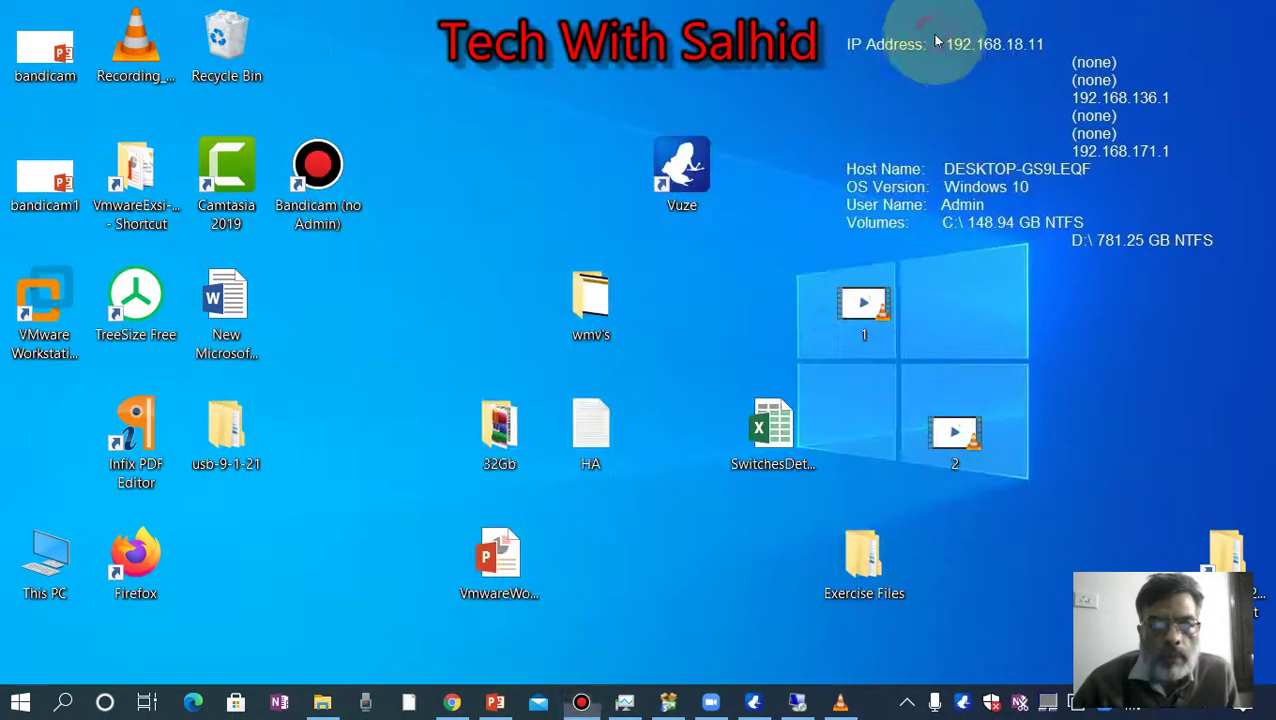
{"action": "left_click", "coordinate": [971, 37]}
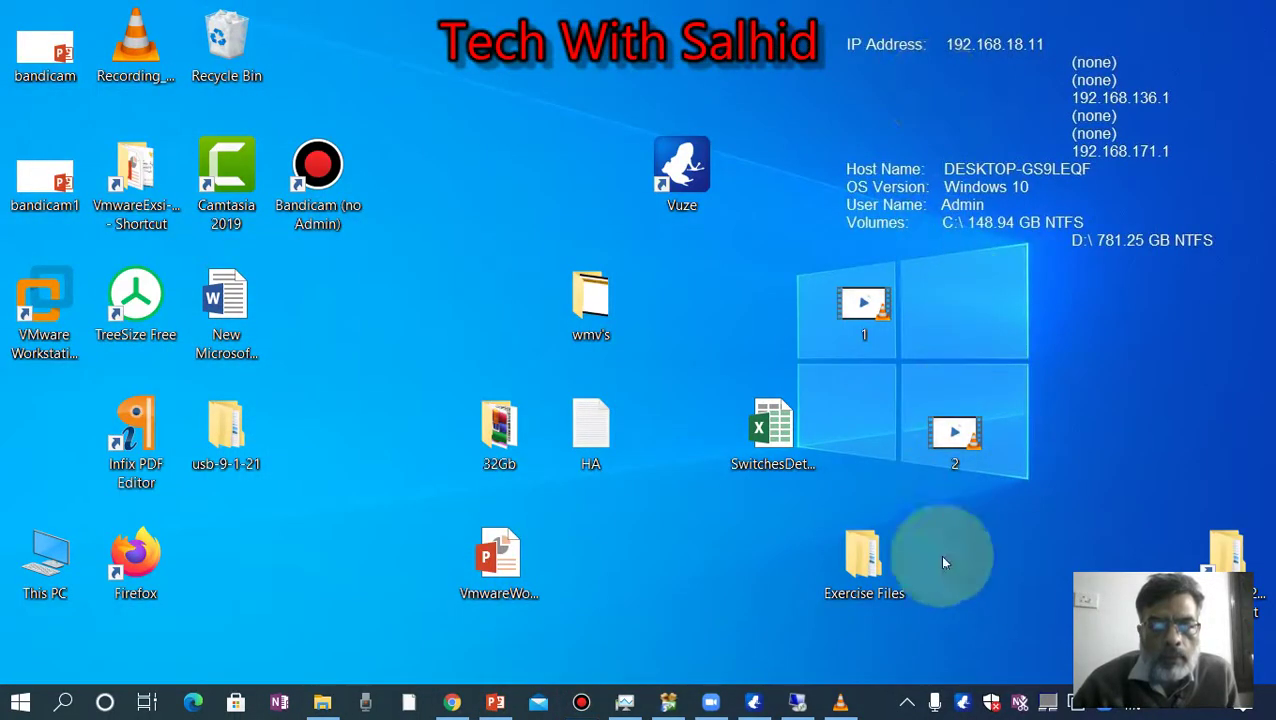
{"action": "left_click", "coordinate": [903, 703]}
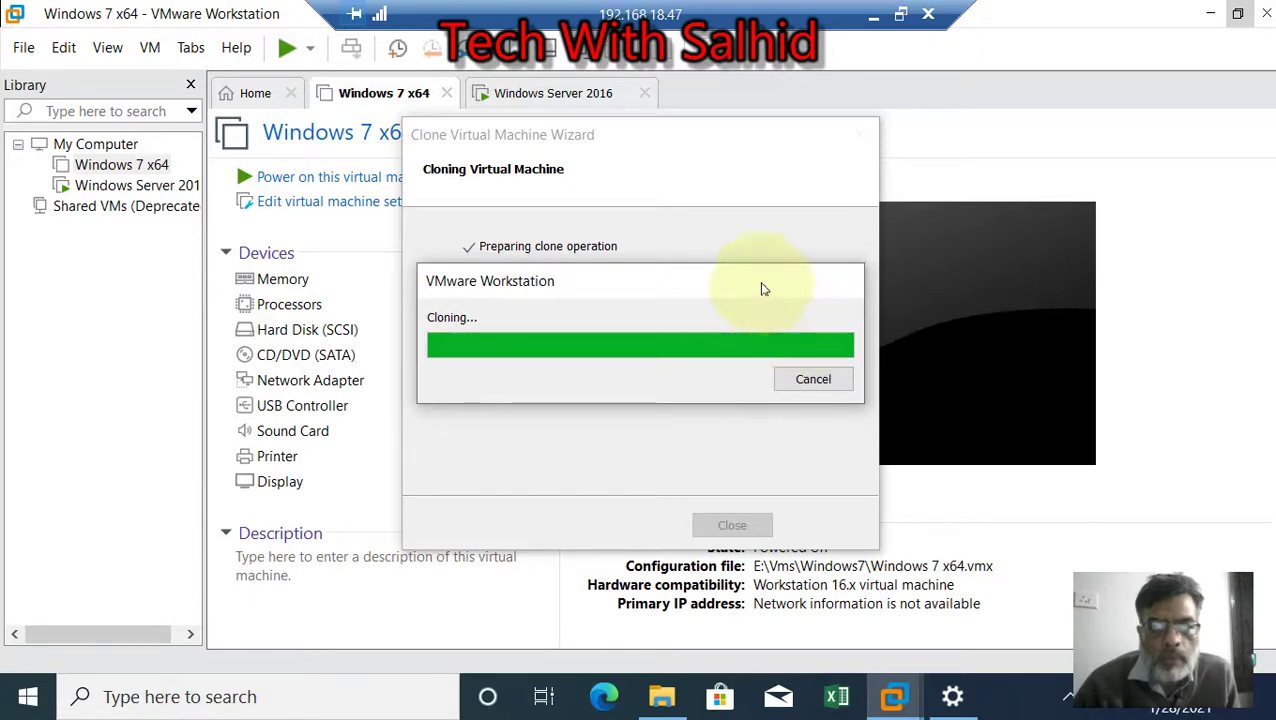
{"action": "mouse_move", "coordinate": [876, 493]}
{"action": "left_mouse_down"}
{"action": "mouse_move", "coordinate": [869, 381]}
{"action": "mouse_move", "coordinate": [1071, 197]}
{"action": "left_mouse_up"}
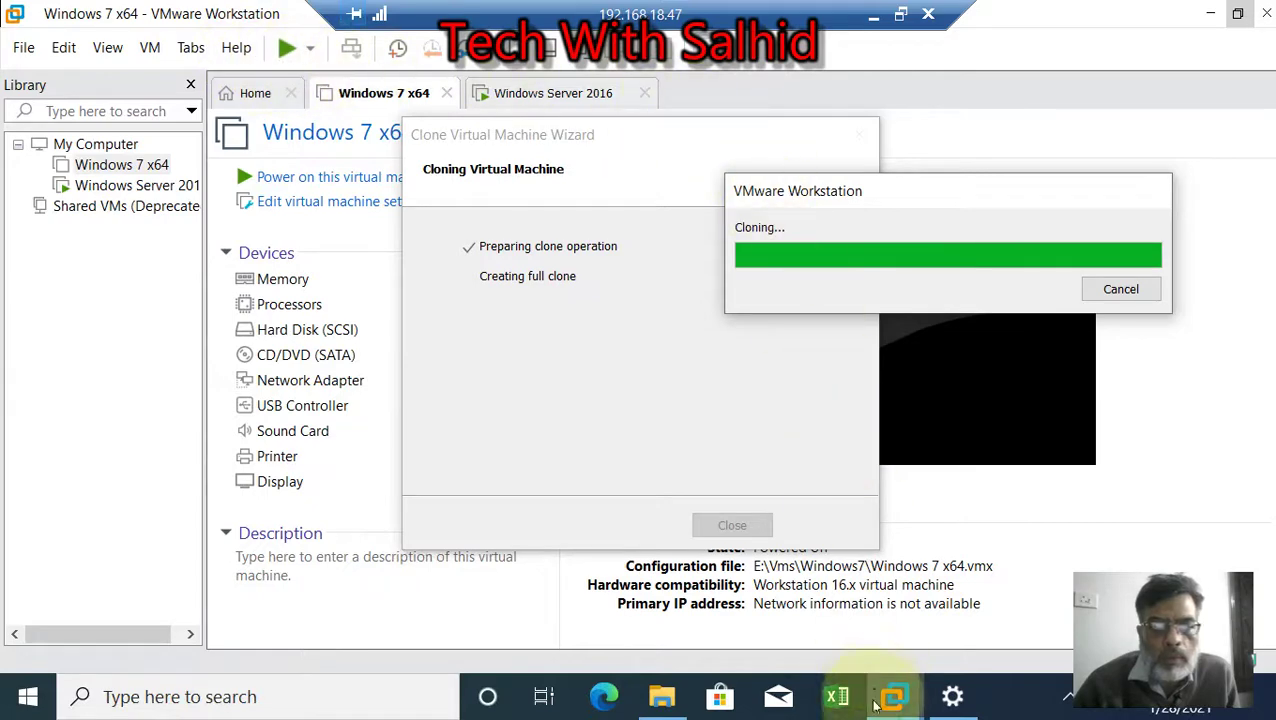
- Switch between the VmwareWorkStation presentation in PowerPoint and the remote session until the cloning is done, closing the accidentally opened Windows search
{"action": "left_click", "coordinate": [885, 15]}
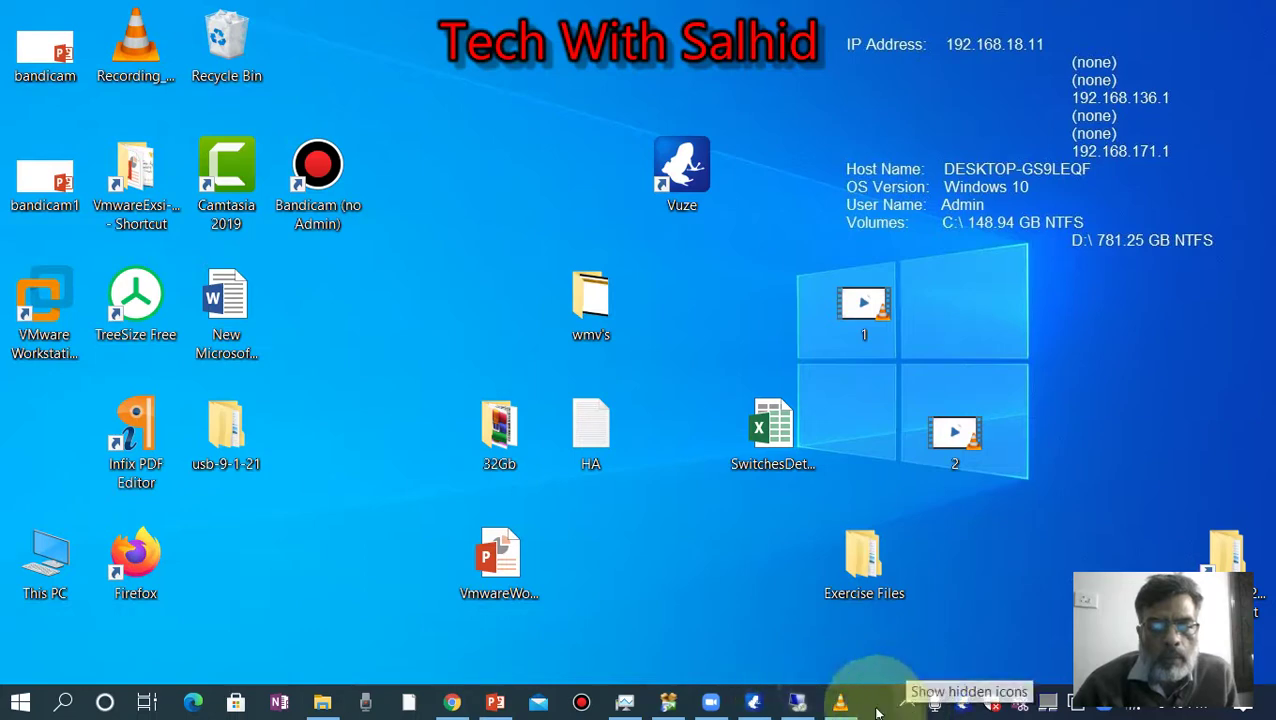
{"action": "left_click", "coordinate": [496, 703]}
{"action": "left_click", "coordinate": [497, 703]}
{"action": "left_click", "coordinate": [497, 703]}
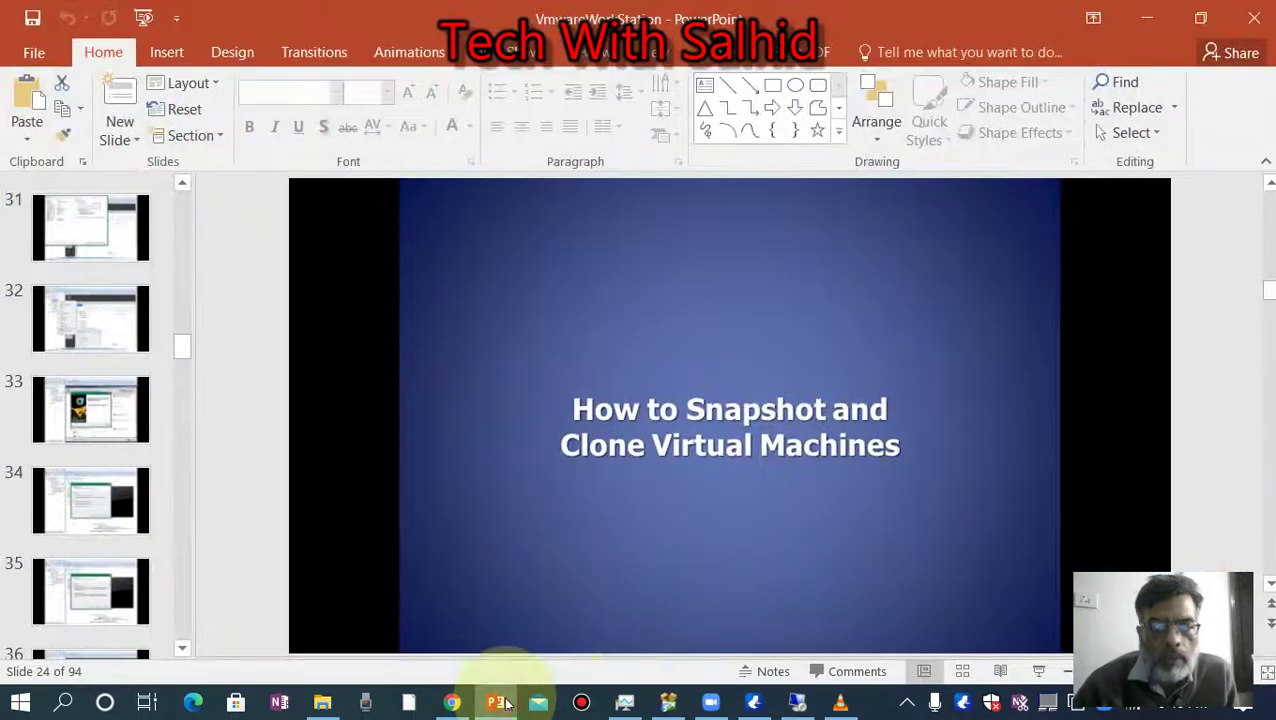
{"action": "left_click", "coordinate": [810, 709]}
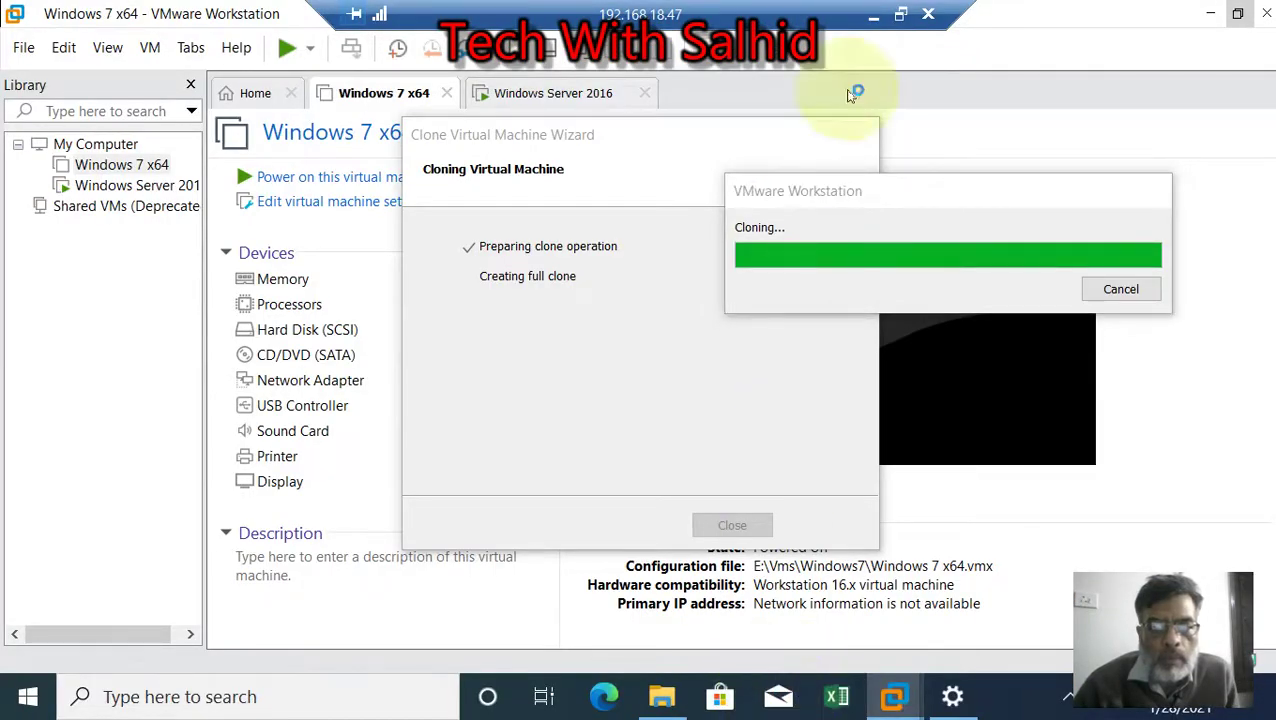
{"action": "left_click", "coordinate": [873, 15]}
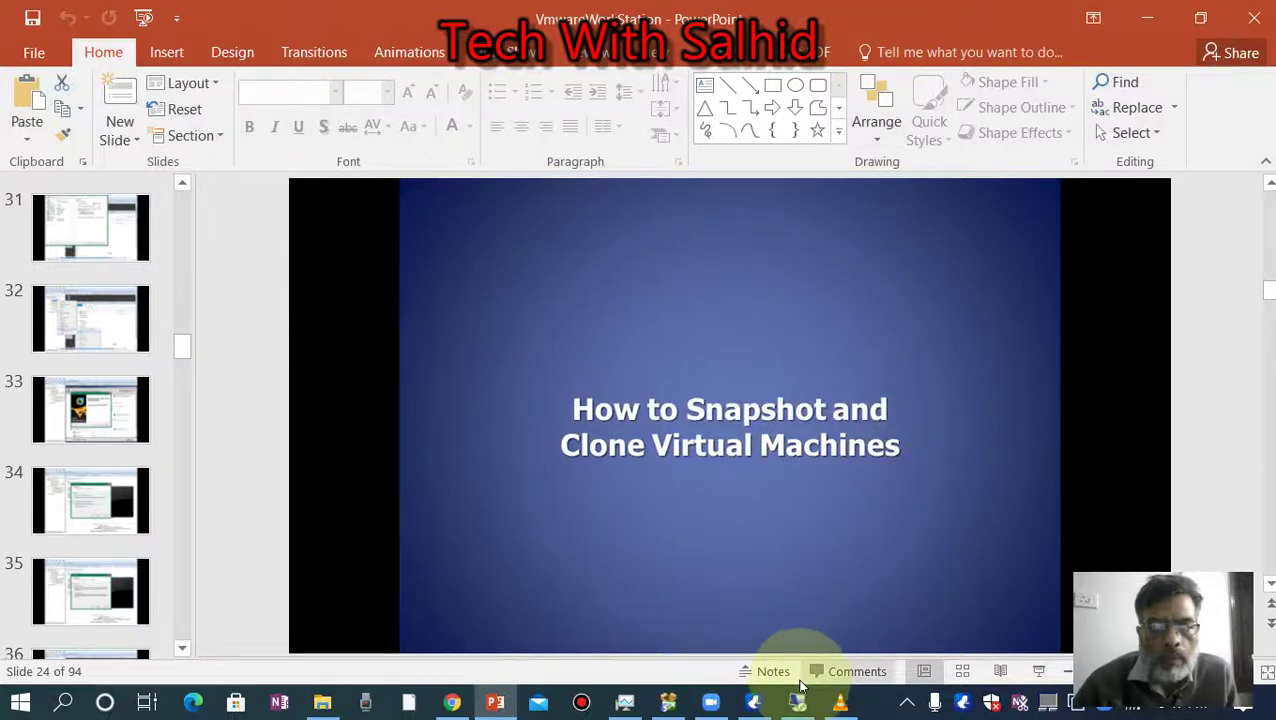
{"action": "left_click", "coordinate": [906, 704]}
{"action": "left_click", "coordinate": [861, 662]}
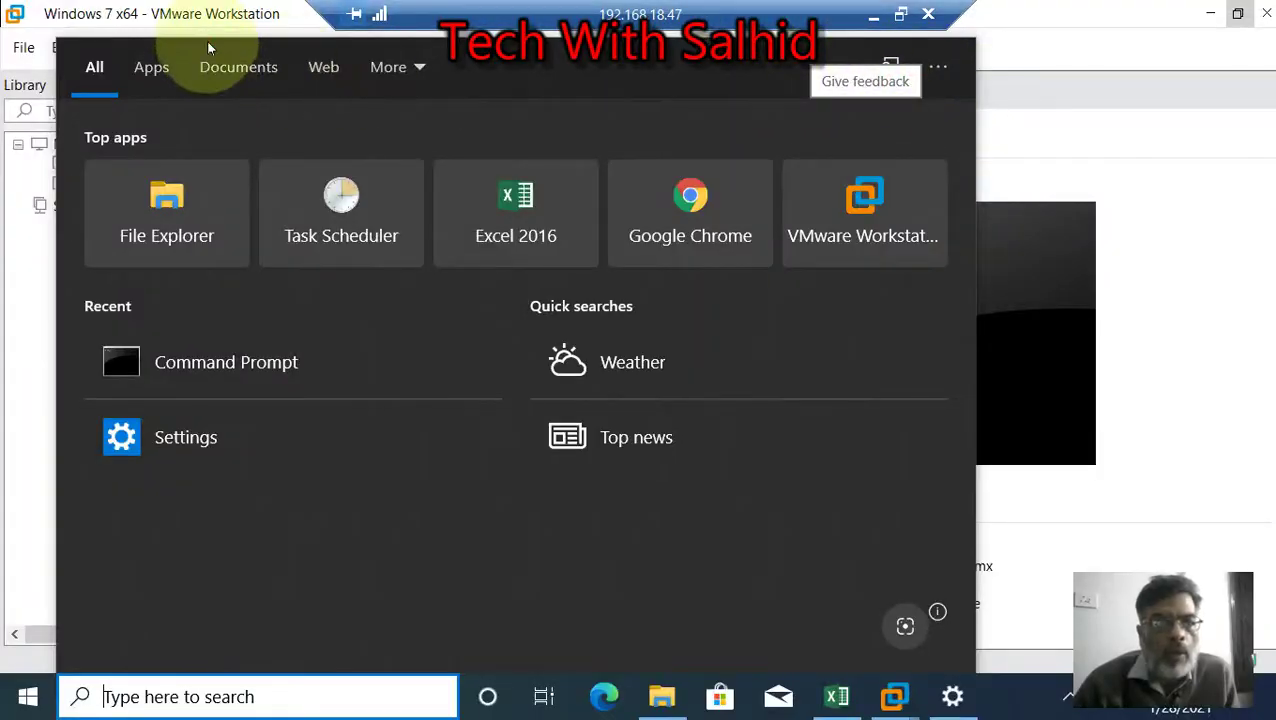
{"action": "left_click", "coordinate": [1222, 203]}
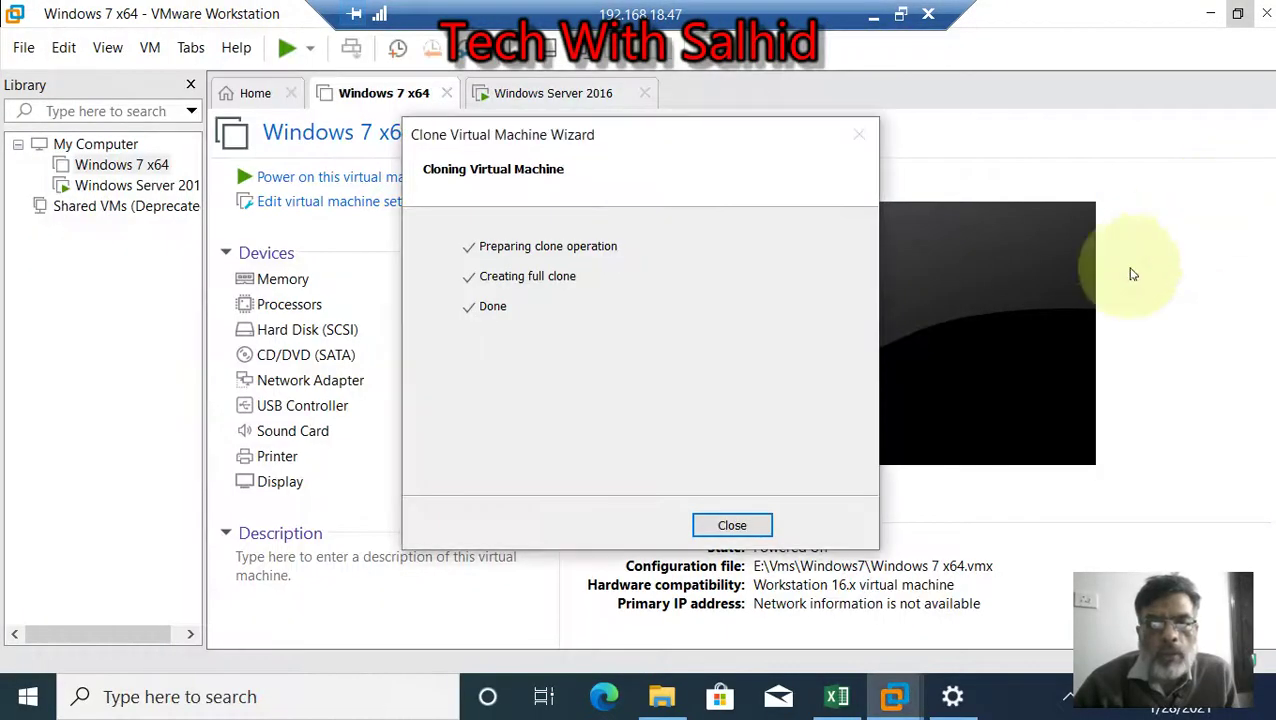
- Close the finished Clone Virtual Machine Wizard and widen the Library pane enough to show the full virtual machine names
{"action": "left_click", "coordinate": [735, 523]}
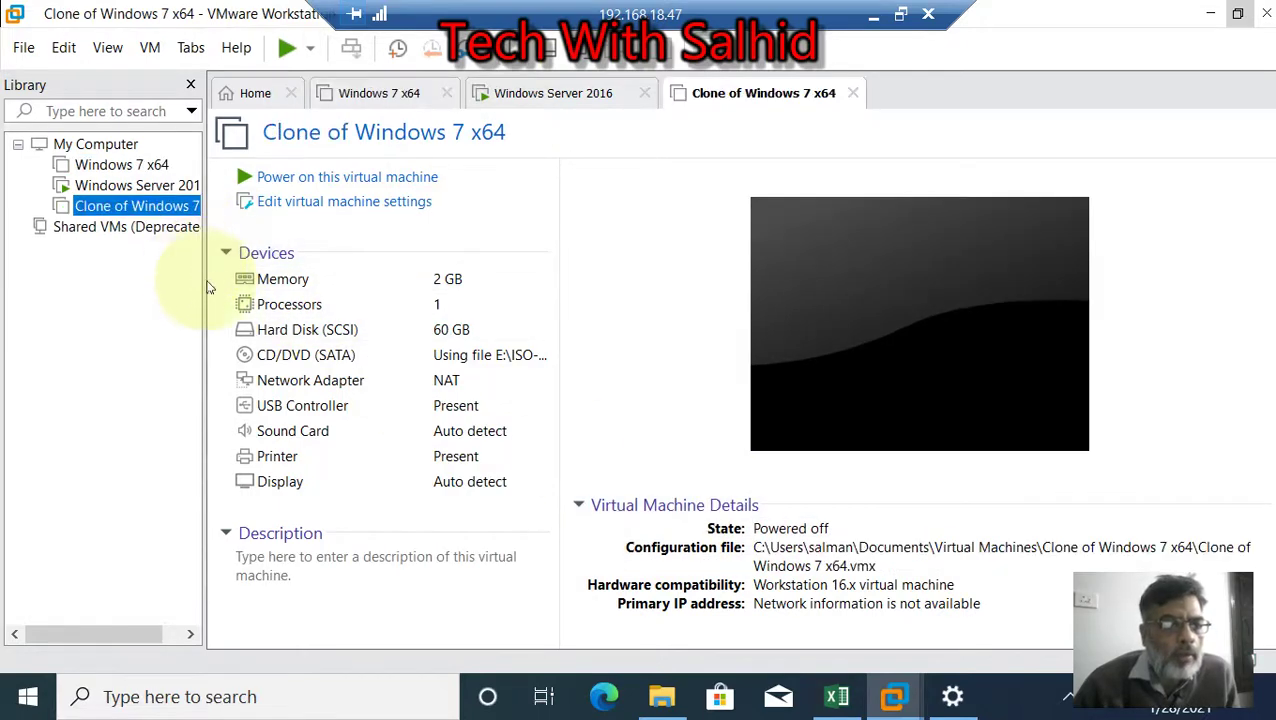
{"action": "left_click_drag", "start_coordinate": [205, 289], "coordinate": [283, 292]}
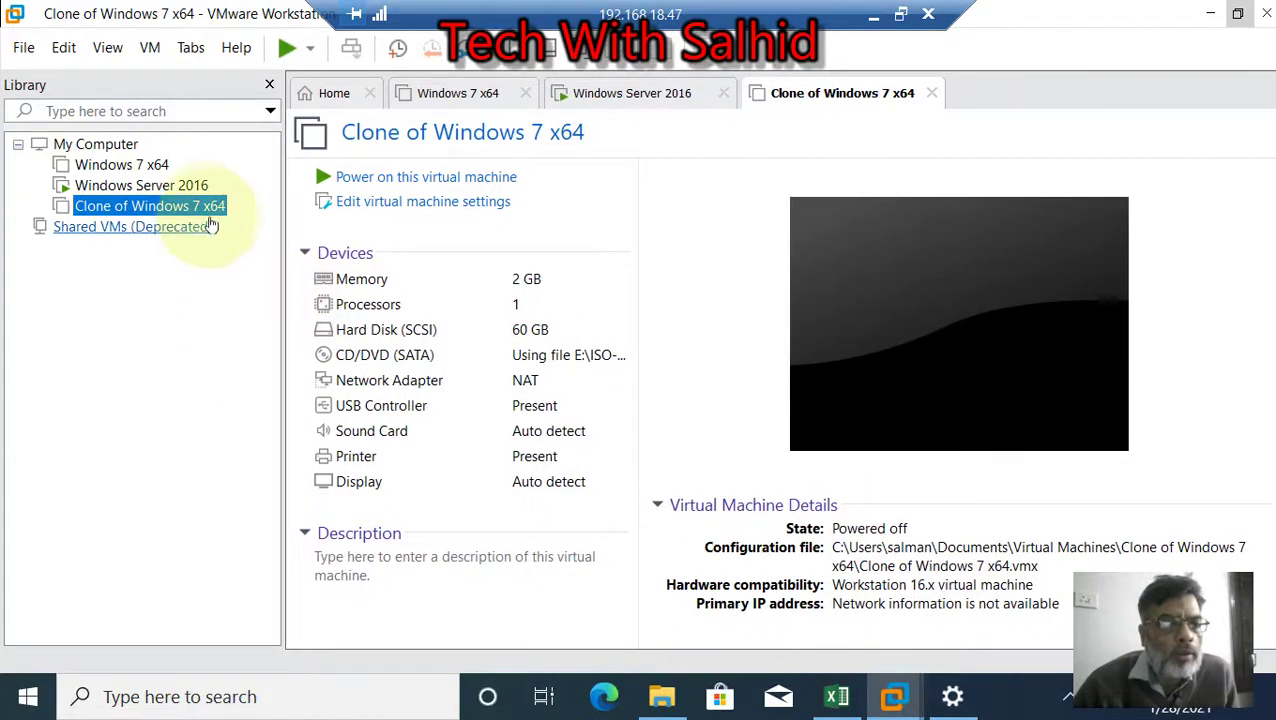
- Start up the Clone of Windows 7 x64 virtual machine and the original Windows 7 x64 virtual machine
{"action": "right_click", "coordinate": [203, 210]}
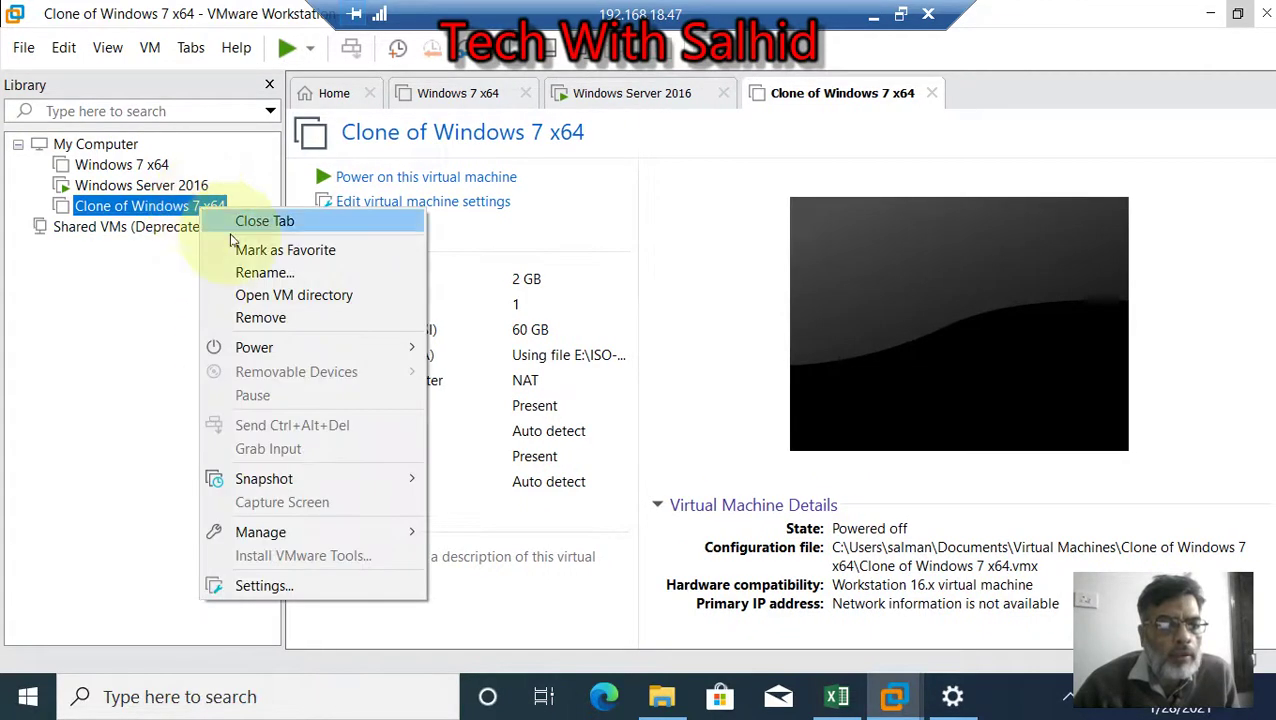
{"action": "mouse_move", "coordinate": [278, 358]}
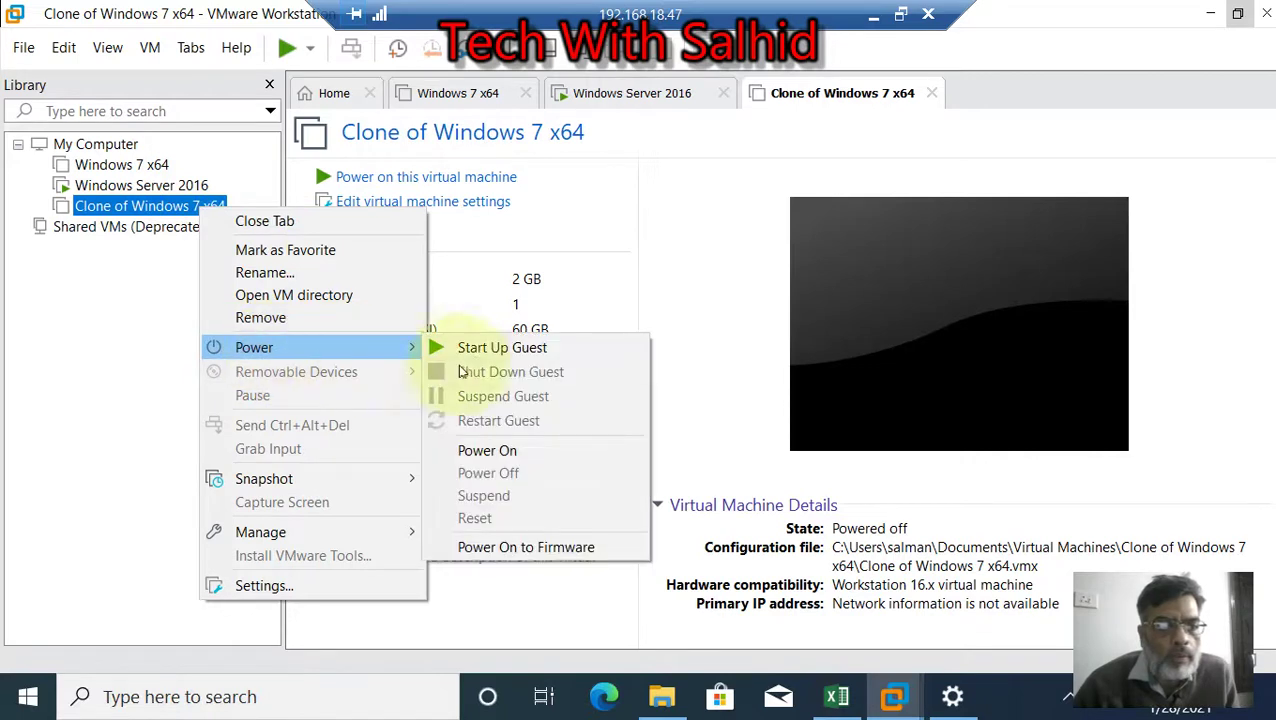
{"action": "left_click", "coordinate": [466, 346]}
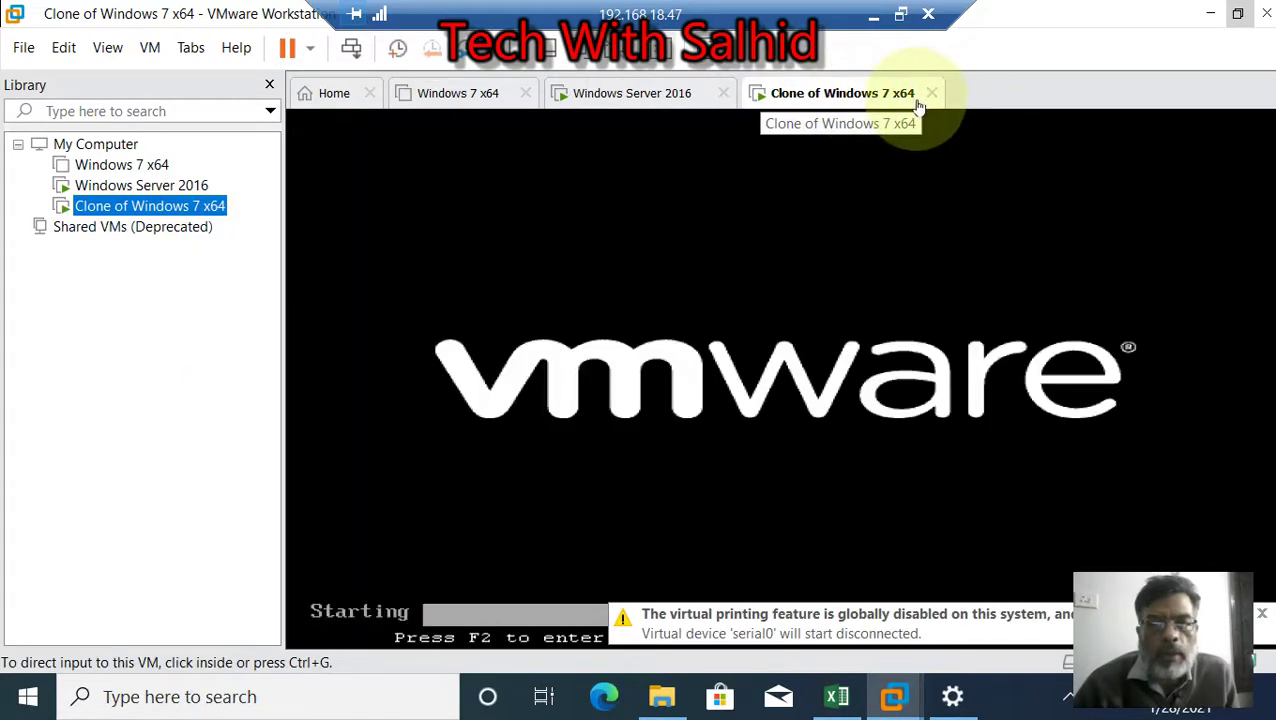
{"action": "left_click", "coordinate": [150, 166]}
{"action": "right_click", "coordinate": [152, 166]}
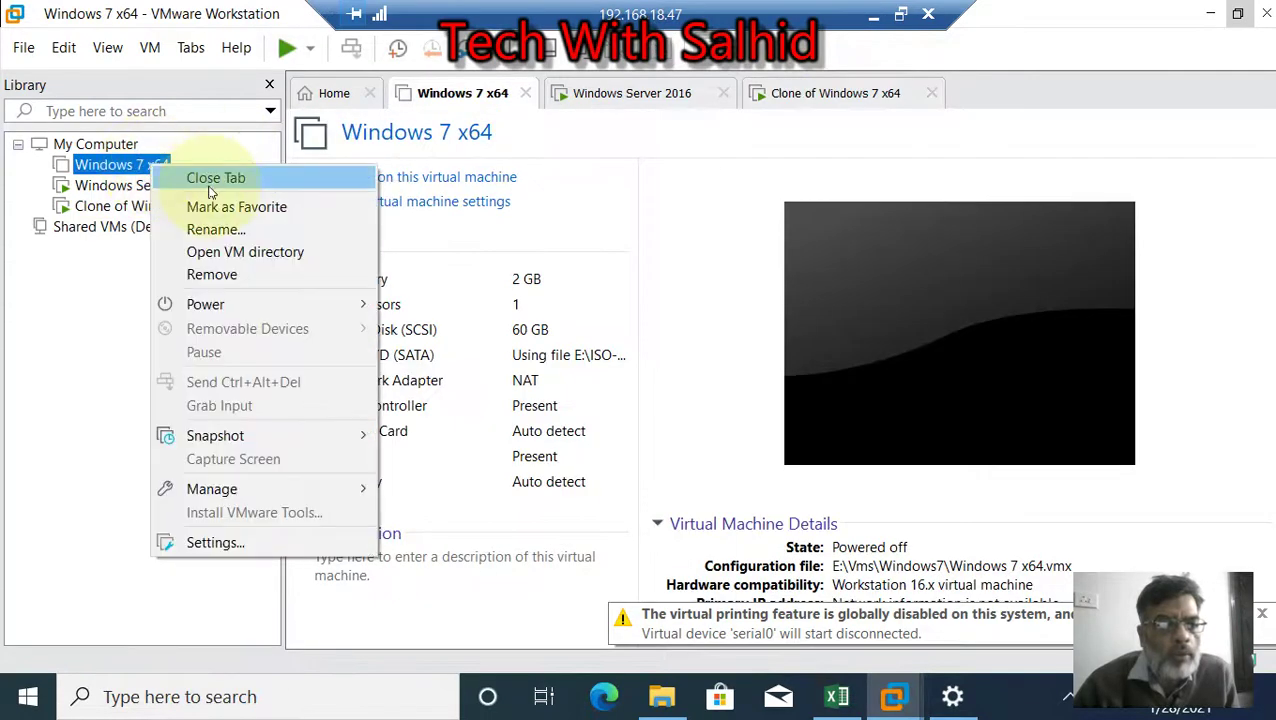
{"action": "mouse_move", "coordinate": [244, 304]}
{"action": "left_click", "coordinate": [430, 315]}
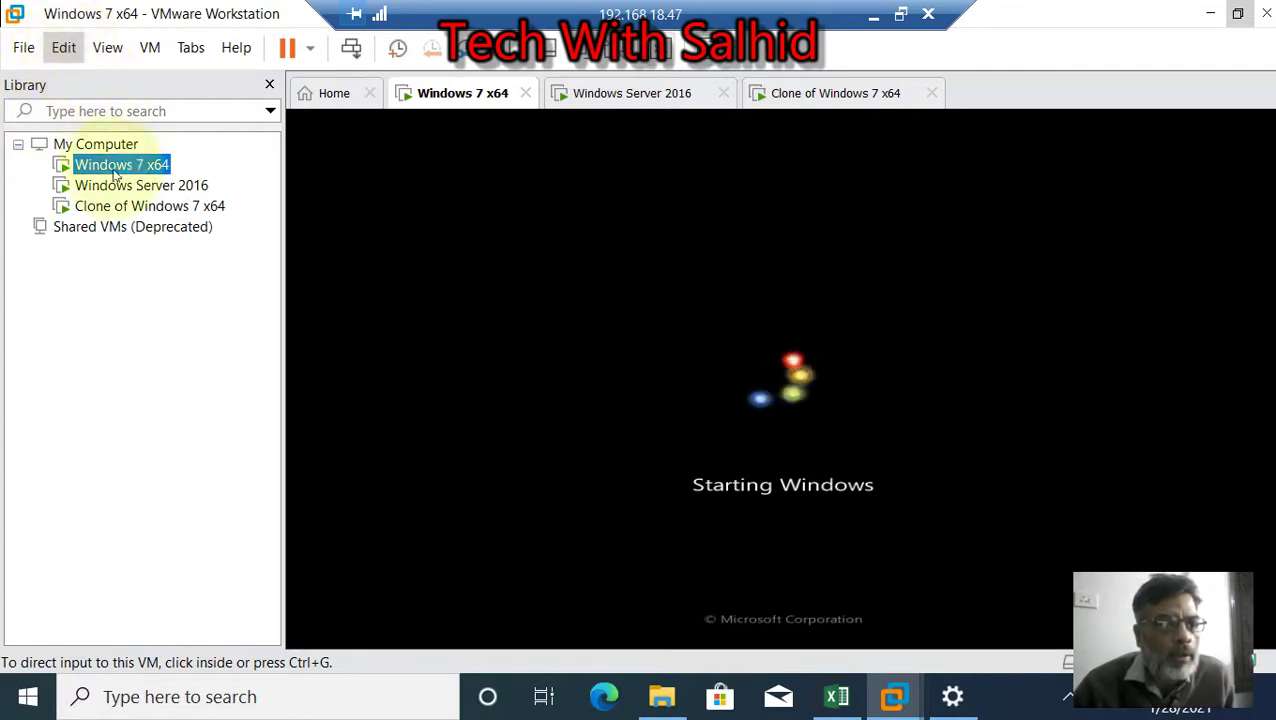
- View the Shared Folders options in the settings of Clone of Windows 7 x64, and close the settings without changes
{"action": "right_click", "coordinate": [154, 209]}
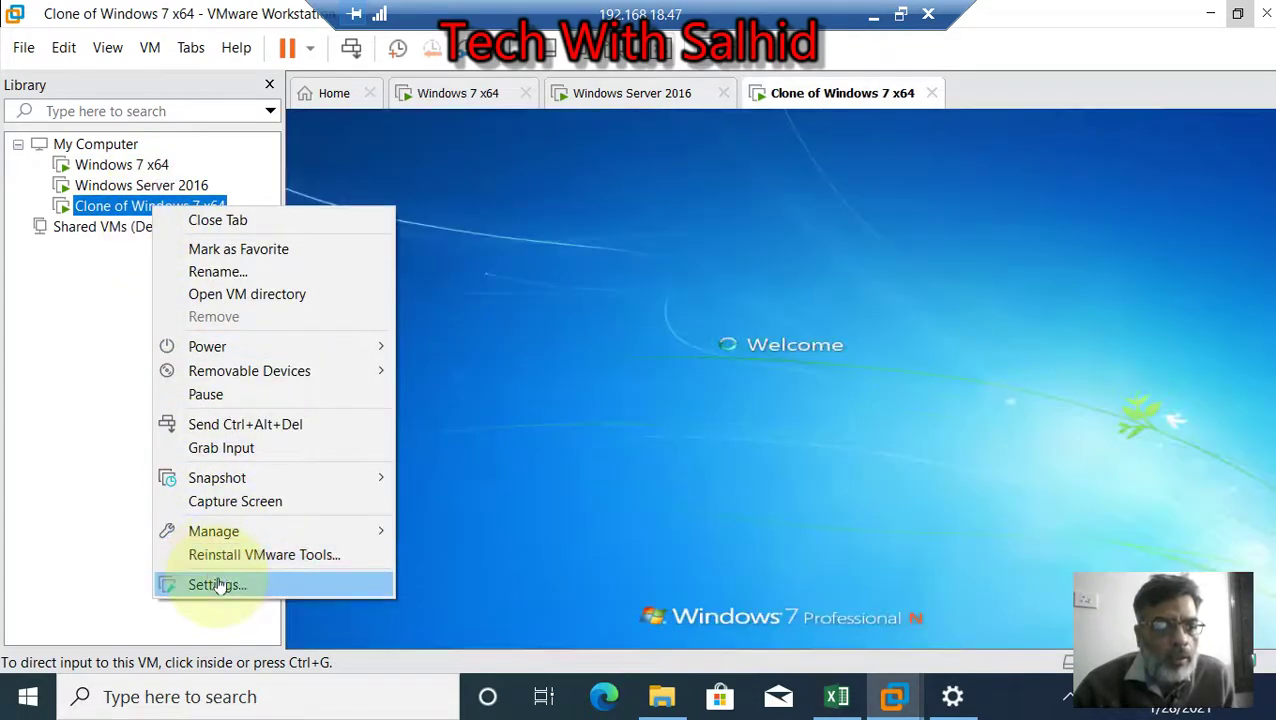
{"action": "left_click", "coordinate": [218, 586]}
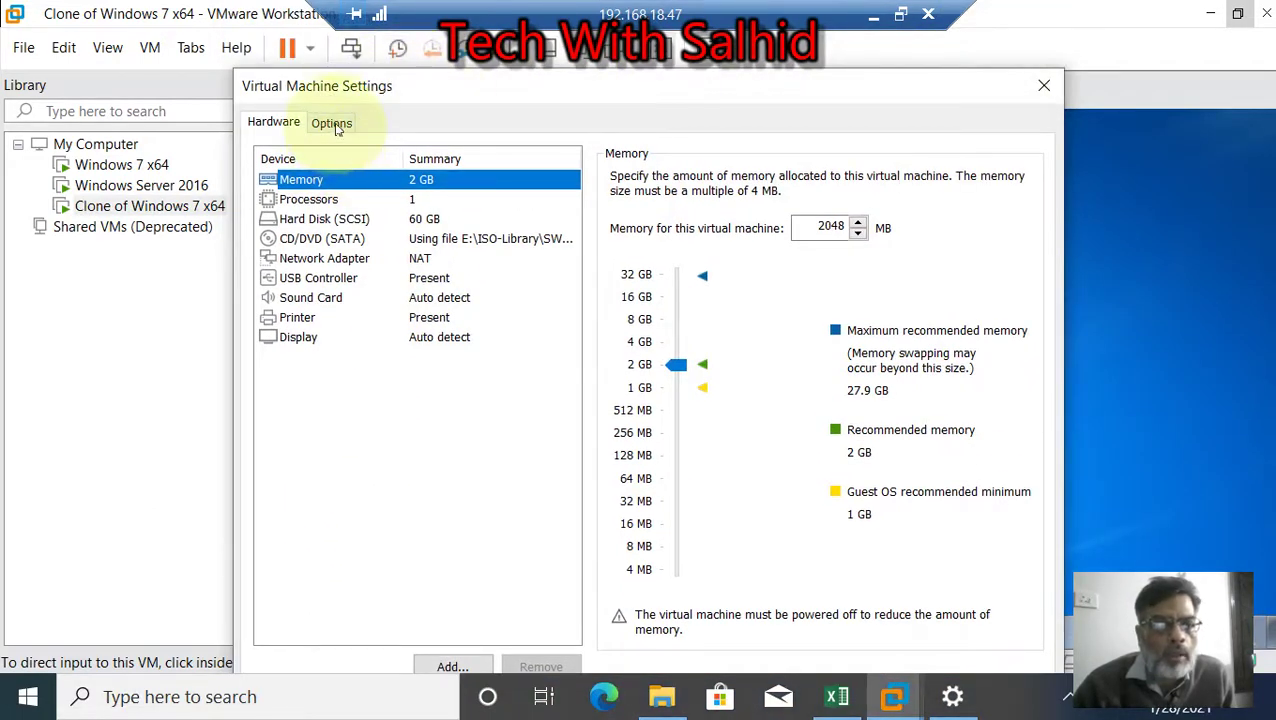
{"action": "left_click", "coordinate": [333, 123]}
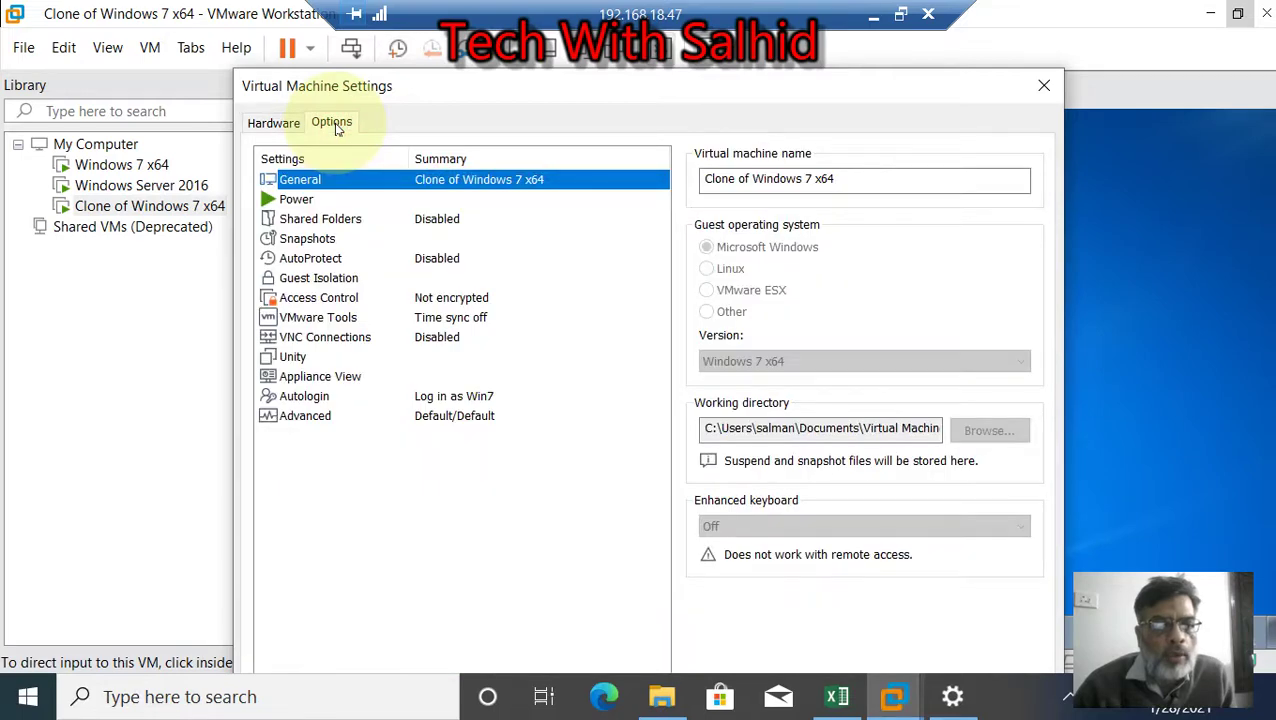
{"action": "left_click", "coordinate": [330, 218]}
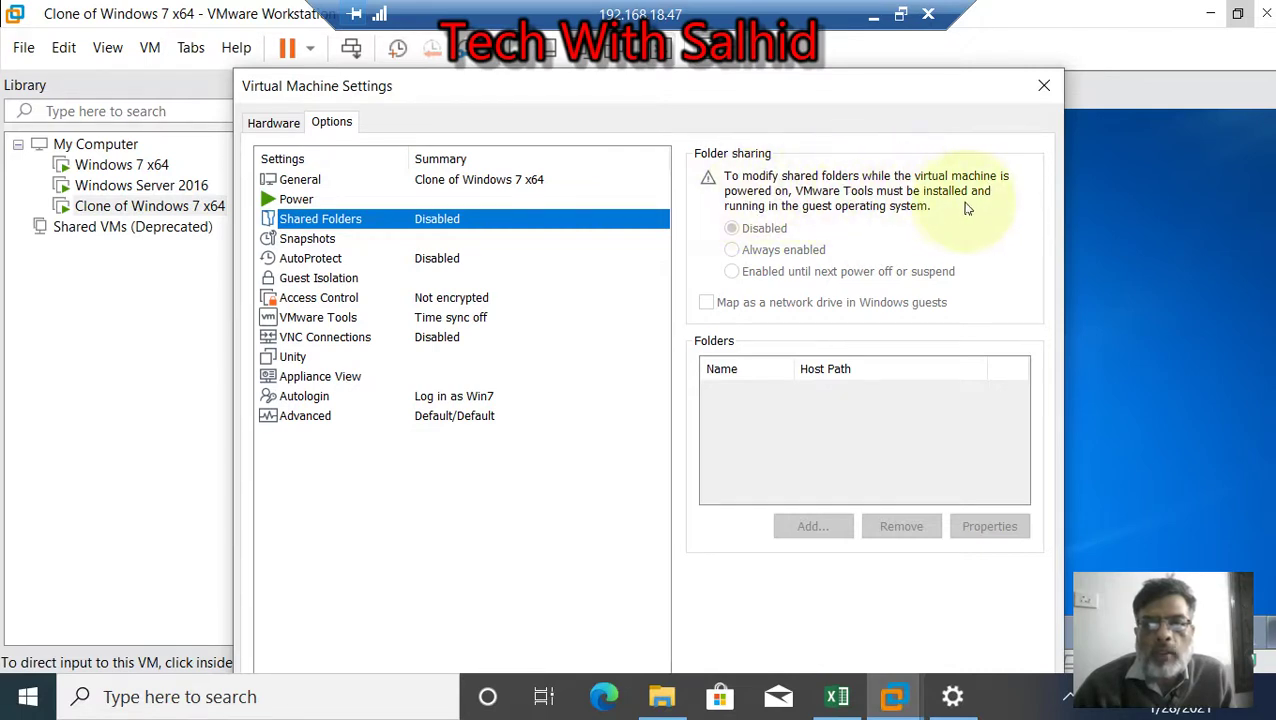
{"action": "left_click", "coordinate": [1044, 85]}
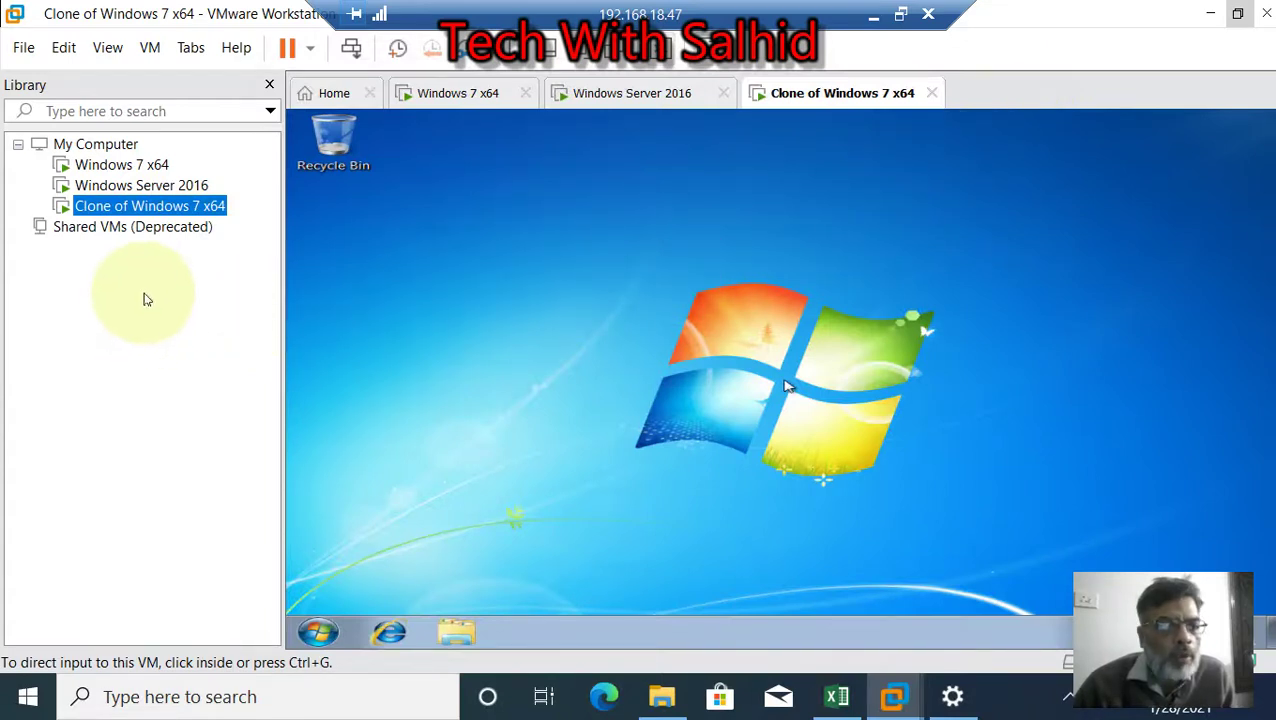
- Start reinstalling VMware Tools on the running Clone of Windows 7 x64
{"action": "right_click", "coordinate": [157, 213]}
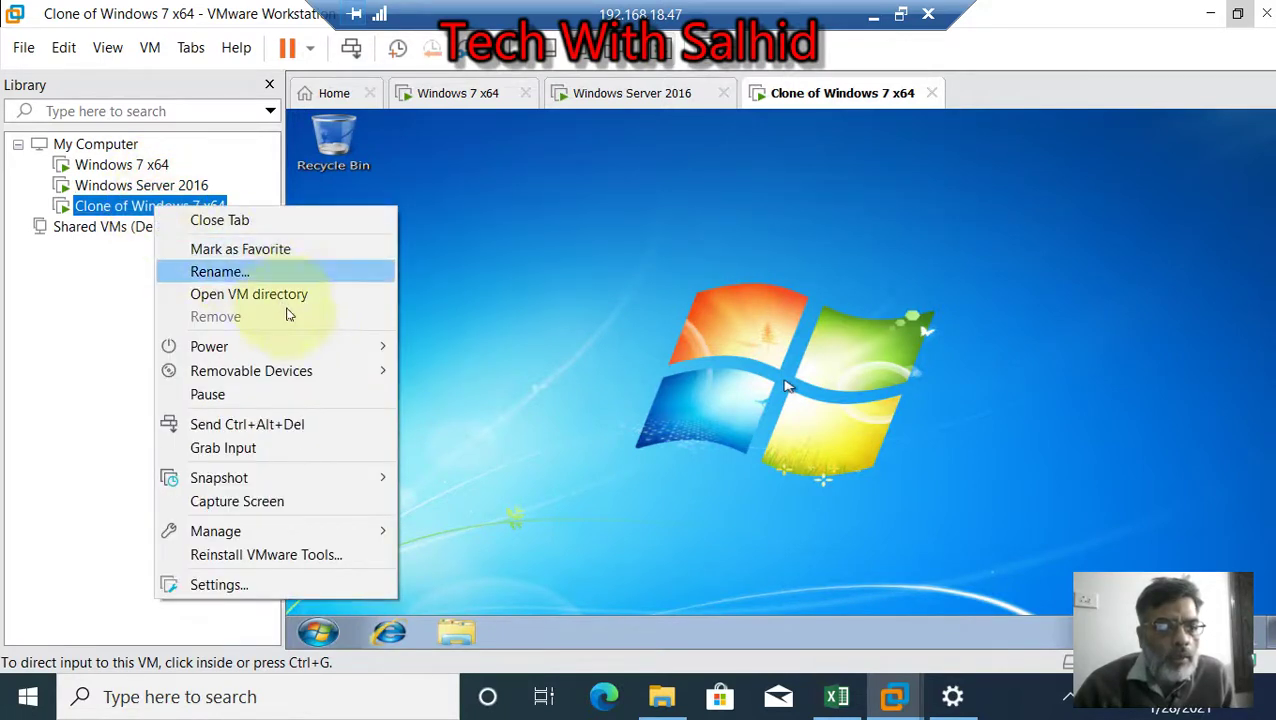
{"action": "mouse_move", "coordinate": [318, 357]}
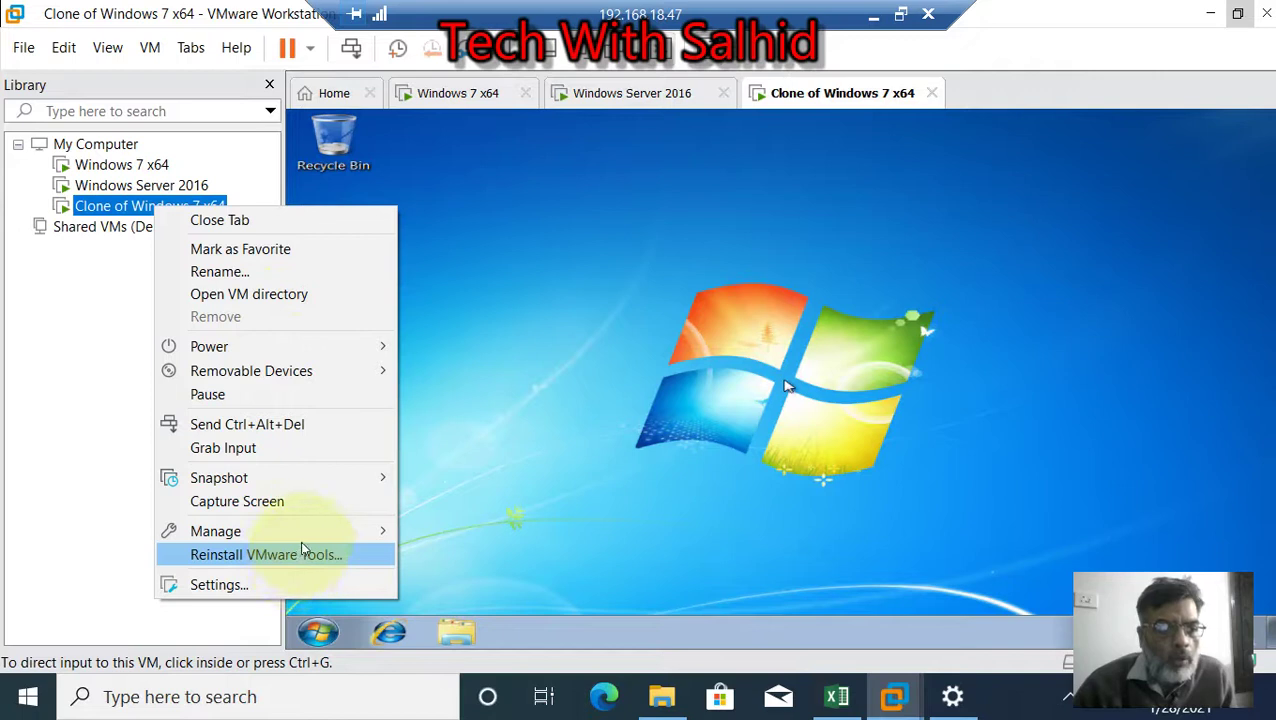
{"action": "mouse_move", "coordinate": [307, 537]}
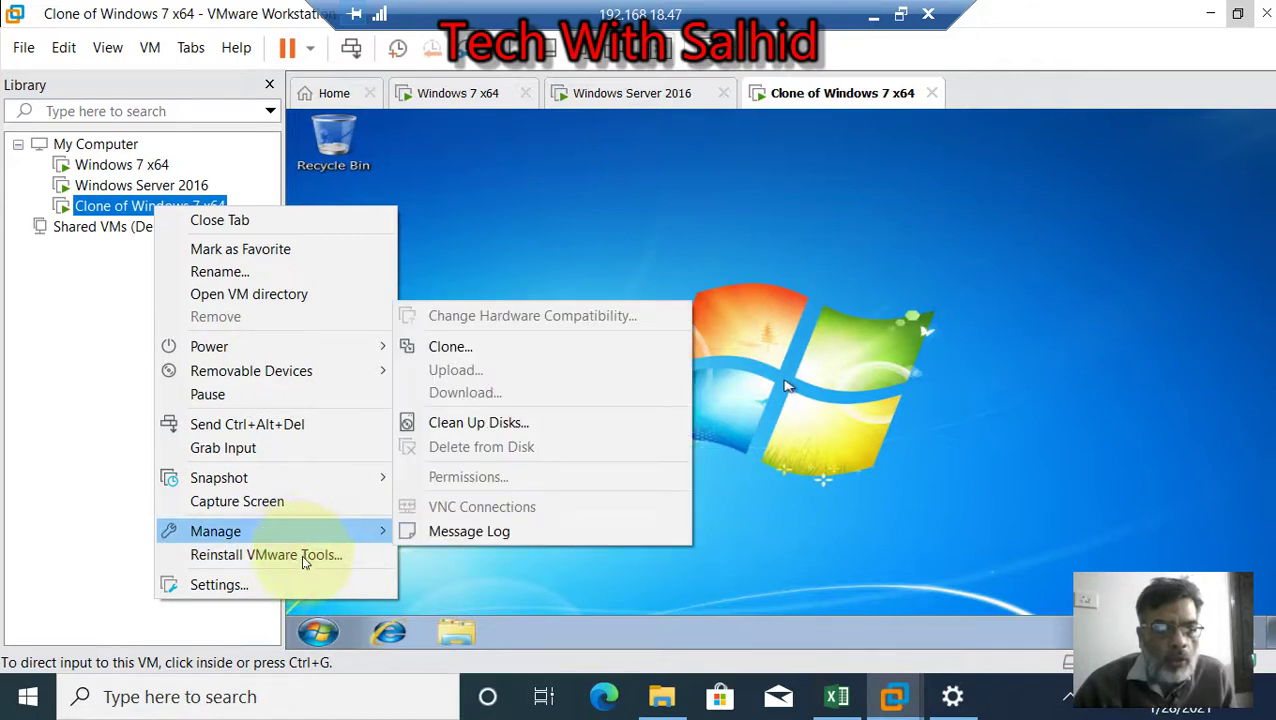
{"action": "left_click", "coordinate": [322, 555]}
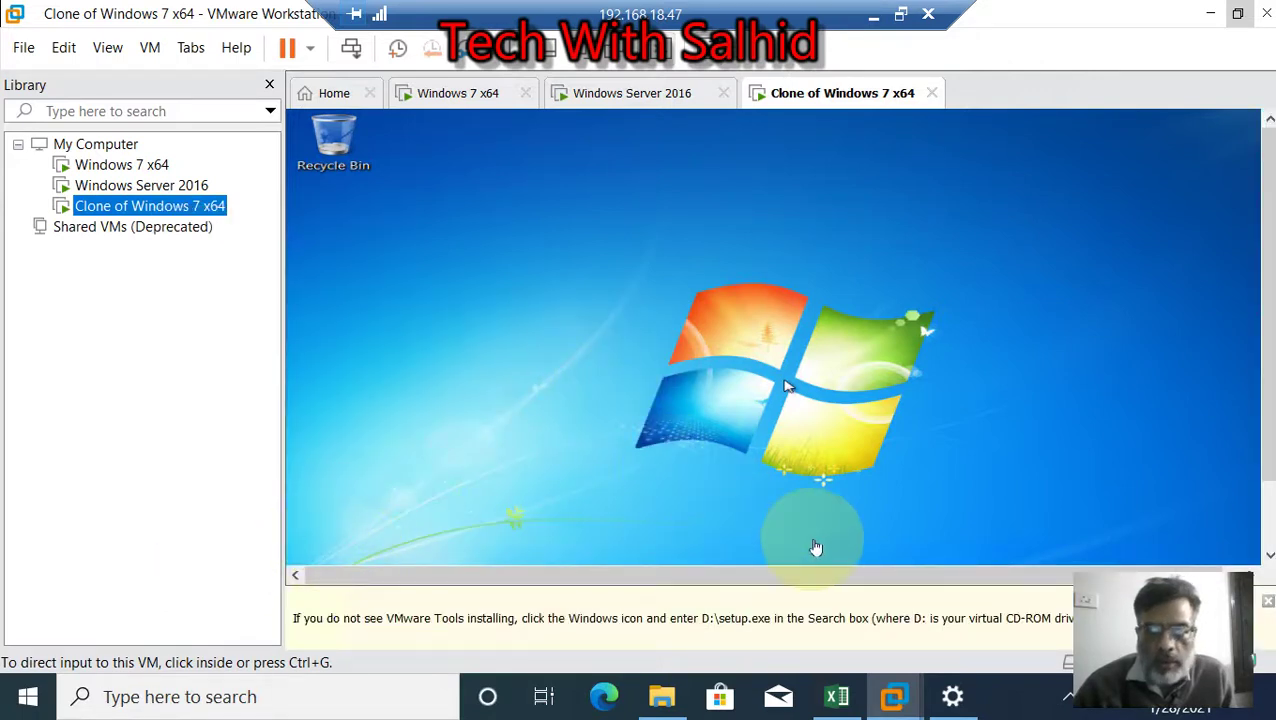
- Run setup64 from the VMware Tools DVD drive (D:) in the cloned guest and bring its installer window to the front
{"action": "scroll", "coordinate": [1253, 500], "scroll_direction": "down", "scroll_amount": 3}
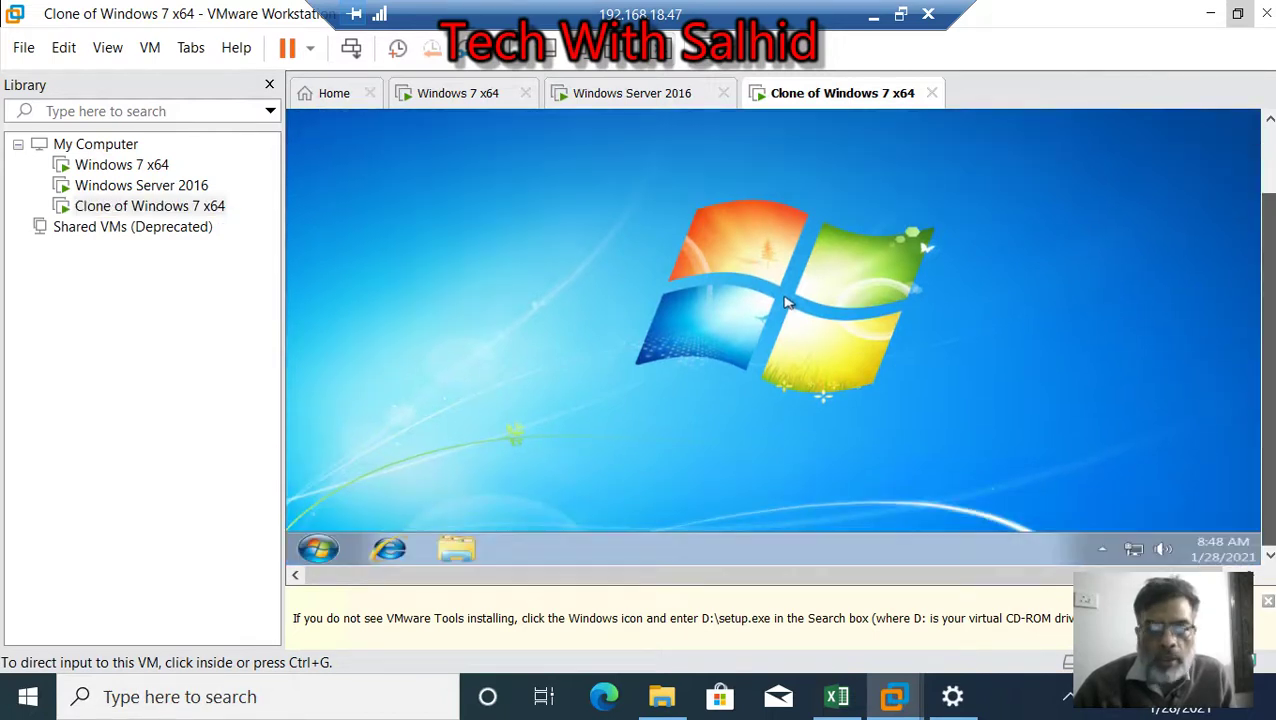
{"action": "left_click", "coordinate": [455, 551]}
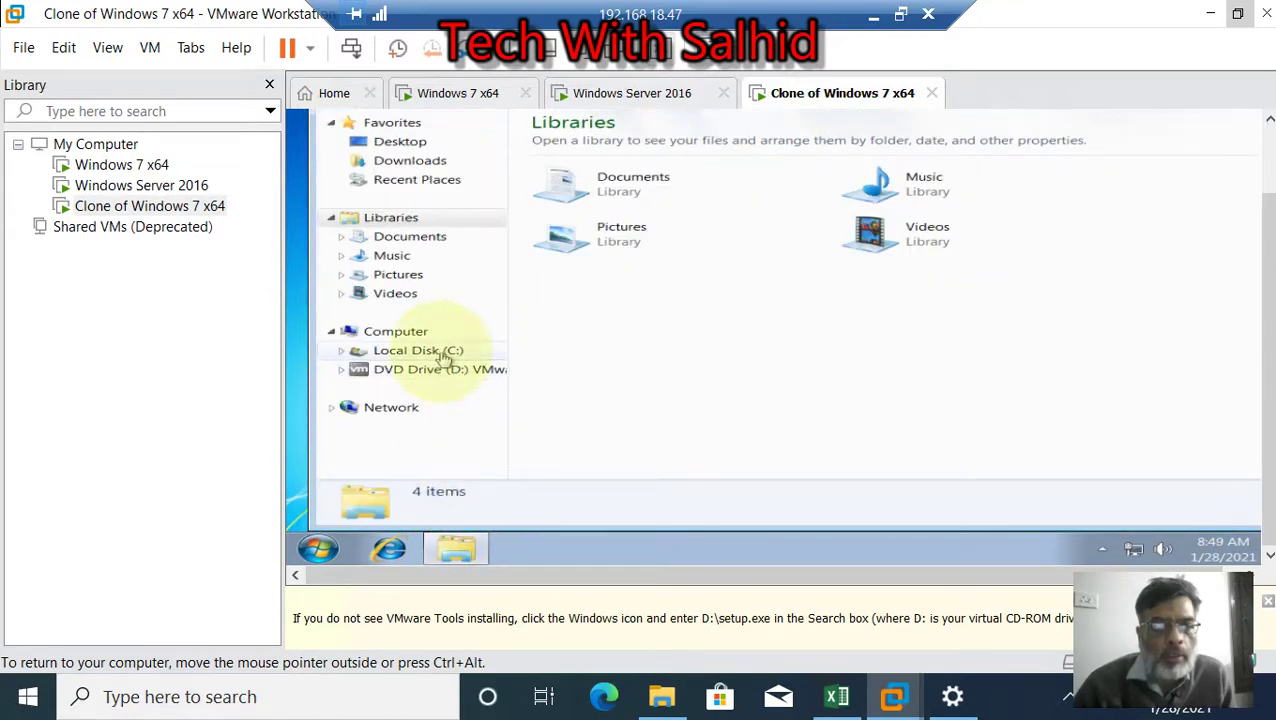
{"action": "left_click", "coordinate": [463, 372]}
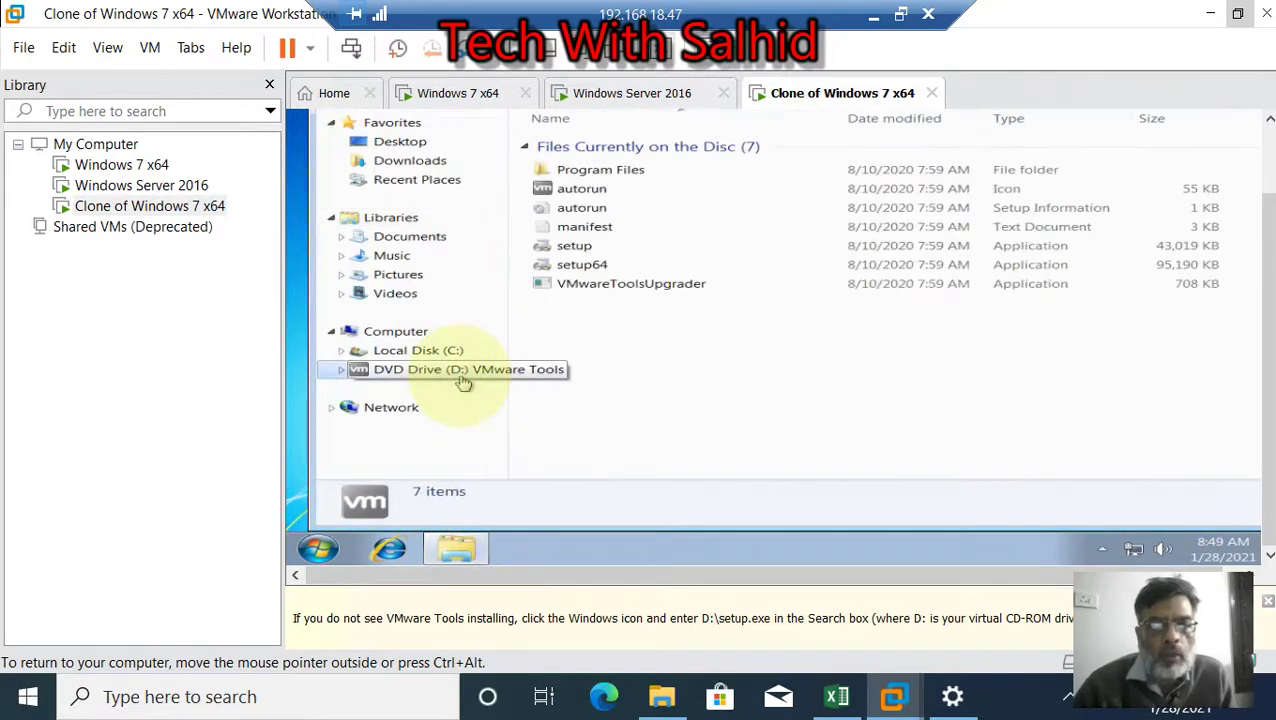
{"action": "left_click", "coordinate": [587, 262]}
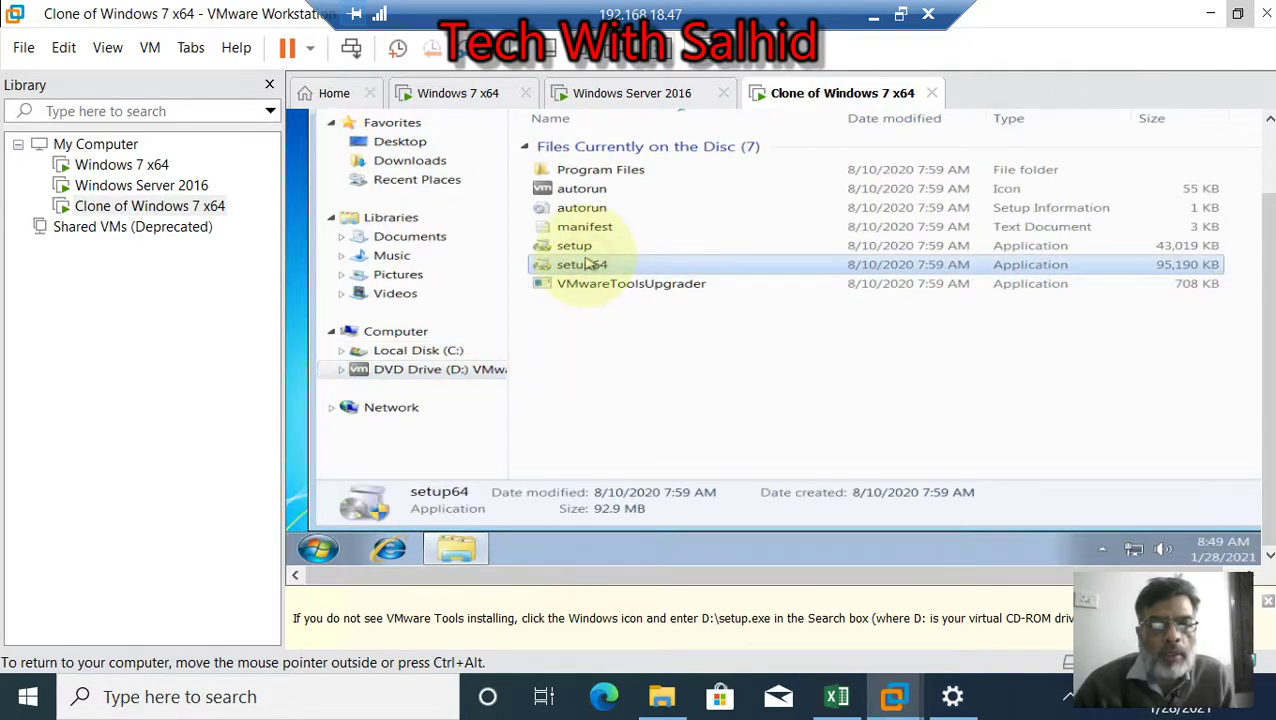
{"action": "double_click", "coordinate": [587, 262]}
{"action": "left_click", "coordinate": [900, 329]}
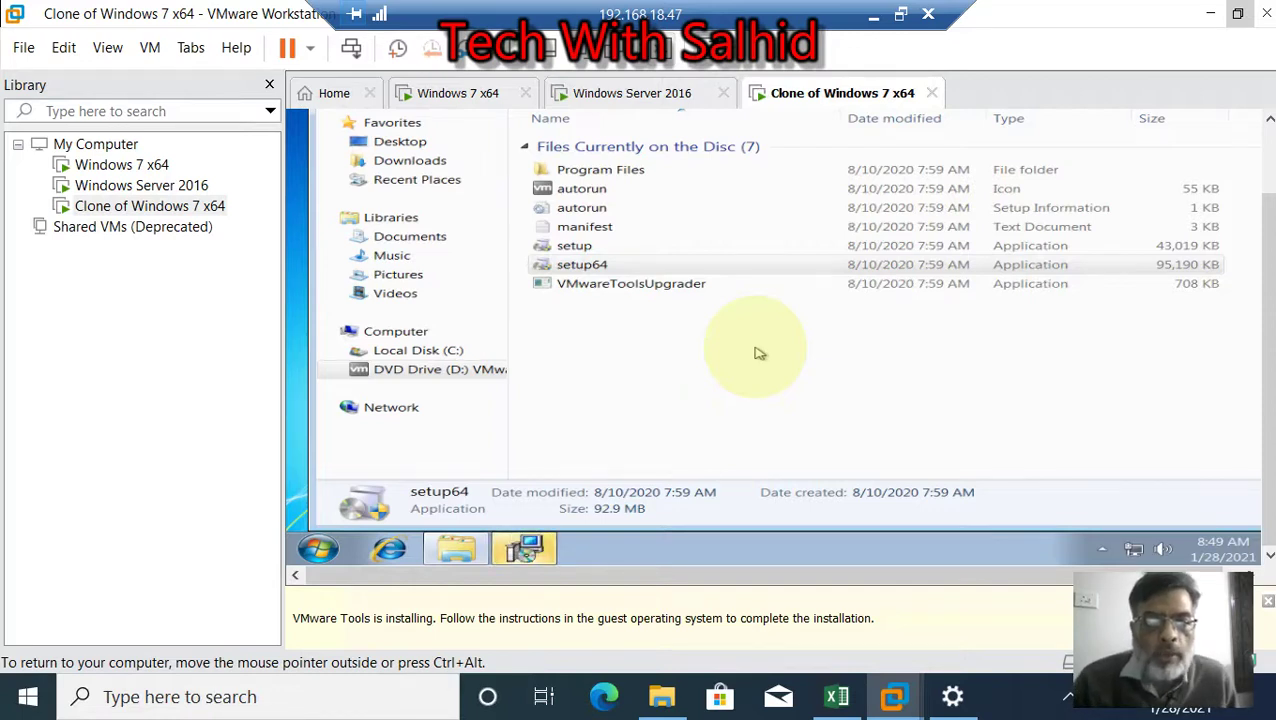
{"action": "left_click", "coordinate": [522, 550]}
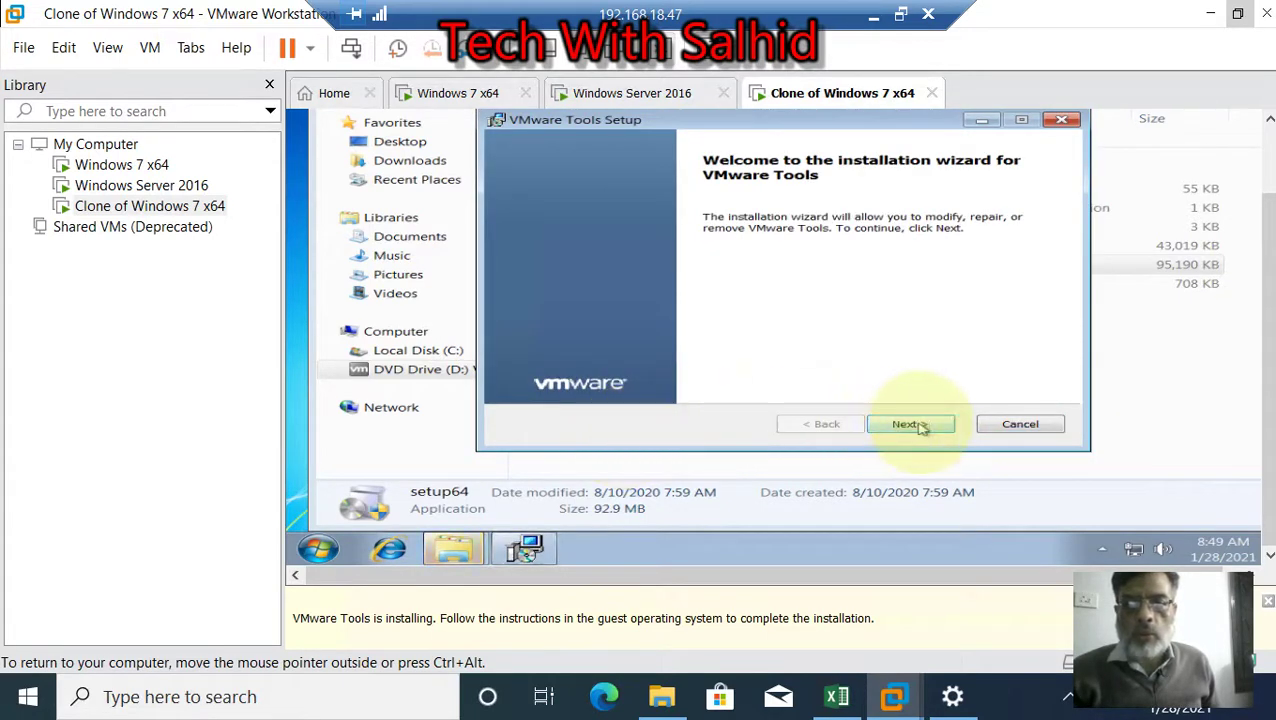
- Go through the VMware Tools Setup wizard with the default choices, apply the change and finish the wizard
{"action": "left_click", "coordinate": [920, 424]}
{"action": "left_click", "coordinate": [903, 425]}
{"action": "left_click", "coordinate": [903, 425]}
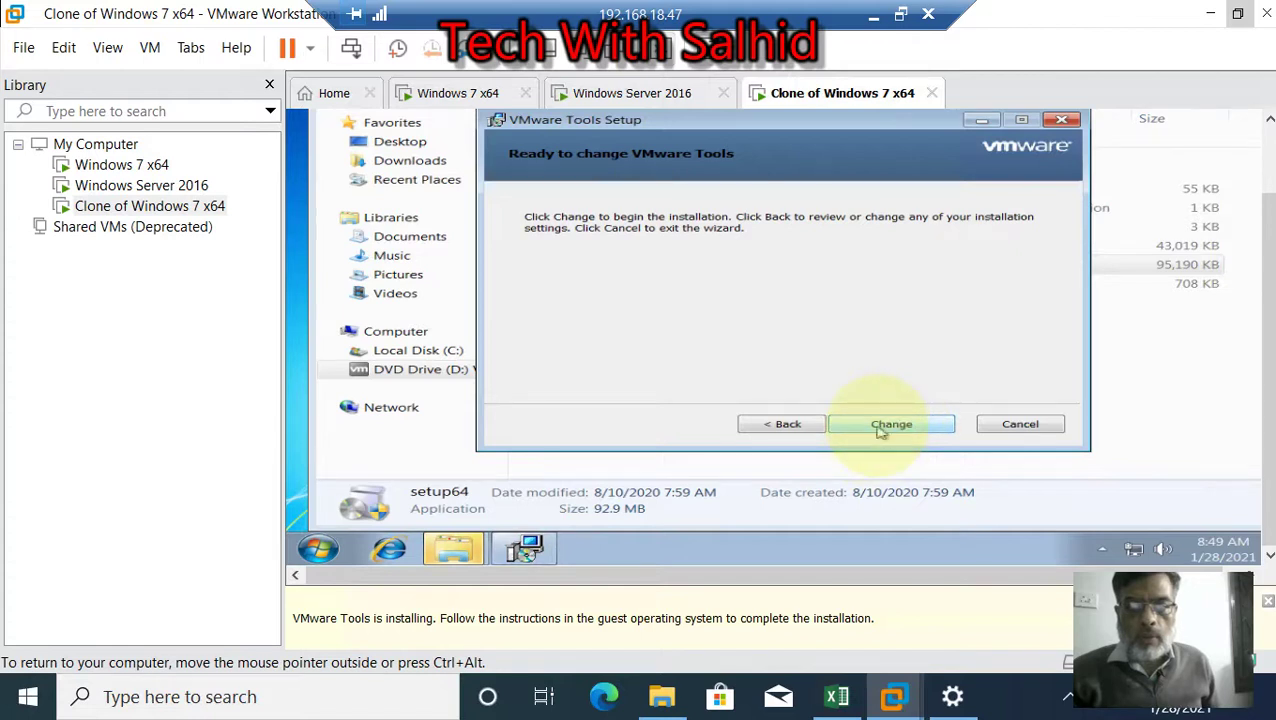
{"action": "left_click", "coordinate": [880, 426]}
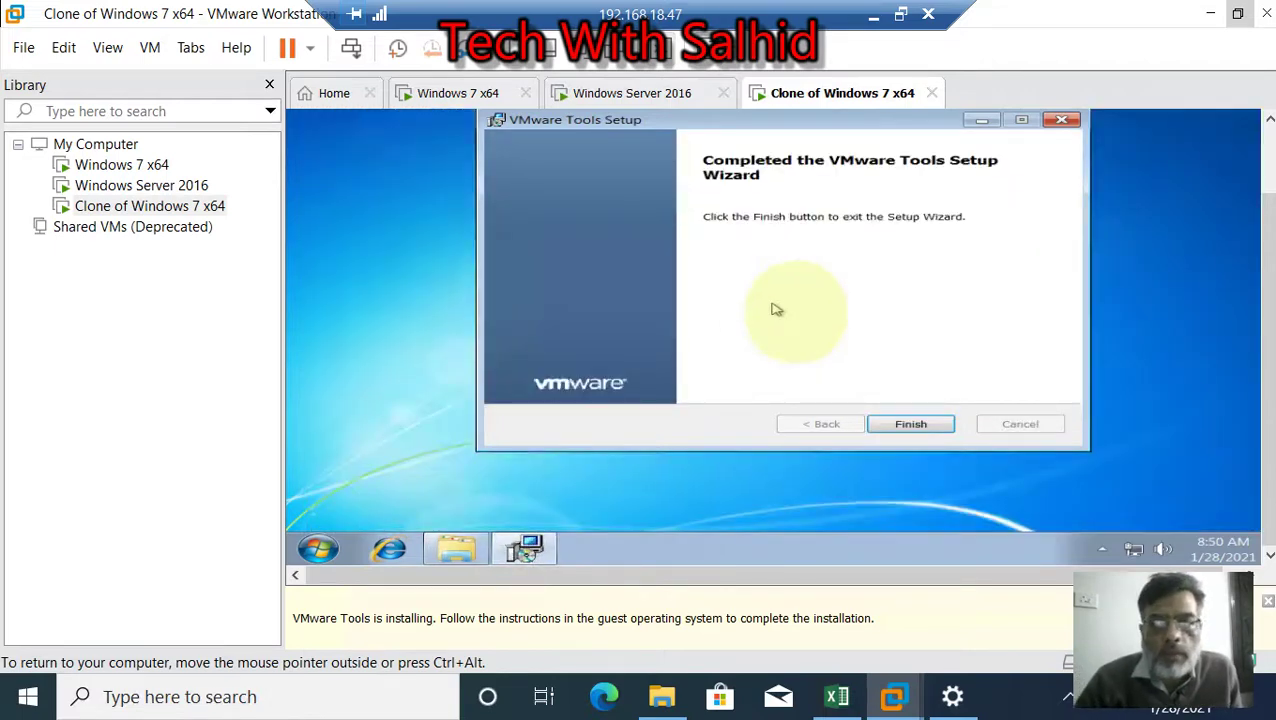
{"action": "left_click", "coordinate": [913, 424]}
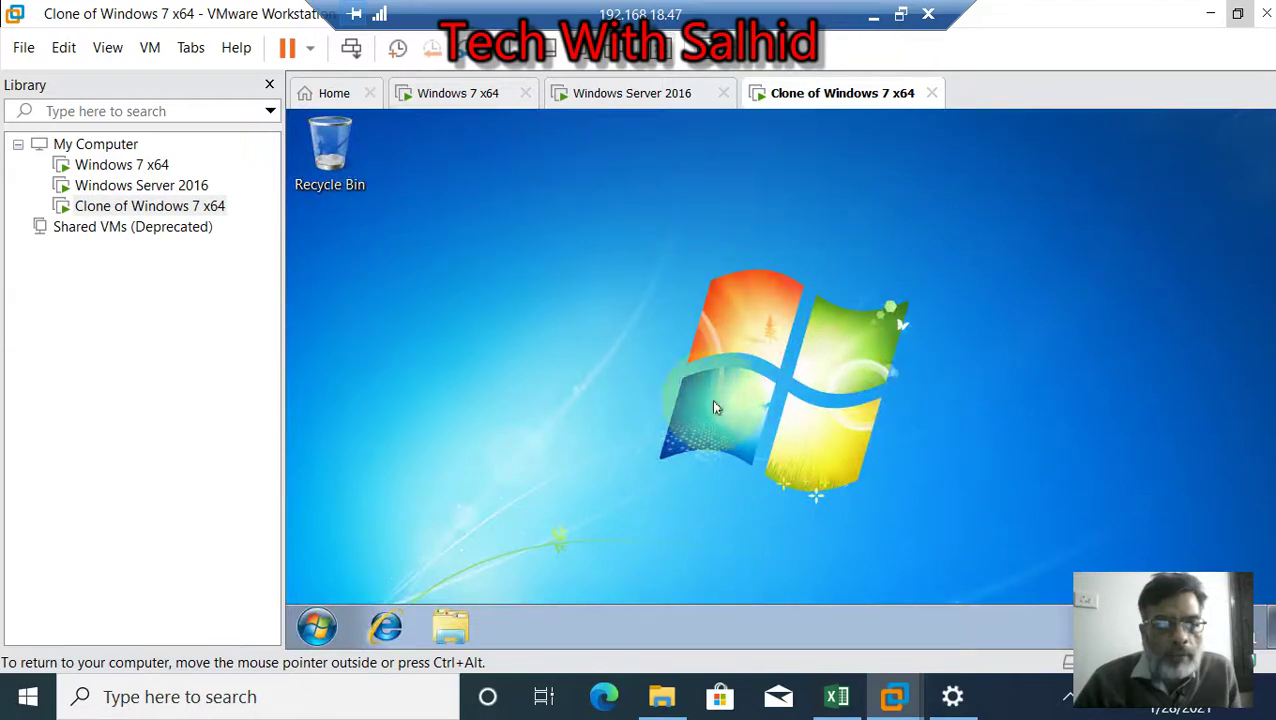
- In the clone's Shared Folders options, set folder sharing to Enabled until next power off or suspend
{"action": "right_click", "coordinate": [160, 208]}
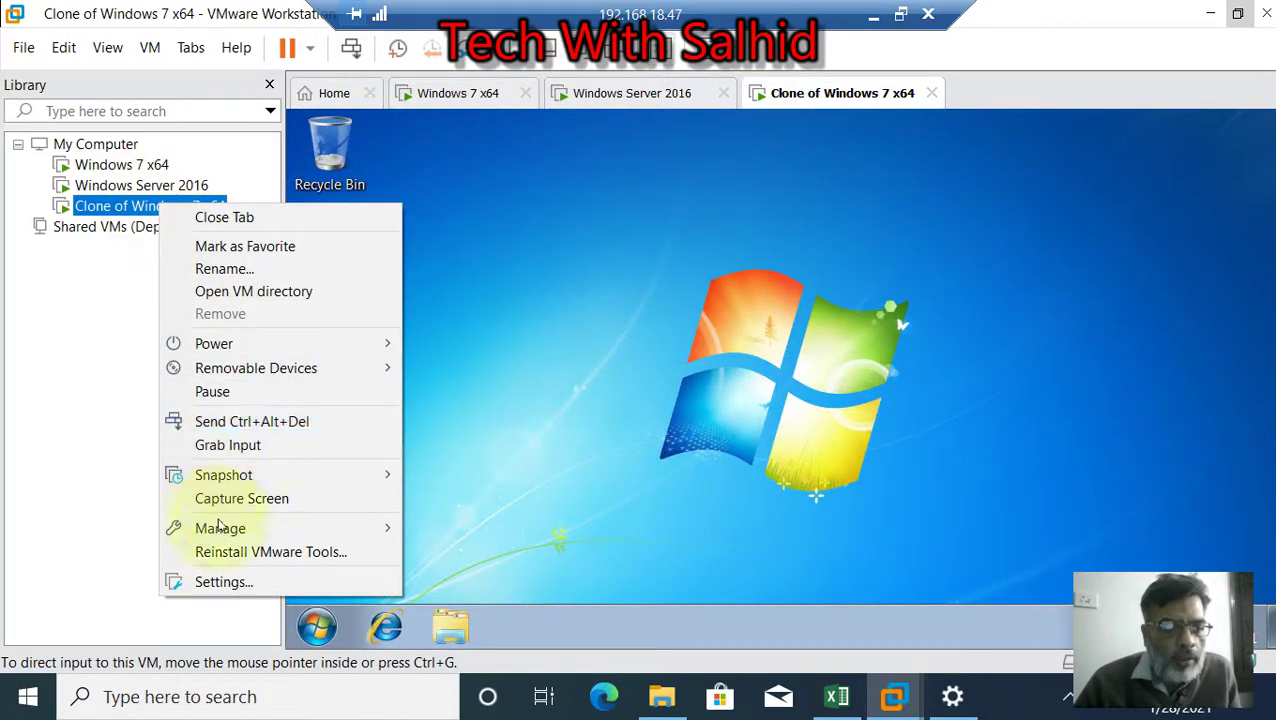
{"action": "left_click", "coordinate": [224, 581]}
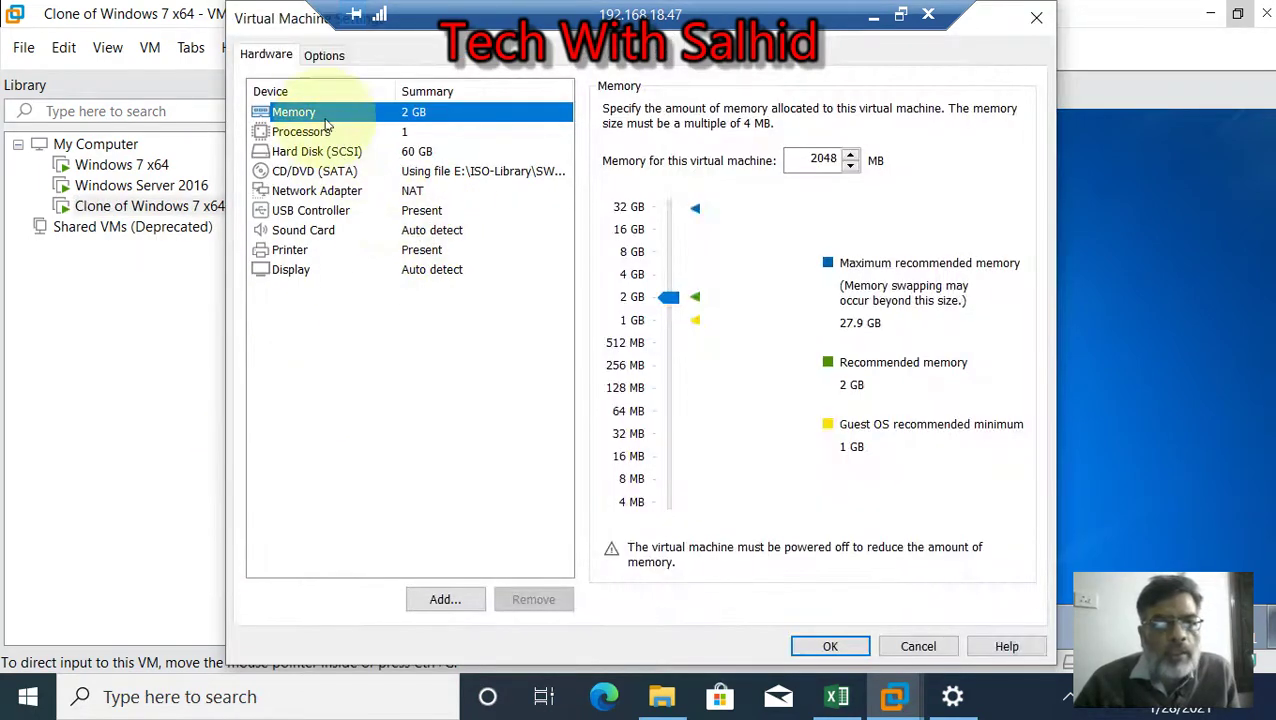
{"action": "left_click", "coordinate": [322, 57]}
{"action": "left_click", "coordinate": [316, 153]}
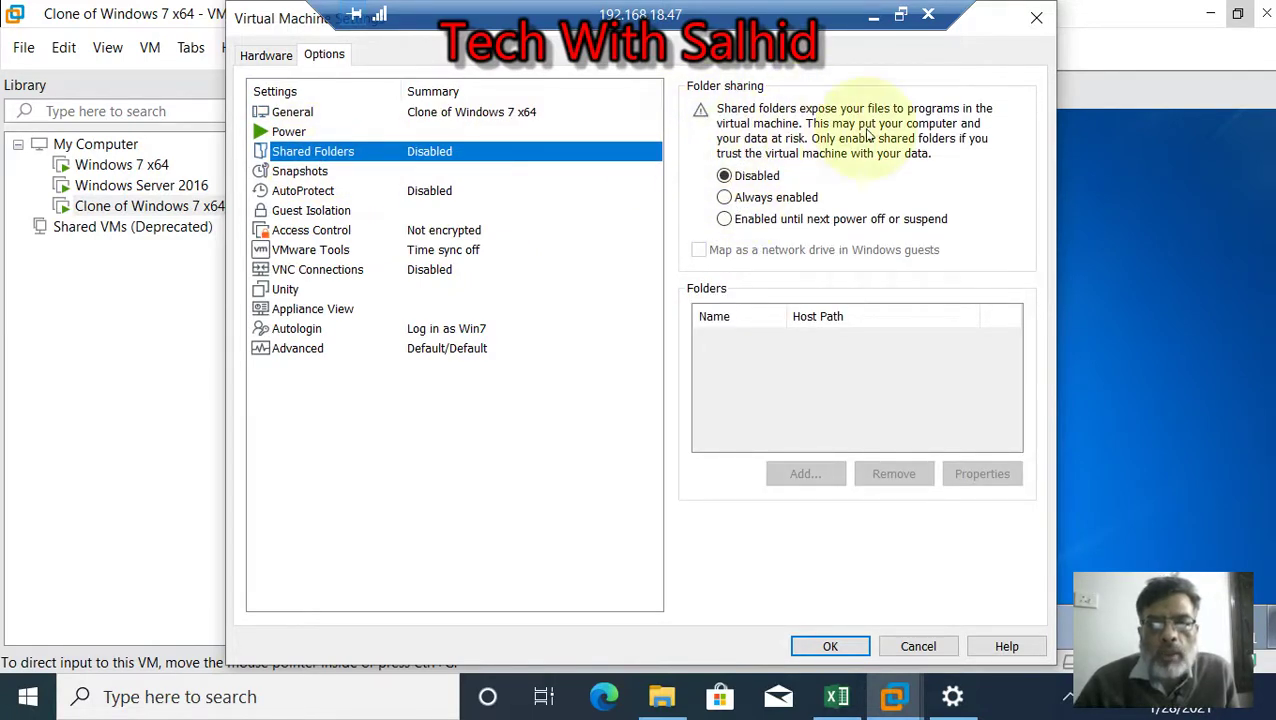
{"action": "left_click", "coordinate": [726, 220]}
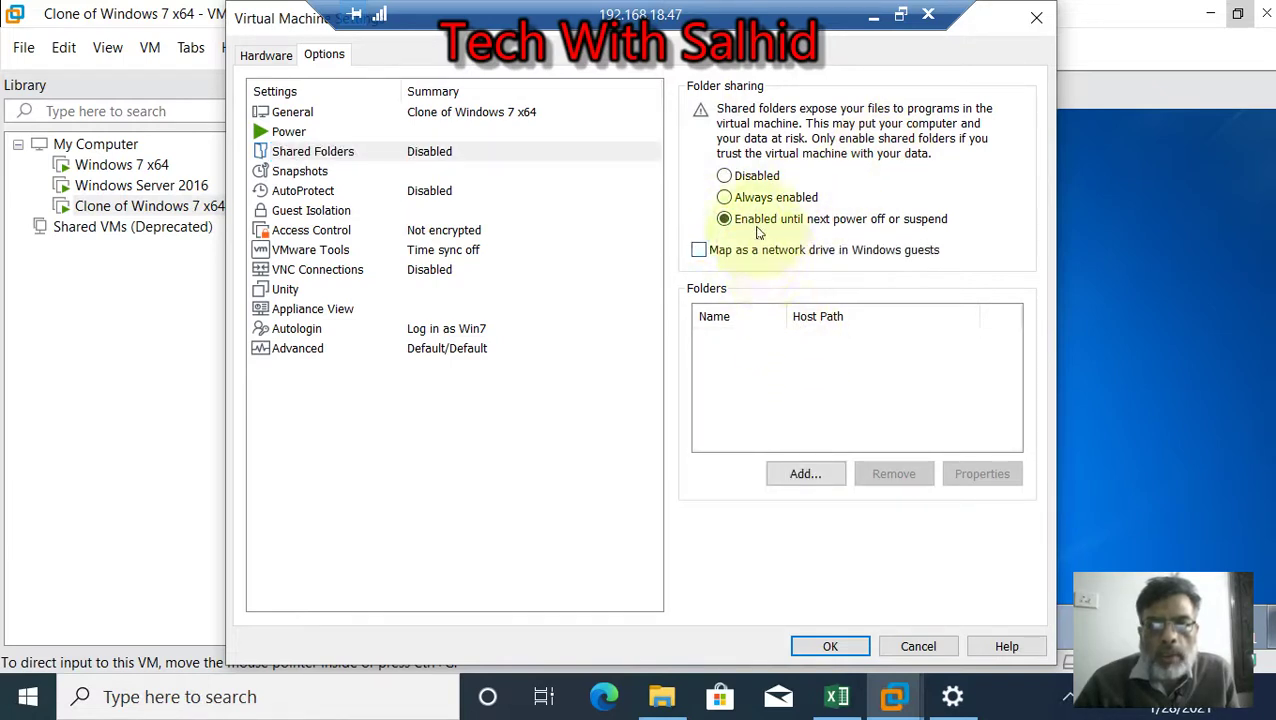
- Set folder sharing to Always enabled, share the host folder E:\Software as Software with the share enabled, and apply the settings
{"action": "left_click", "coordinate": [810, 468]}
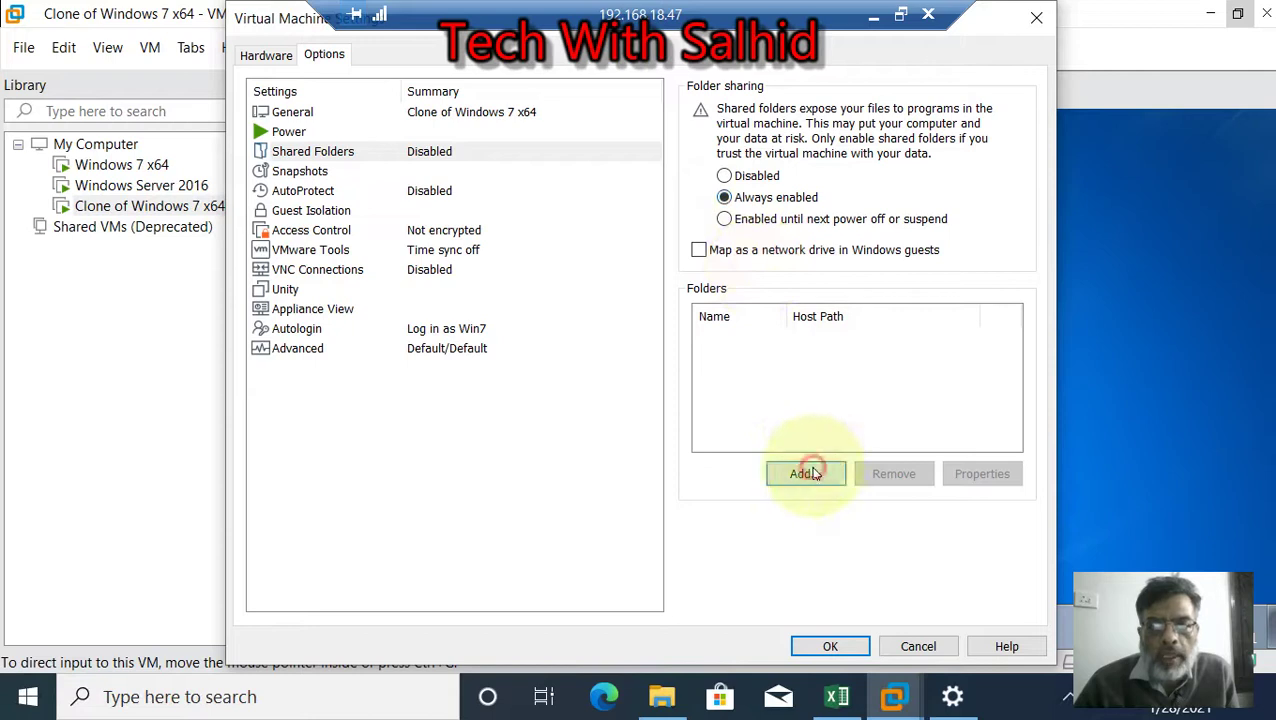
{"action": "left_click", "coordinate": [742, 532]}
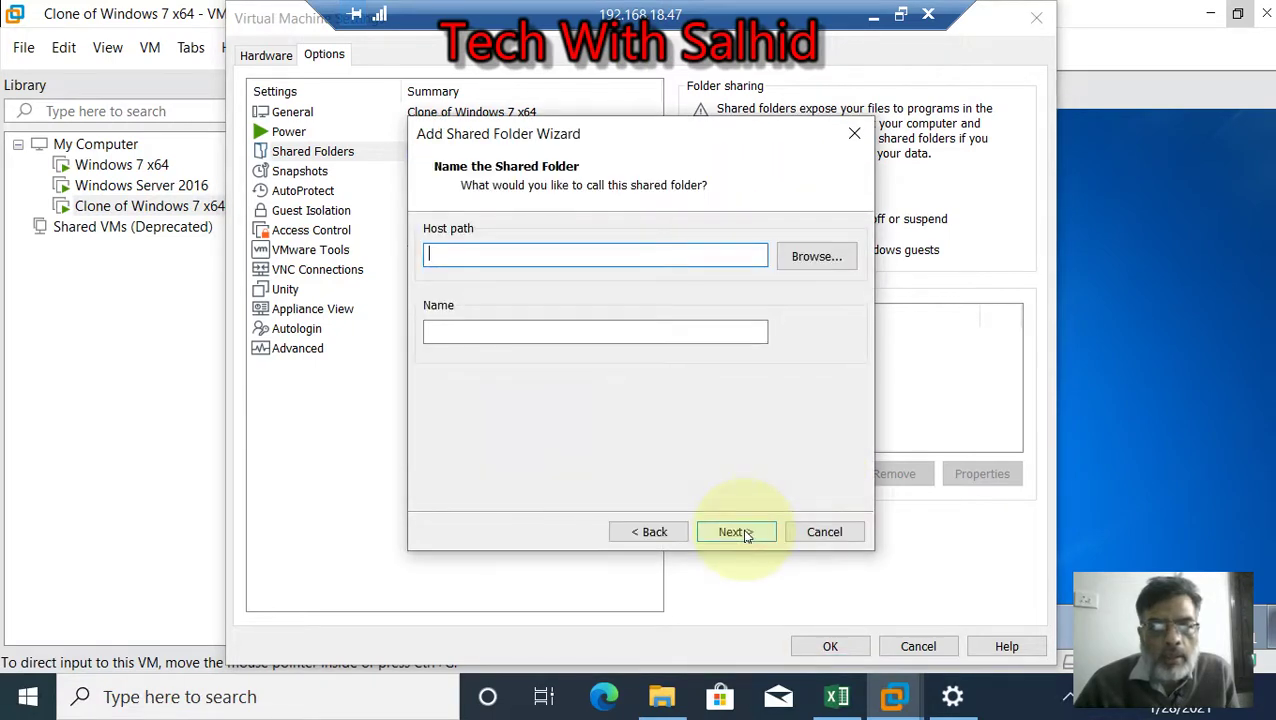
{"action": "left_click", "coordinate": [813, 260]}
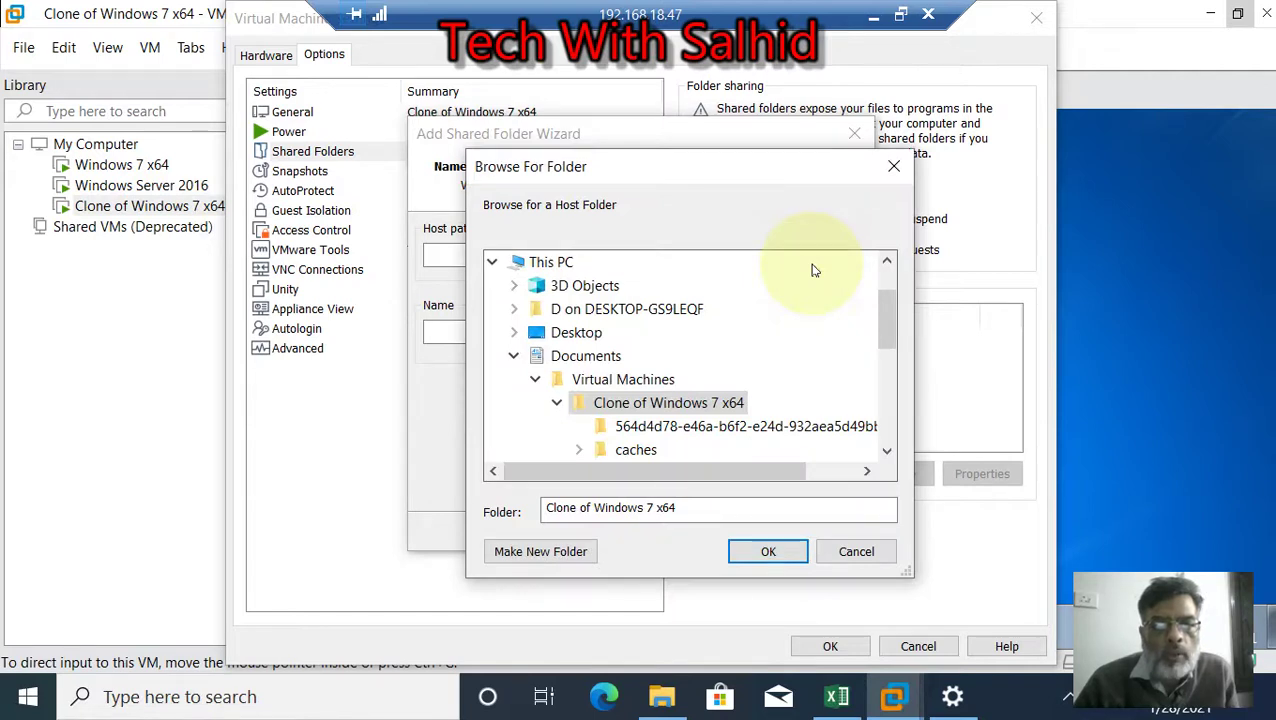
{"action": "left_click_drag", "start_coordinate": [884, 325], "coordinate": [890, 420]}
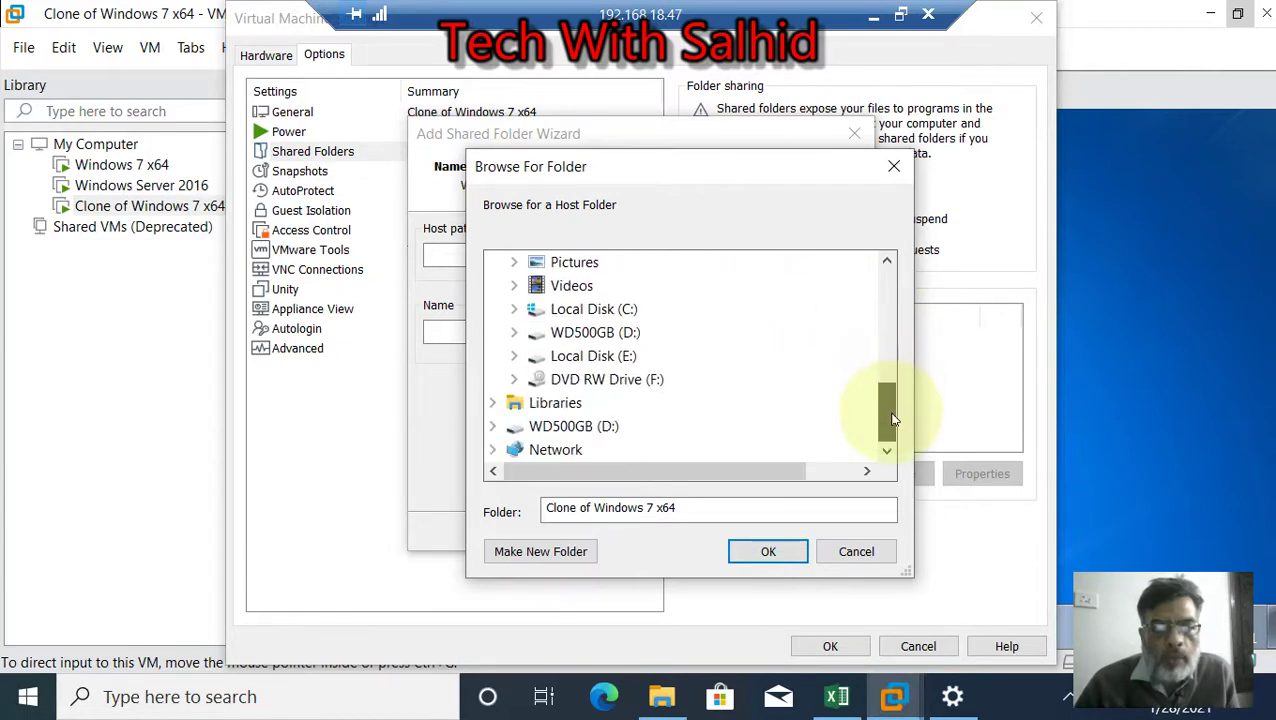
{"action": "left_click", "coordinate": [514, 359]}
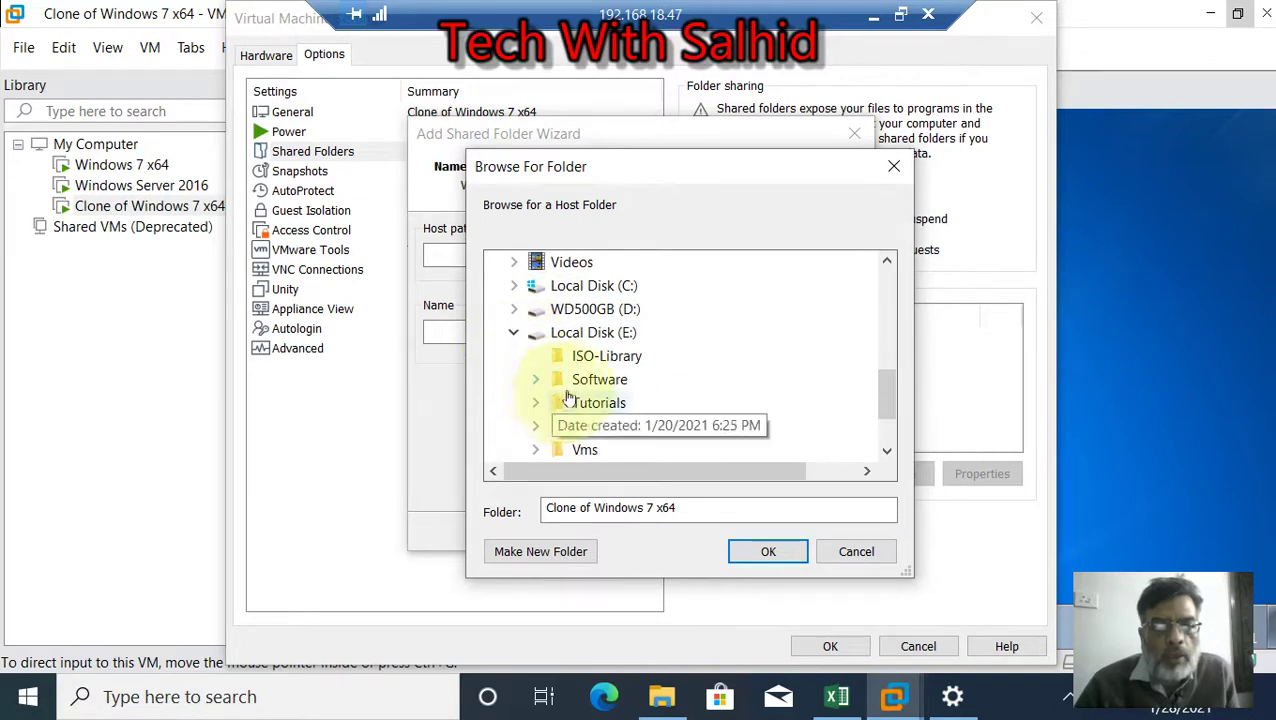
{"action": "left_click", "coordinate": [600, 379]}
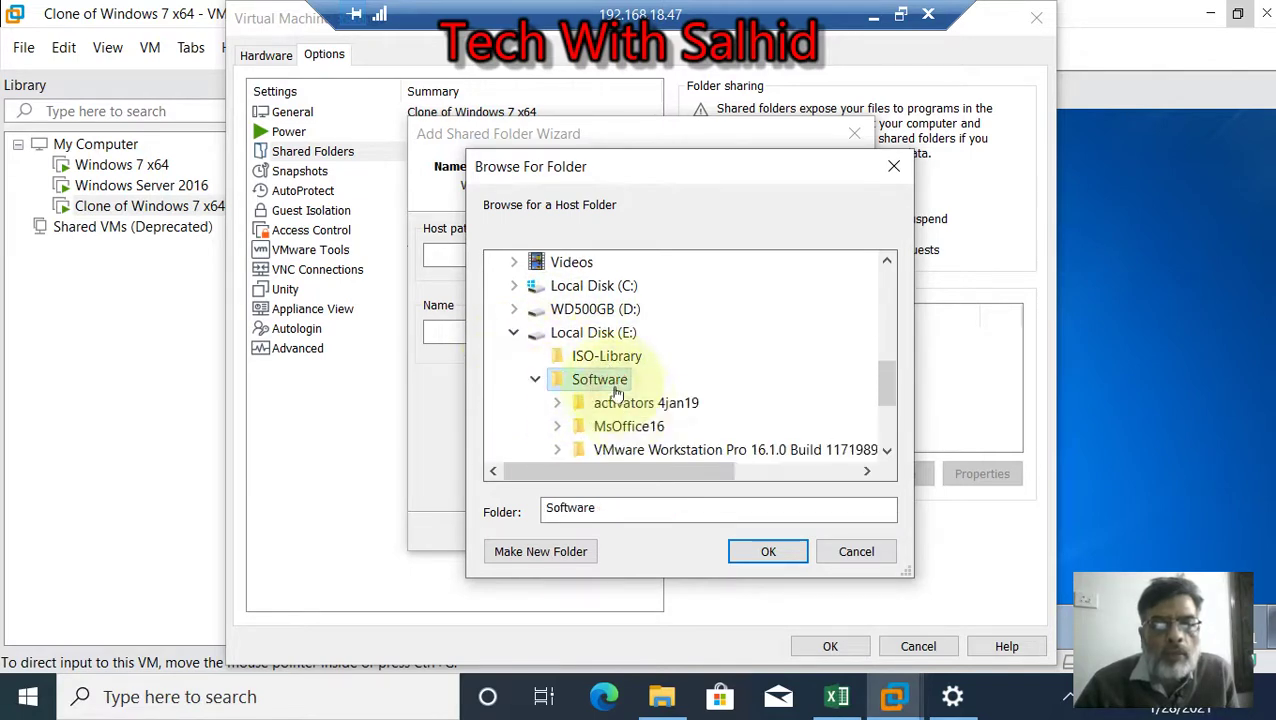
{"action": "left_click", "coordinate": [768, 553]}
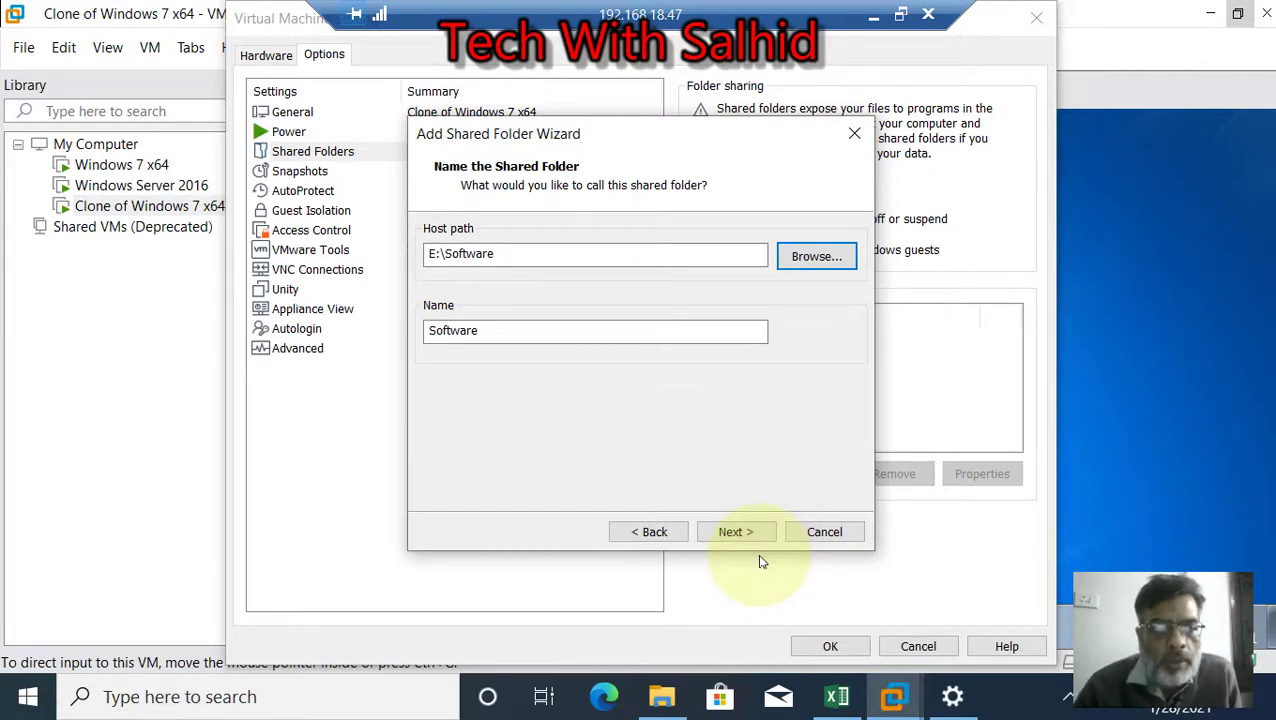
{"action": "left_click", "coordinate": [735, 531]}
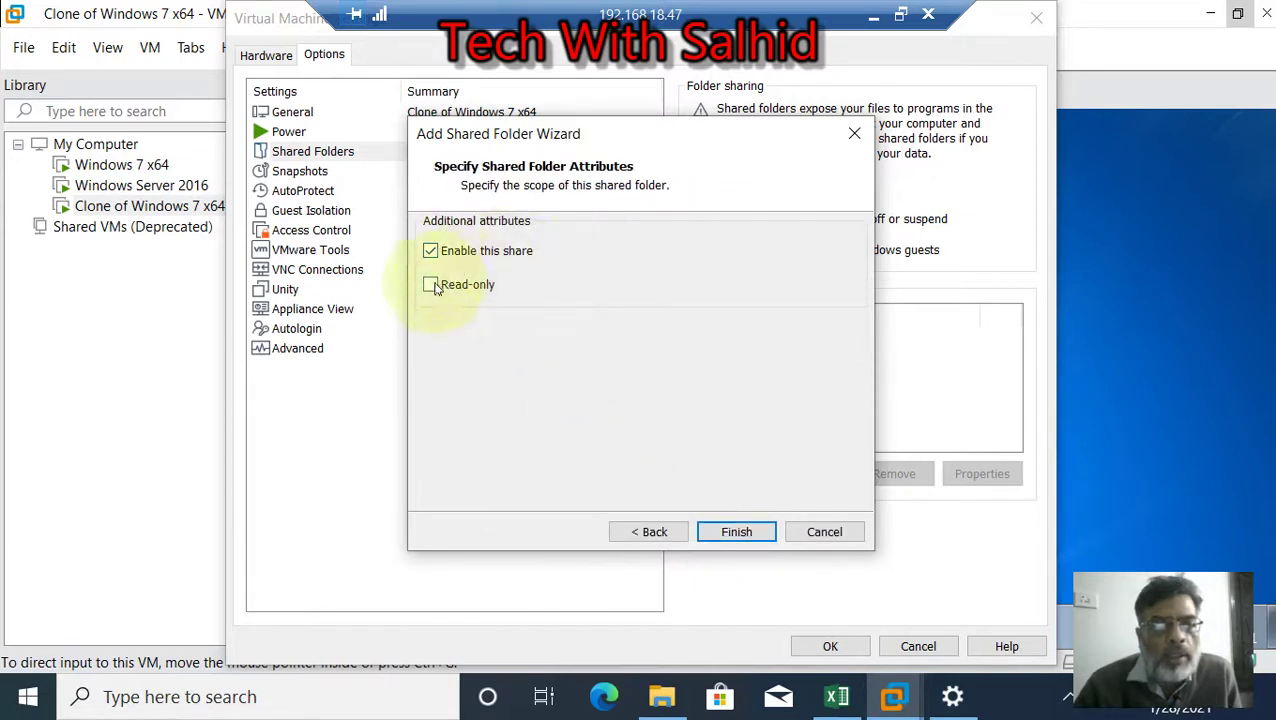
{"action": "left_click", "coordinate": [727, 531]}
{"action": "left_click", "coordinate": [820, 646]}
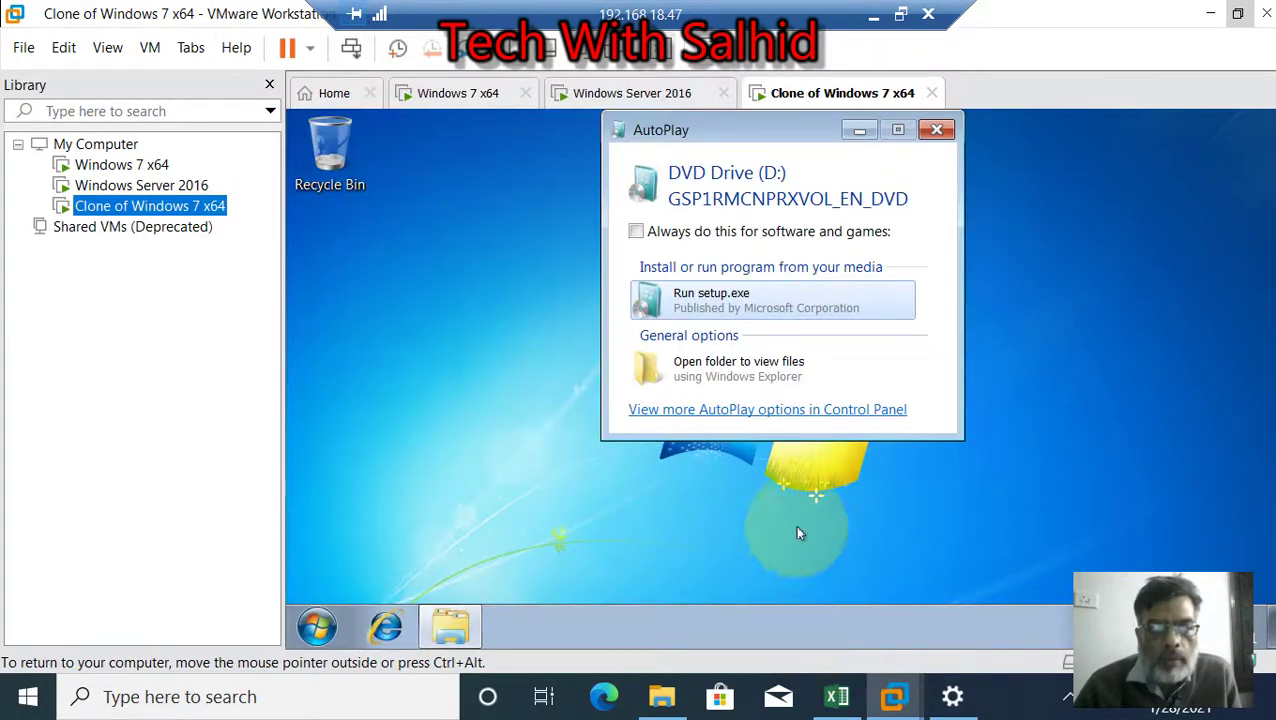
- Close the guest's AutoPlay window and check a refreshed Windows Explorer window for the shared folder, closing it when done
{"action": "left_click", "coordinate": [935, 131]}
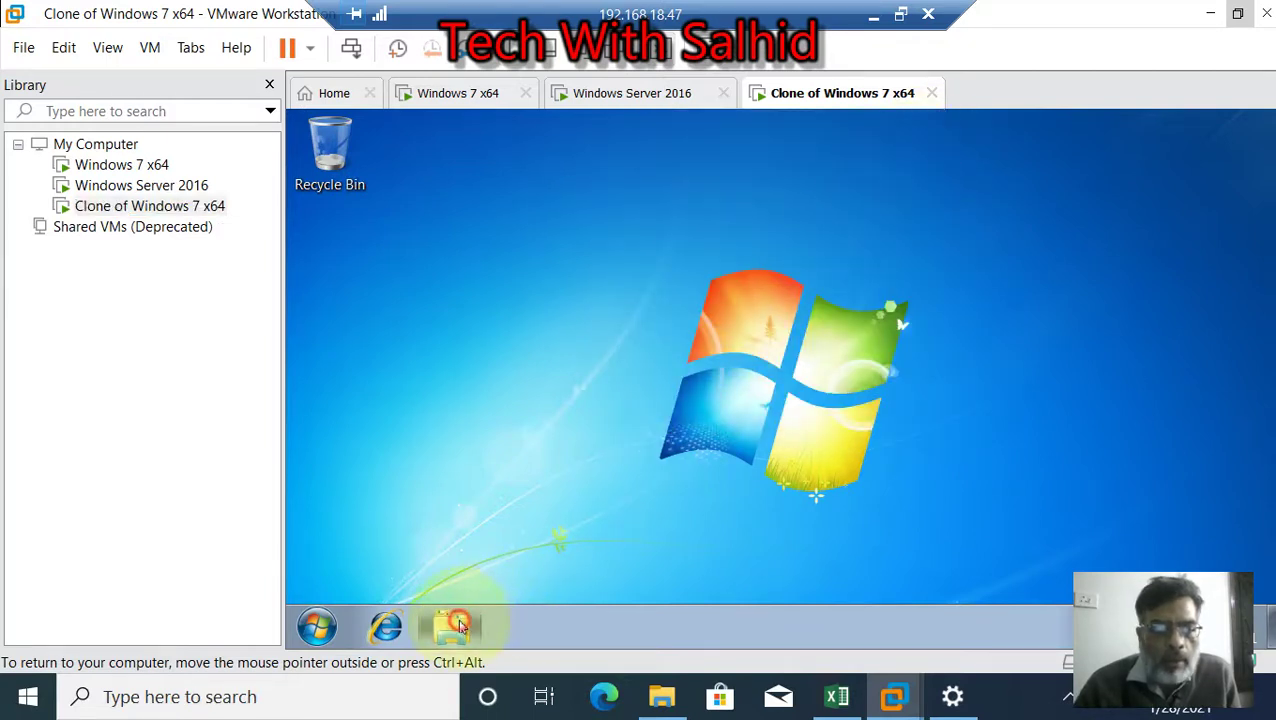
{"action": "left_click", "coordinate": [458, 625]}
{"action": "left_click_drag", "start_coordinate": [503, 372], "coordinate": [513, 480]}
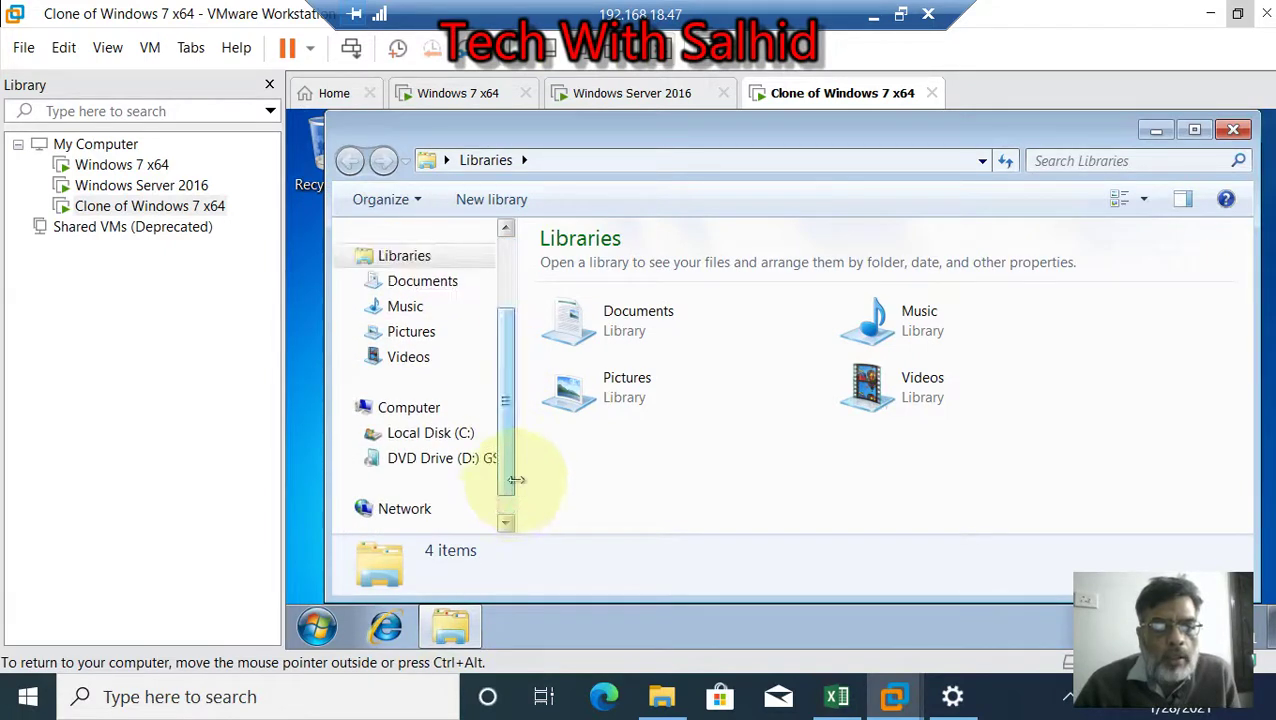
{"action": "right_click", "coordinate": [643, 470]}
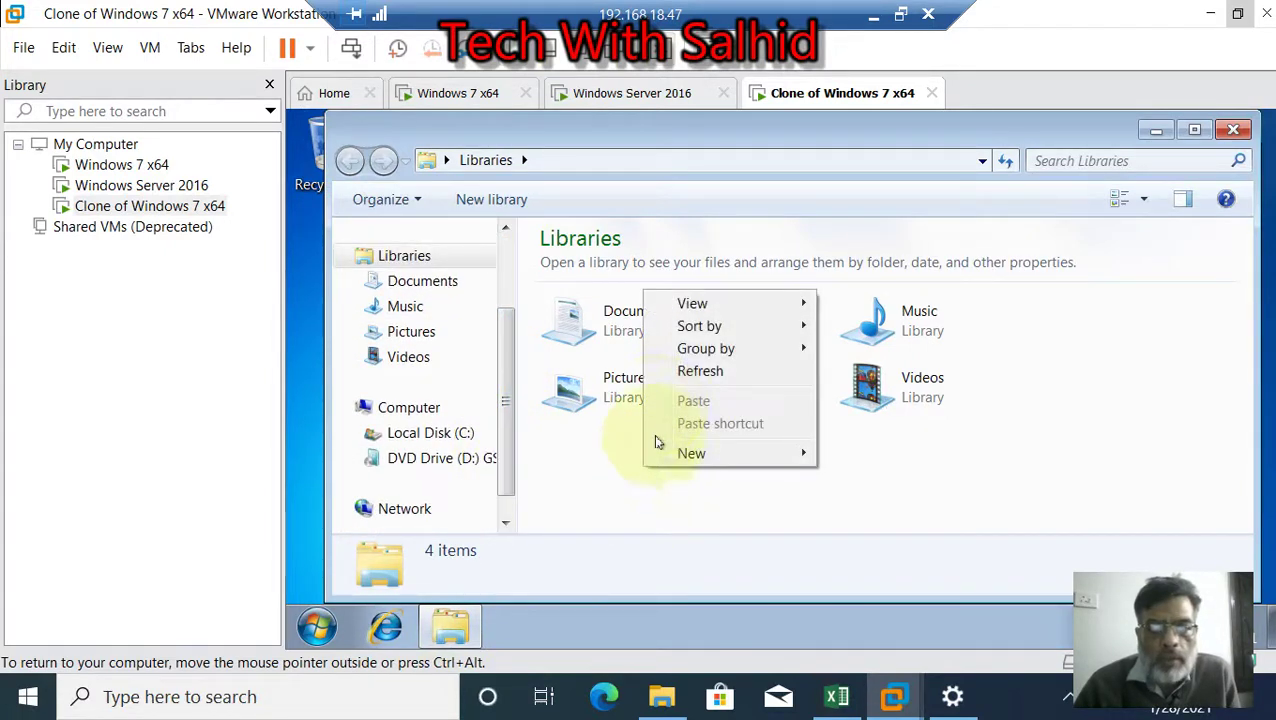
{"action": "left_click", "coordinate": [680, 375]}
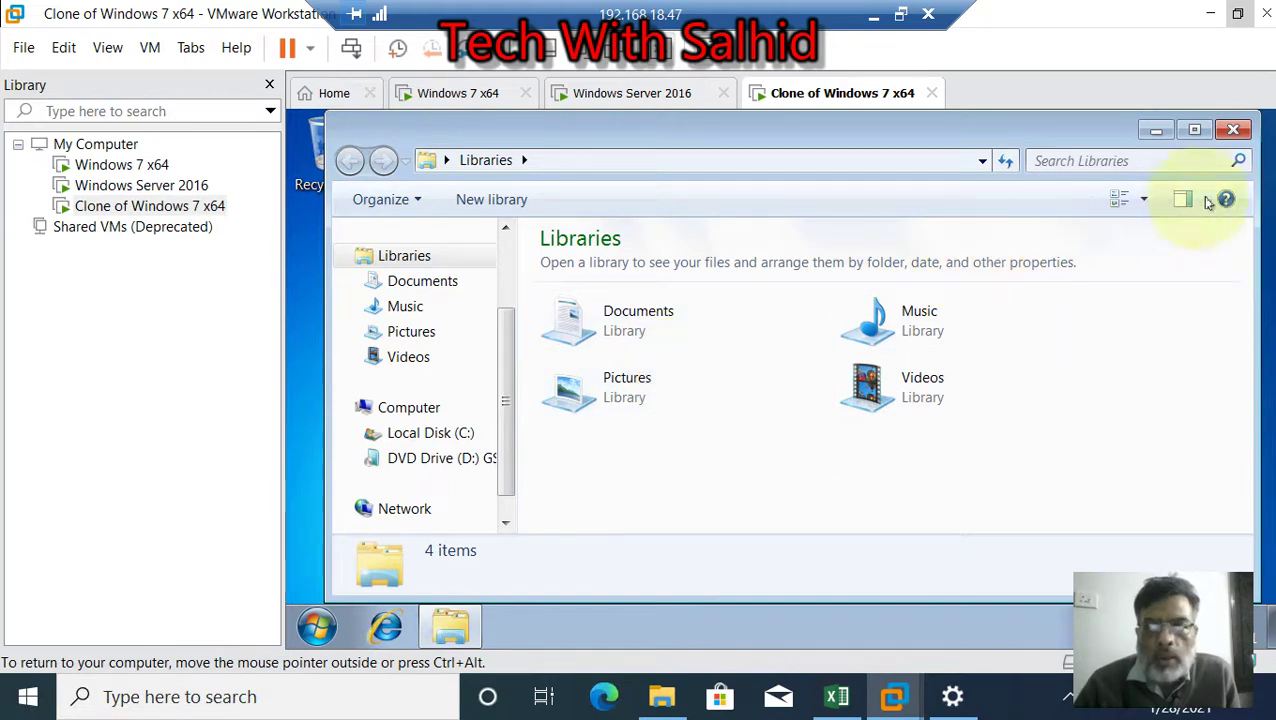
{"action": "left_click", "coordinate": [1233, 132]}
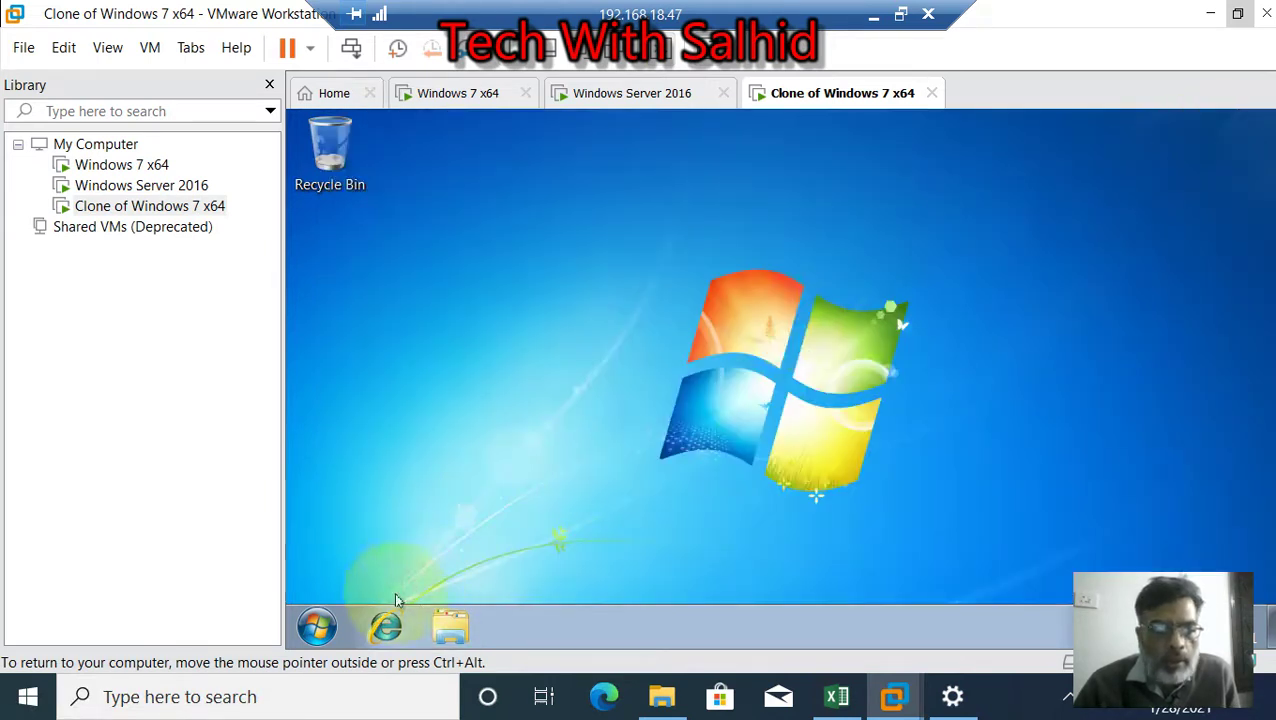
- Restart Windows inside the Clone of Windows 7 x64 guest
{"action": "left_click", "coordinate": [316, 627]}
{"action": "left_click", "coordinate": [689, 568]}
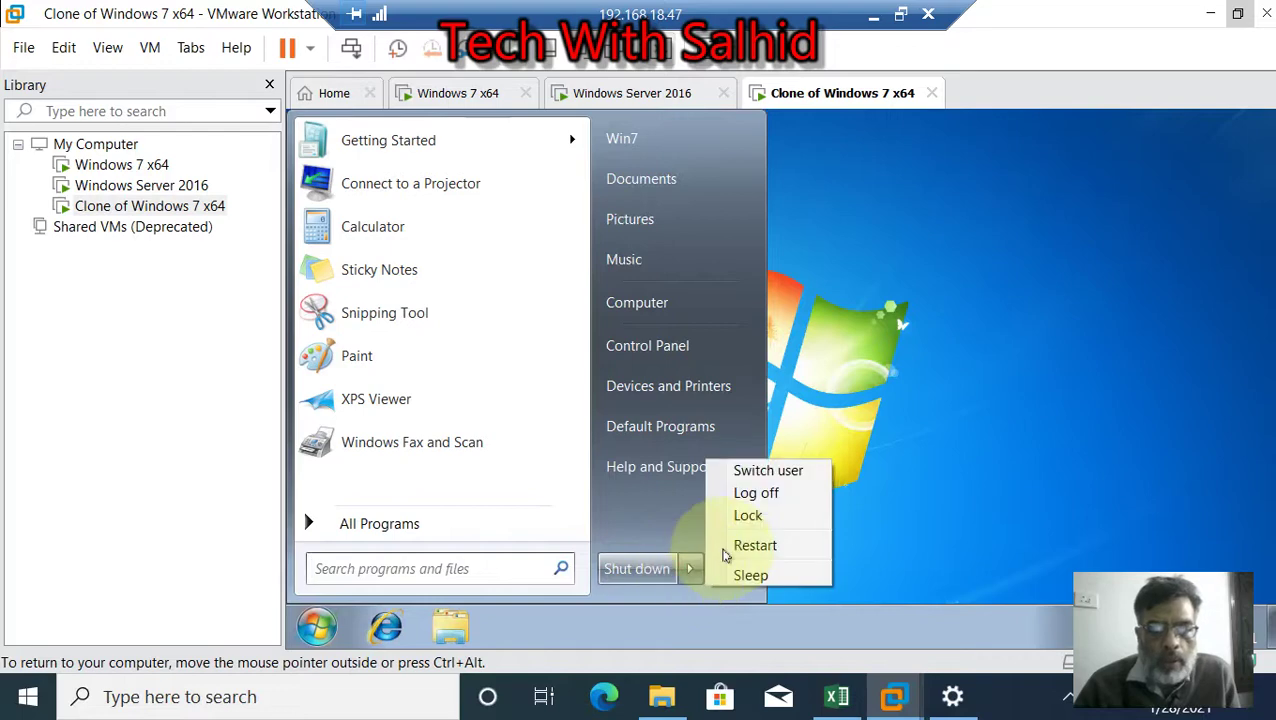
{"action": "left_click", "coordinate": [752, 546]}
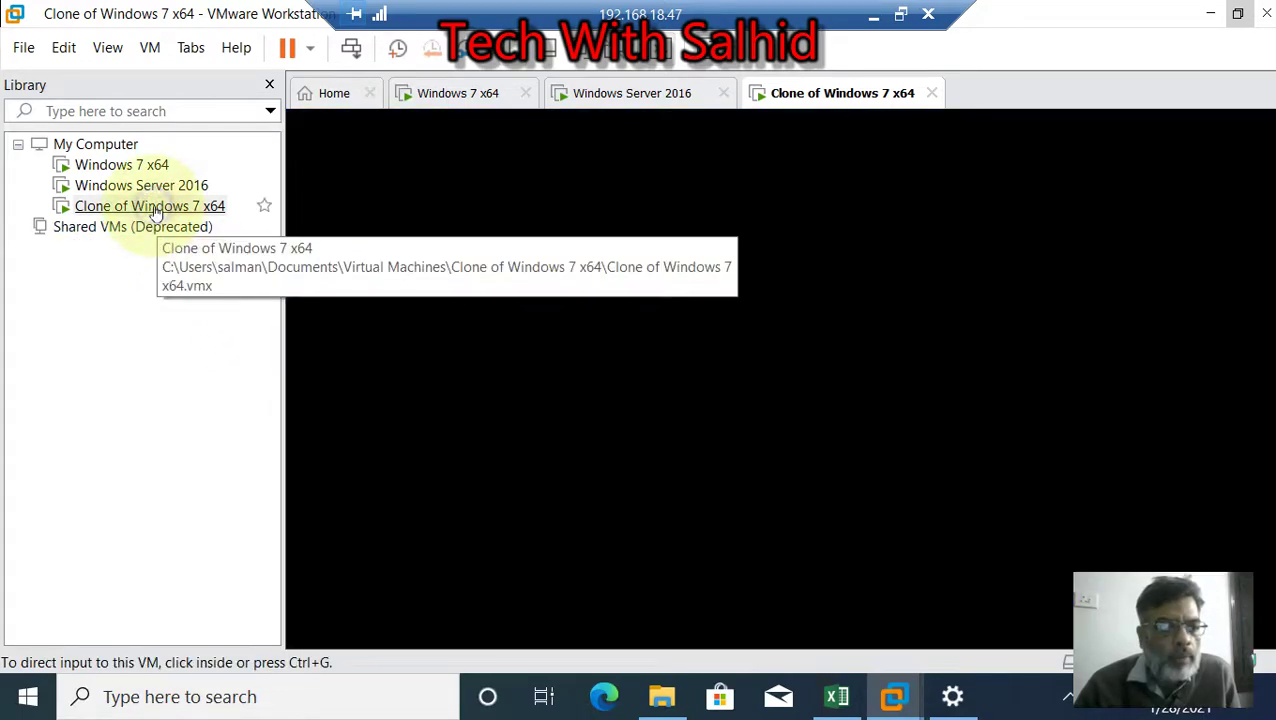
- Review the Shared Folders options in the settings of Clone of Windows 7 x64 while the guest restarts
{"action": "right_click", "coordinate": [155, 210]}
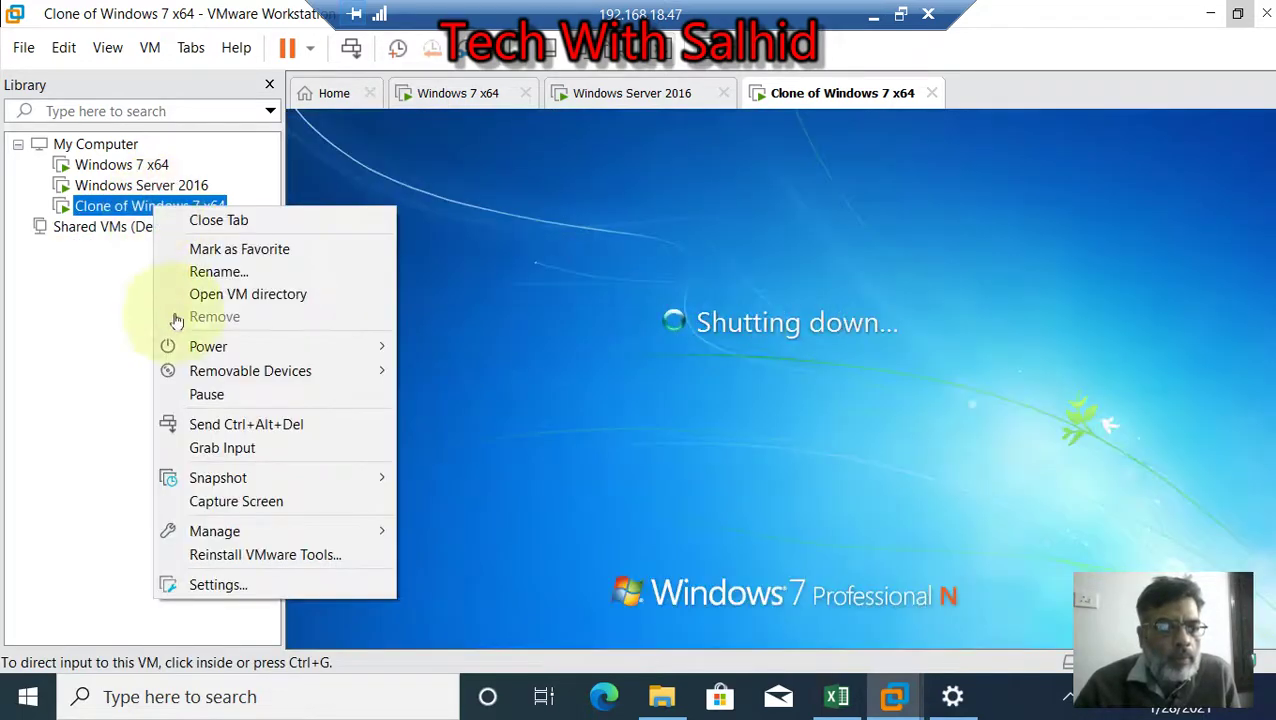
{"action": "left_click", "coordinate": [210, 585]}
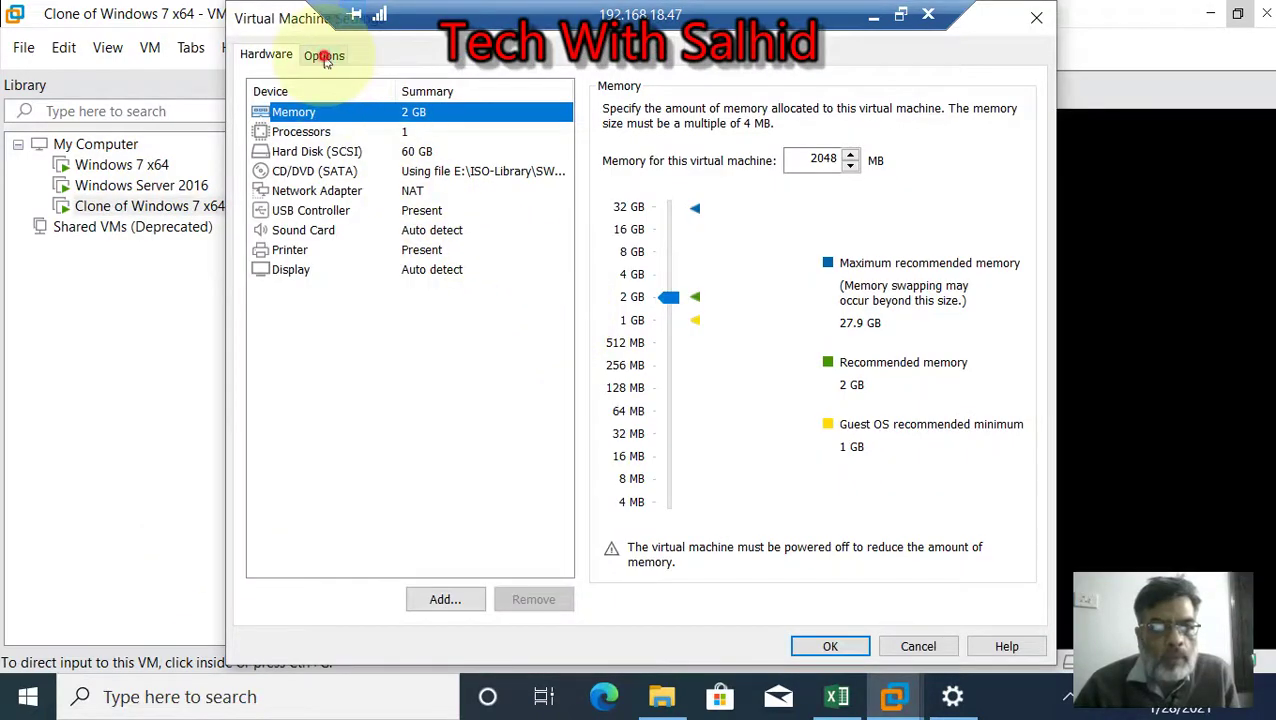
{"action": "left_click", "coordinate": [324, 55]}
{"action": "left_click", "coordinate": [315, 150]}
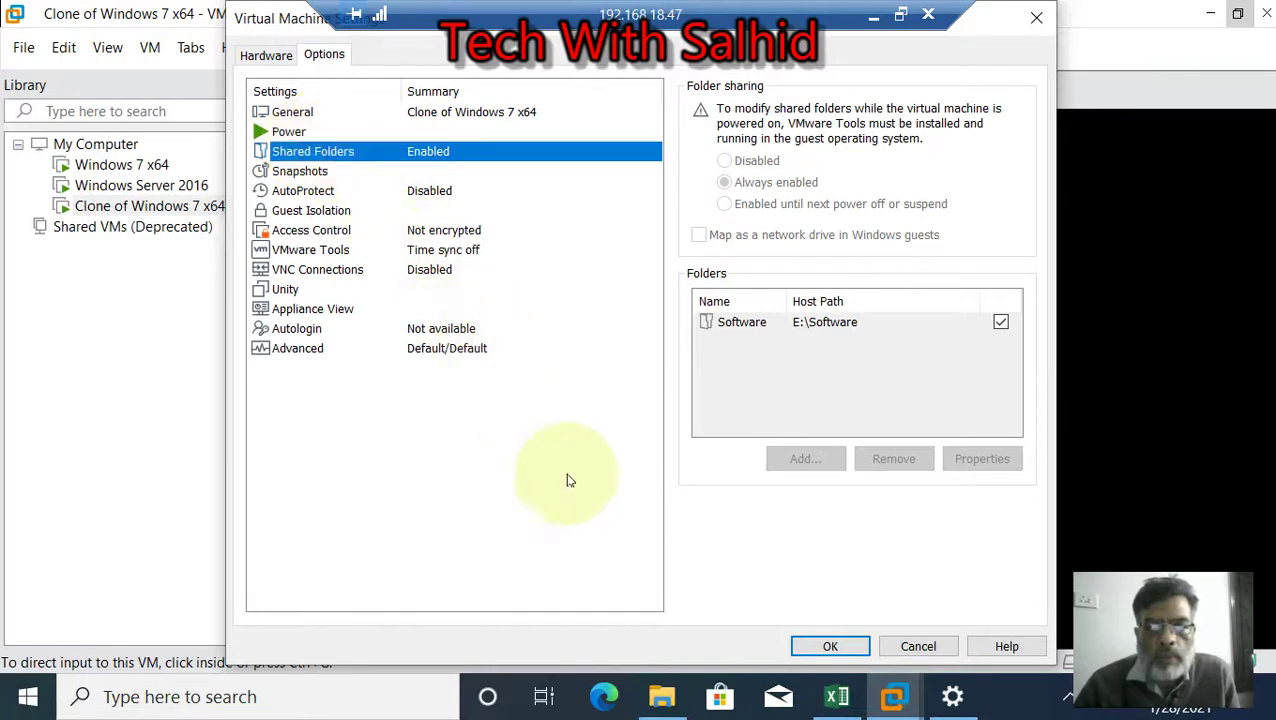
{"action": "left_click", "coordinate": [830, 646]}
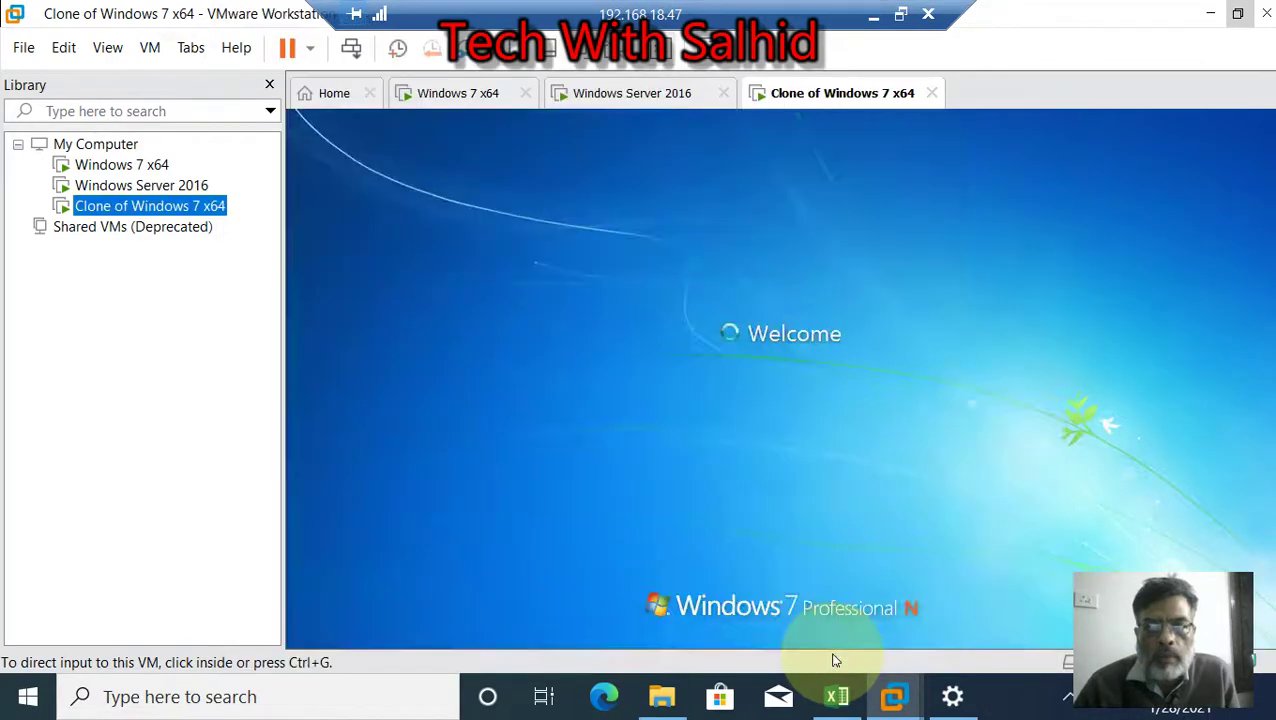
- Look through the drives in the restarted guest's Windows Explorer and view the contents of DVD Drive (D:)
{"action": "left_click", "coordinate": [538, 450]}
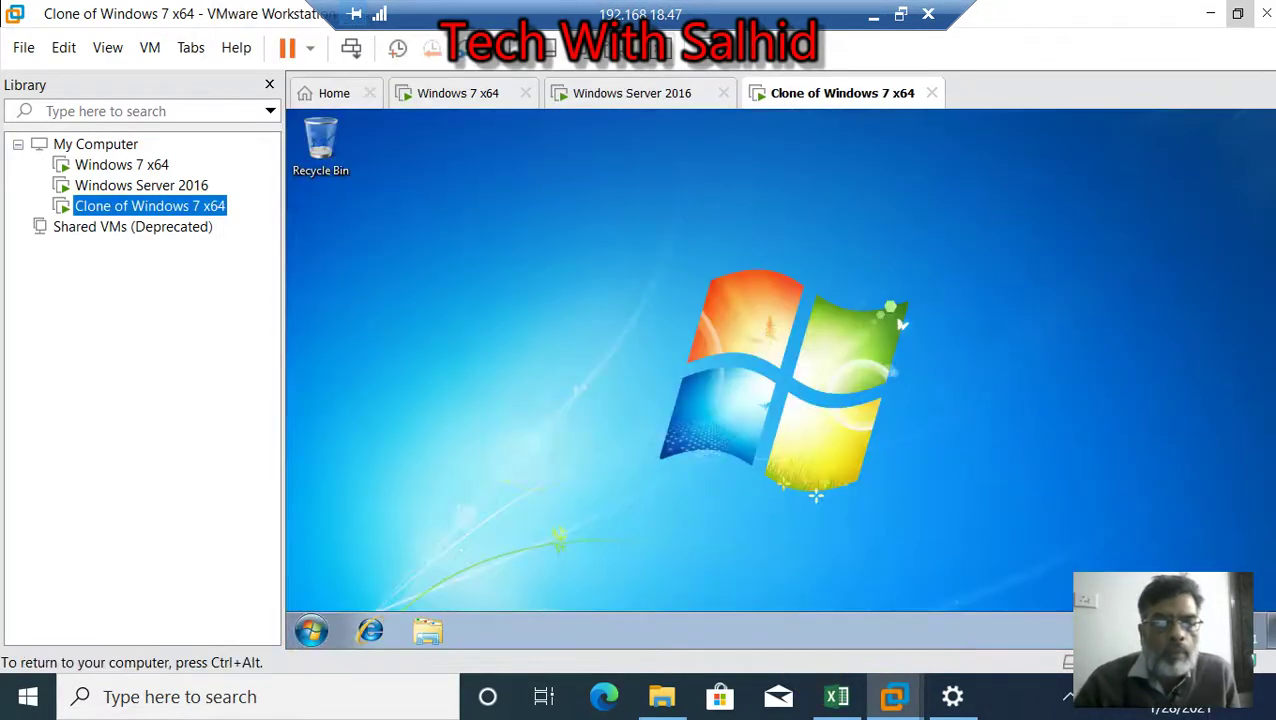
{"action": "left_click", "coordinate": [427, 630]}
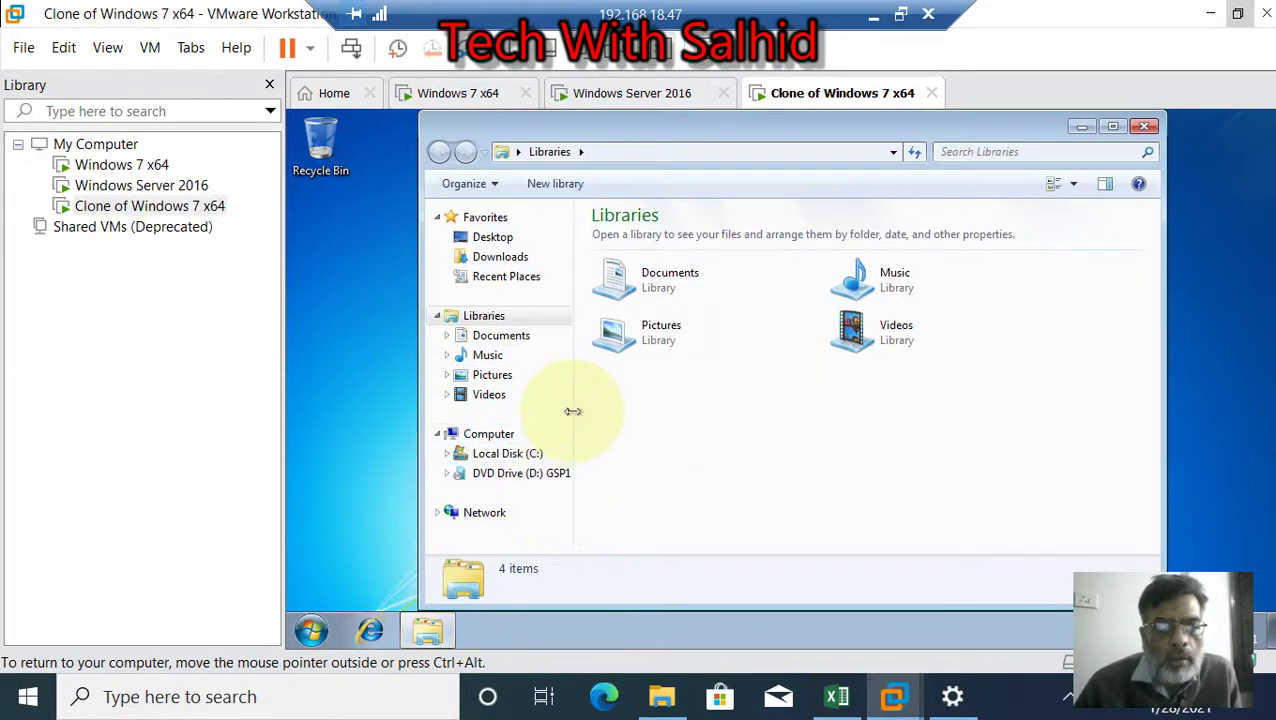
{"action": "left_click", "coordinate": [456, 475]}
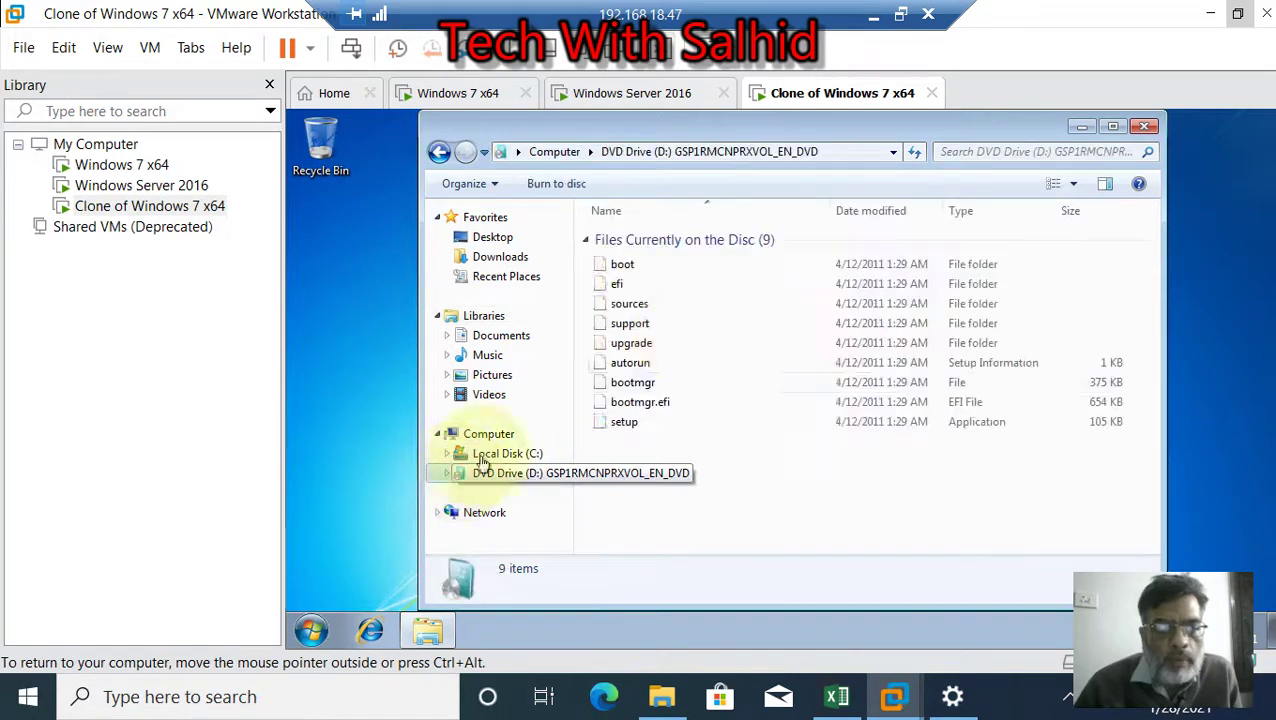
- In the clone's Shared Folders options, turn on mapping as a network drive in Windows guests
{"action": "right_click", "coordinate": [117, 208]}
{"action": "left_click", "coordinate": [178, 583]}
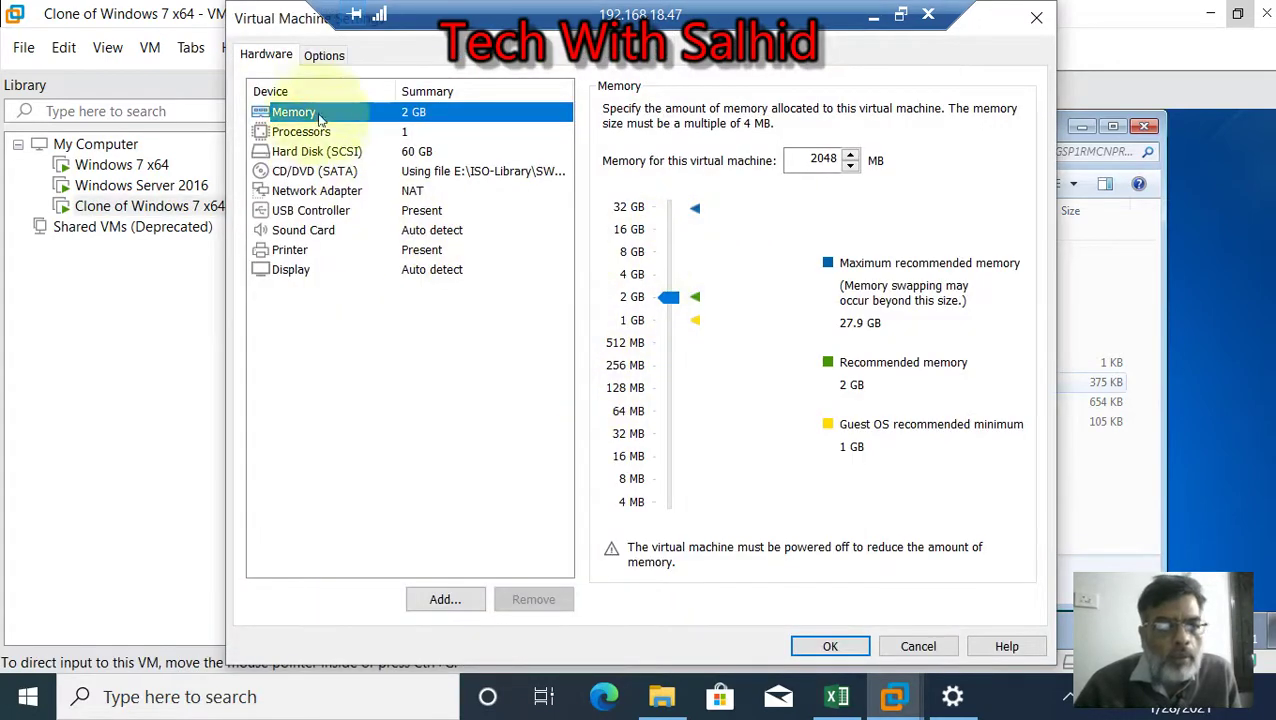
{"action": "left_click", "coordinate": [322, 54]}
{"action": "left_click", "coordinate": [315, 151]}
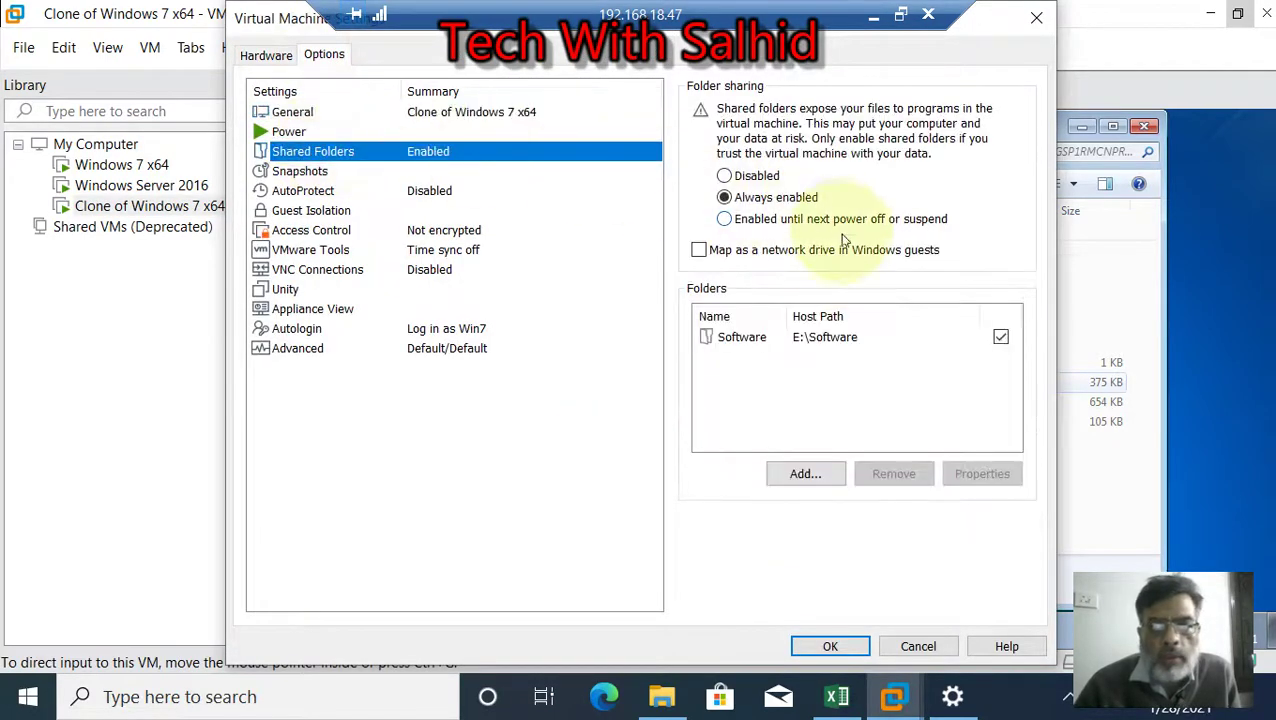
{"action": "left_click", "coordinate": [699, 250]}
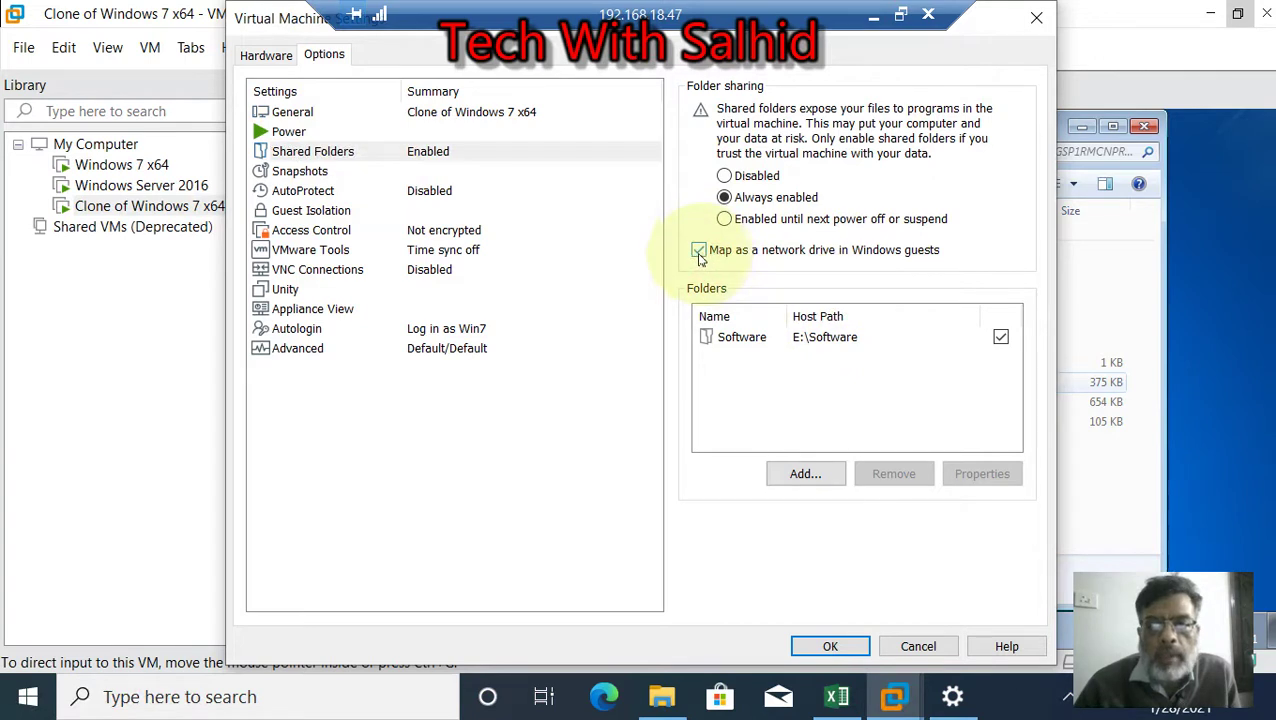
{"action": "left_click", "coordinate": [810, 478]}
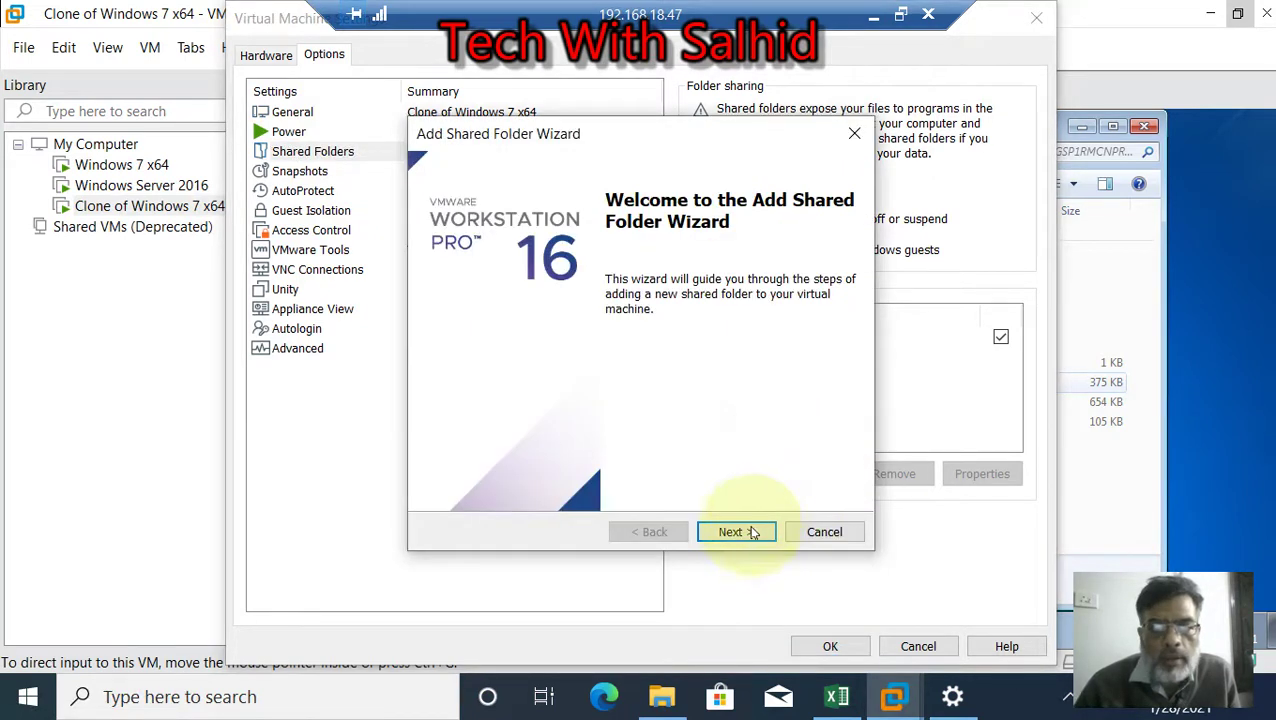
{"action": "left_click", "coordinate": [748, 532]}
{"action": "left_click", "coordinate": [820, 531]}
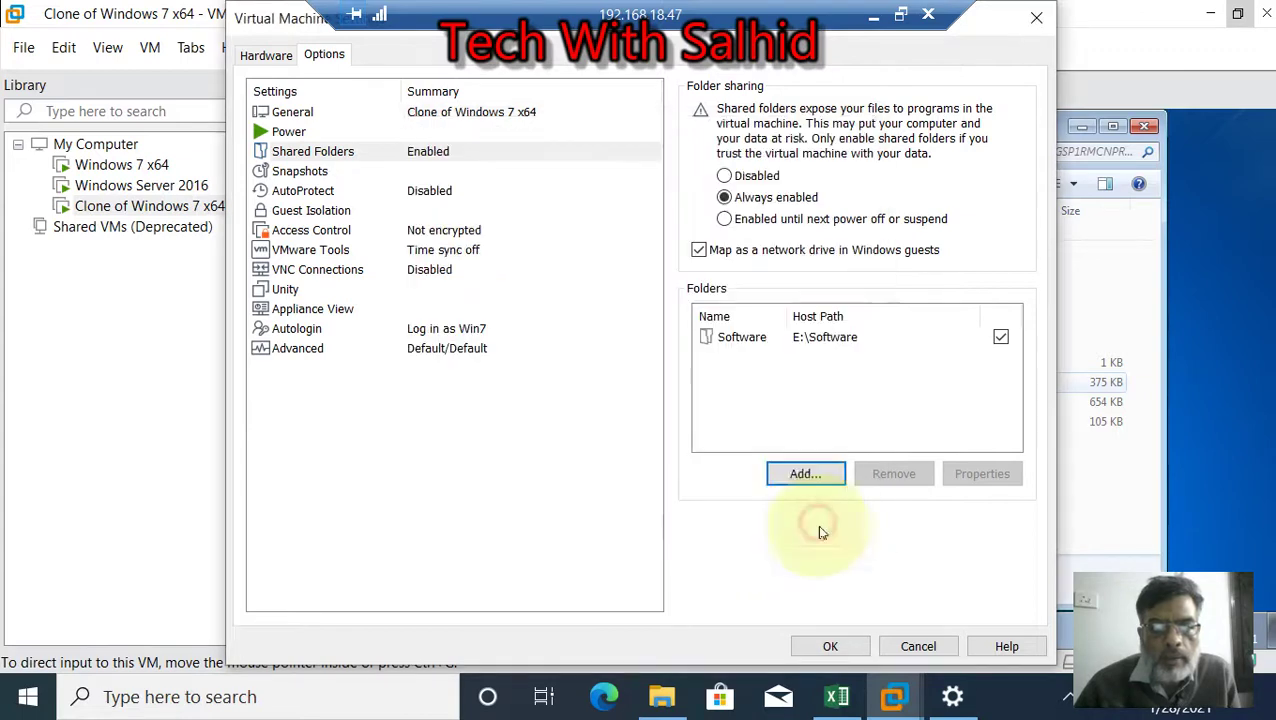
- Switch the network drive mapping off and back on, and apply the clone's settings
{"action": "left_click", "coordinate": [699, 250]}
{"action": "left_click", "coordinate": [699, 250]}
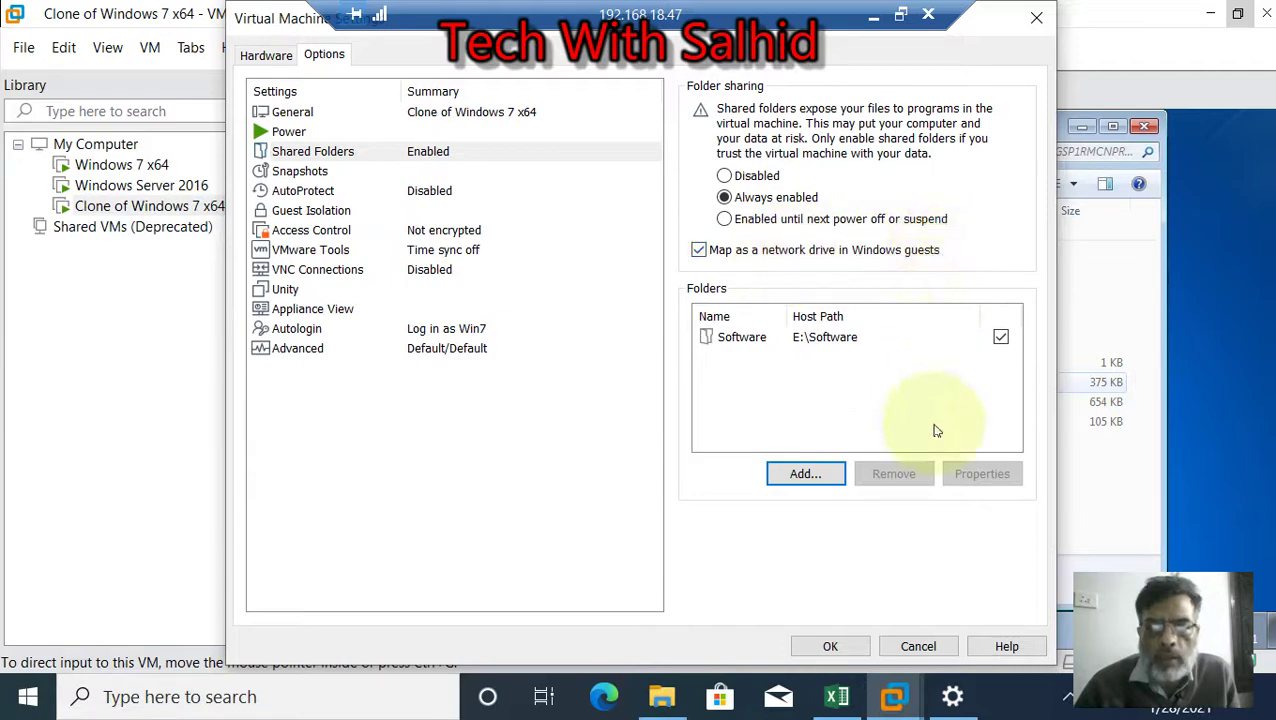
{"action": "left_click", "coordinate": [853, 650]}
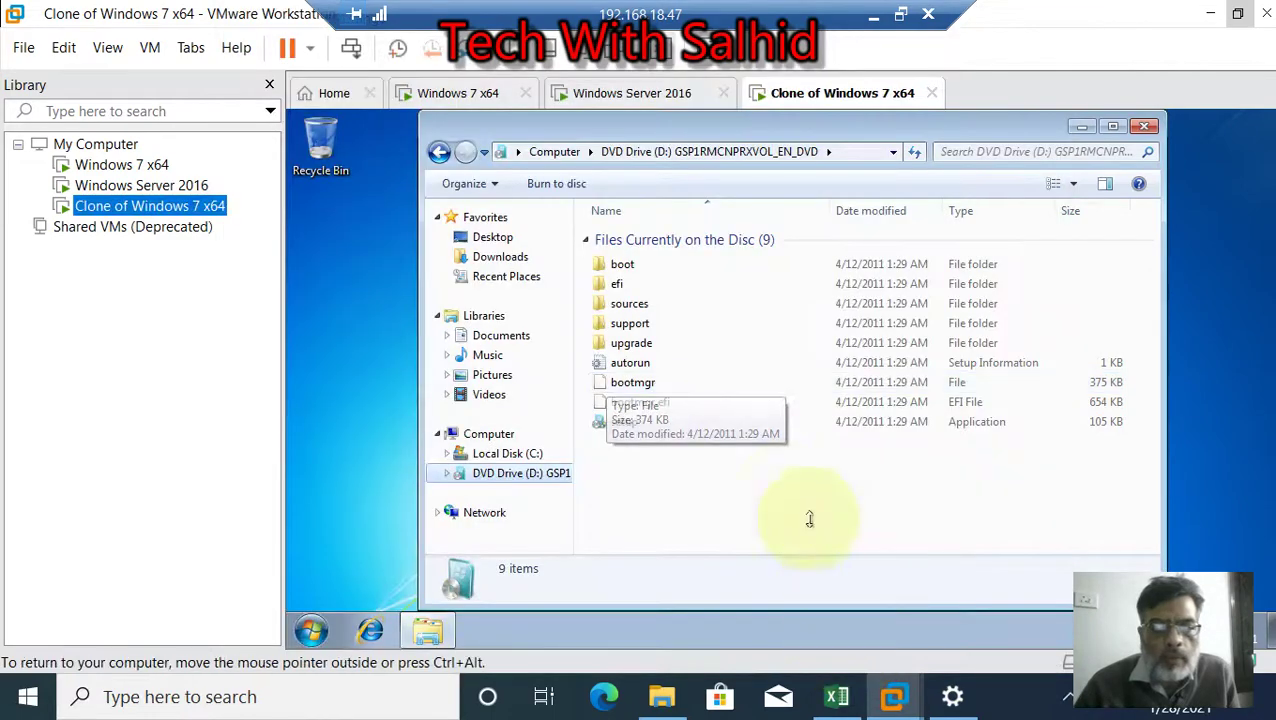
- Minimize and restore the guest's Explorer window, refresh it to check for the mapped network drive, and close it
{"action": "left_click", "coordinate": [1082, 127]}
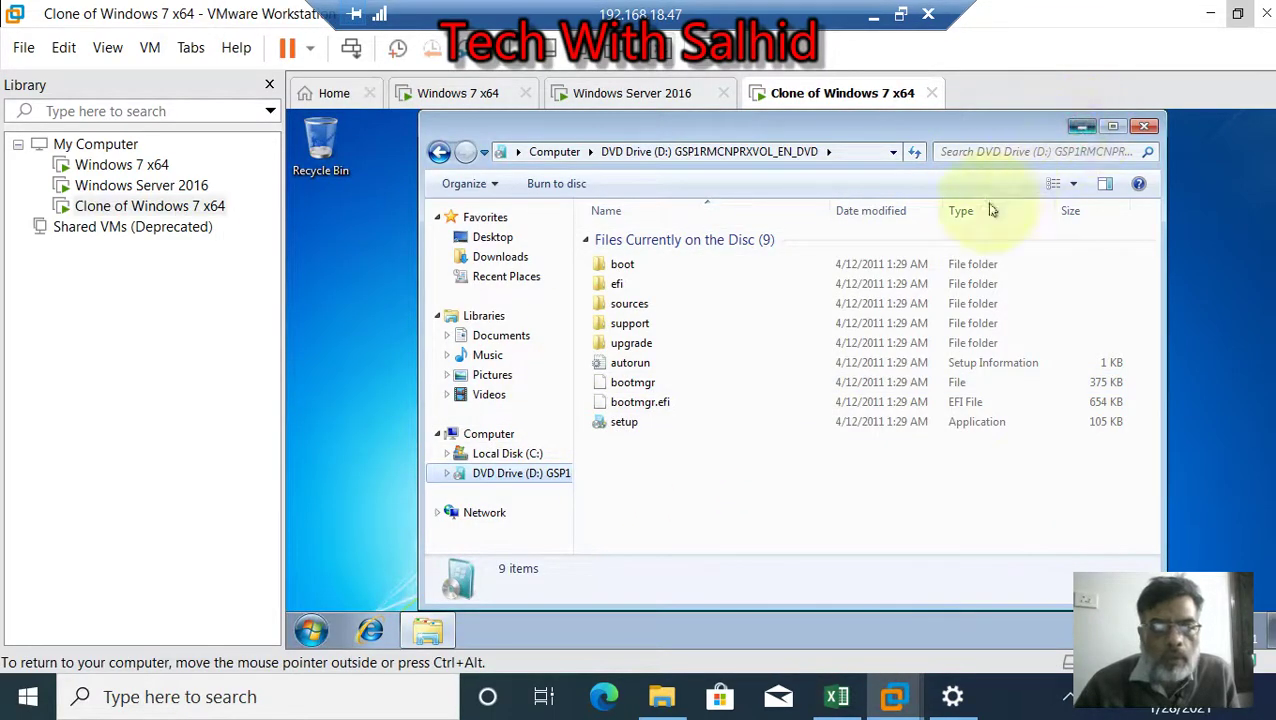
{"action": "left_click", "coordinate": [427, 630]}
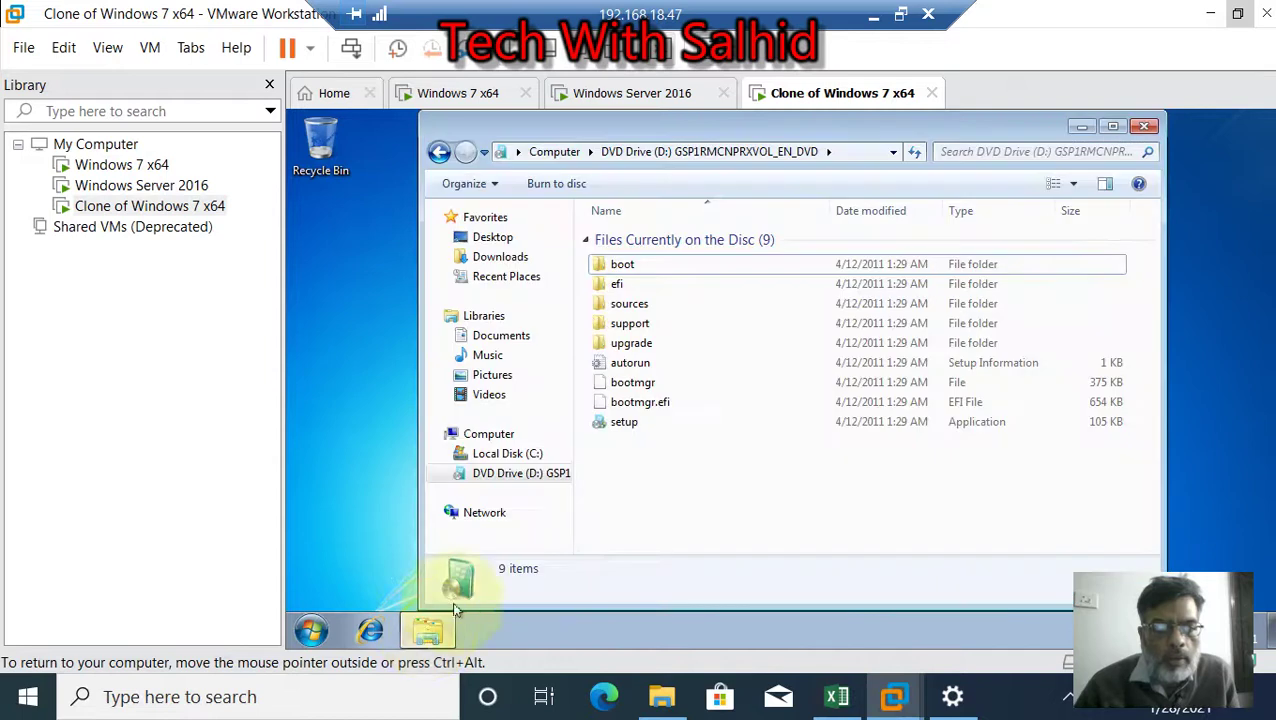
{"action": "right_click", "coordinate": [661, 485]}
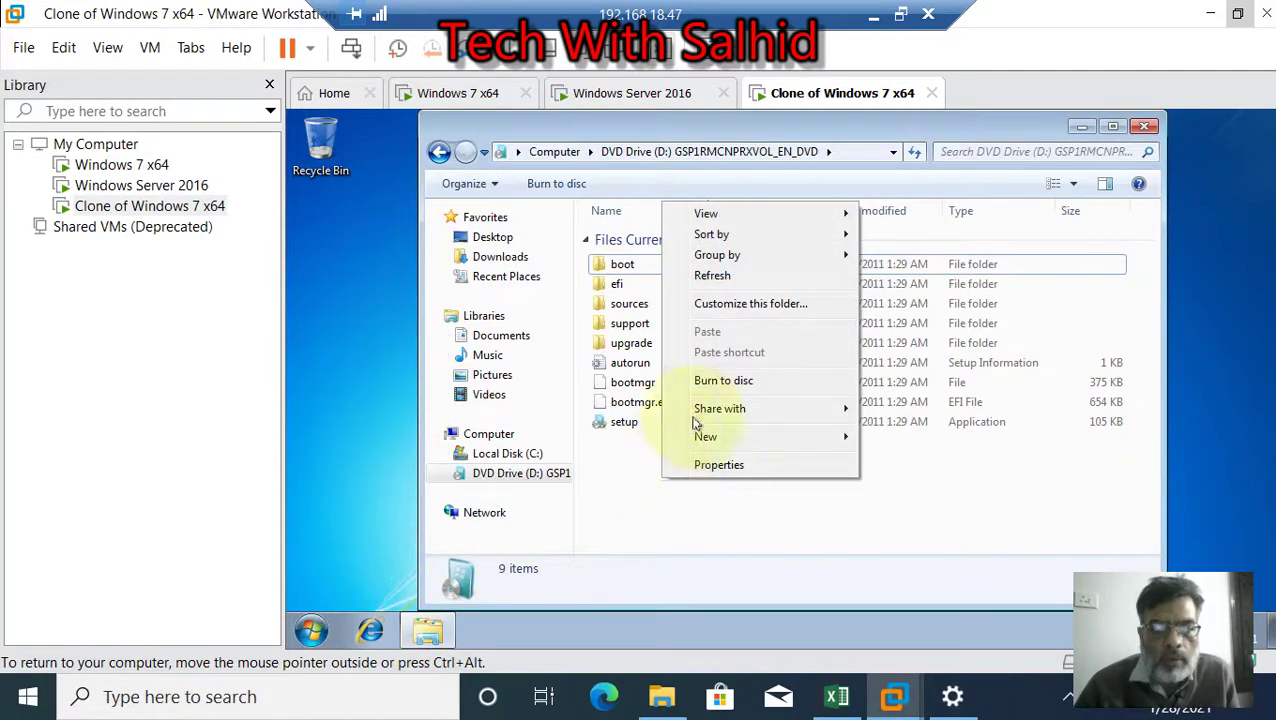
{"action": "left_click", "coordinate": [722, 275]}
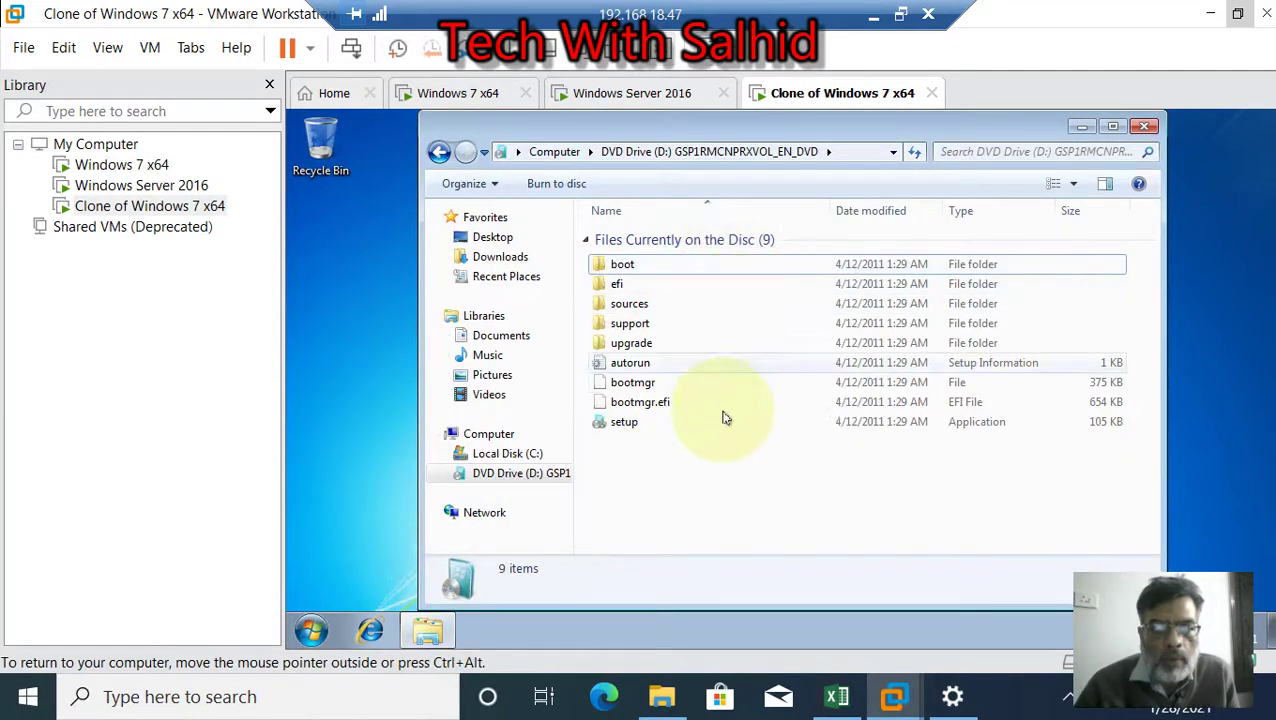
{"action": "left_click", "coordinate": [1144, 125]}
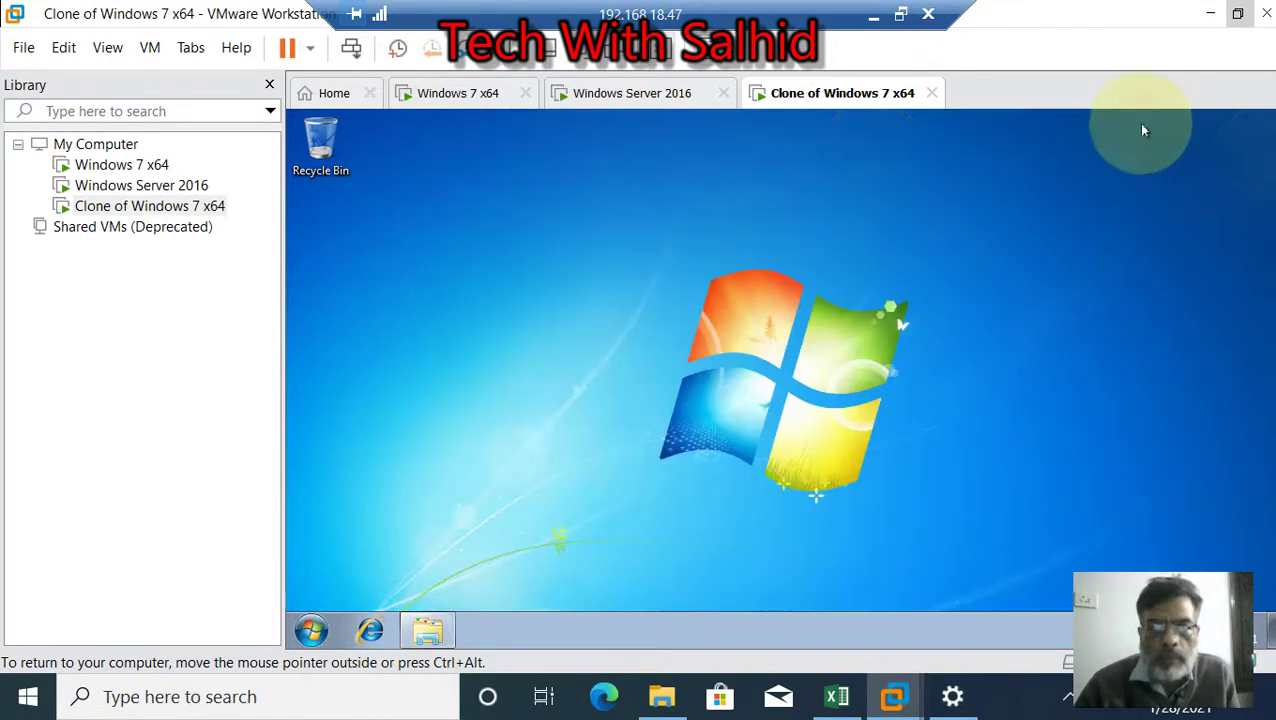
- Review the clone's Shared Folders options and the properties of its Software share, accepting the settings as they are
{"action": "right_click", "coordinate": [136, 216]}
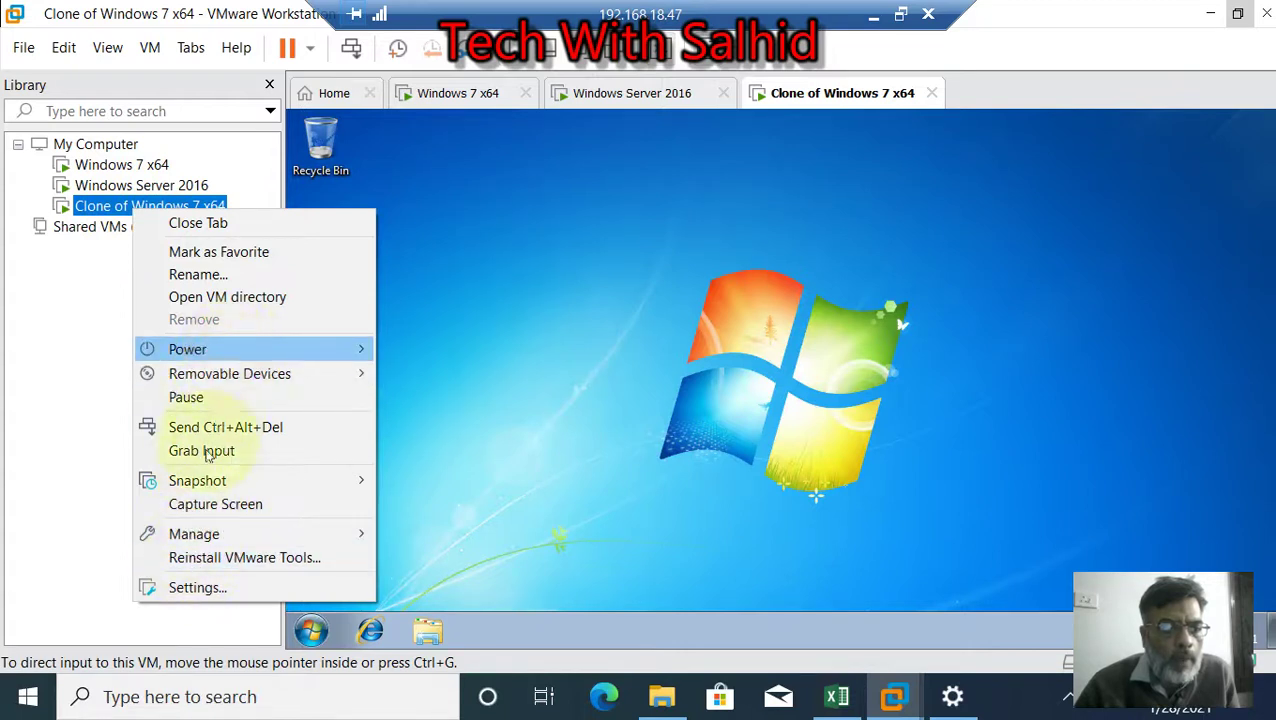
{"action": "left_click", "coordinate": [200, 588]}
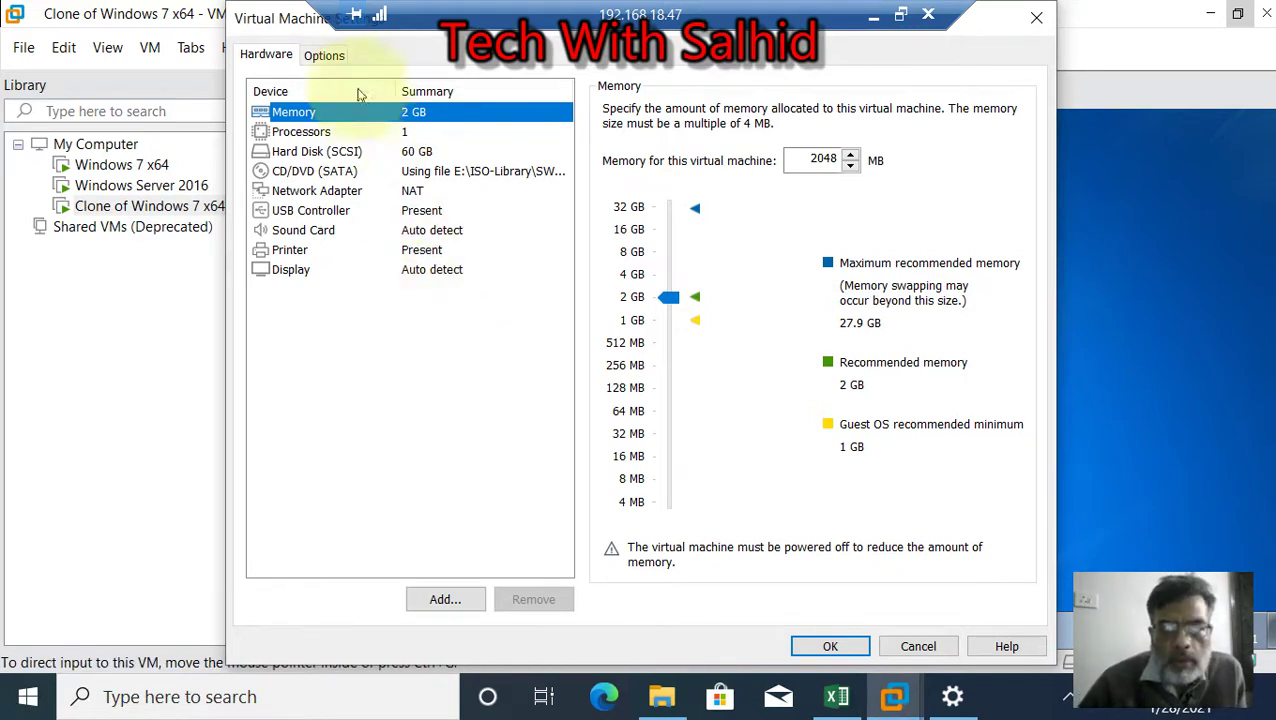
{"action": "left_click", "coordinate": [326, 56]}
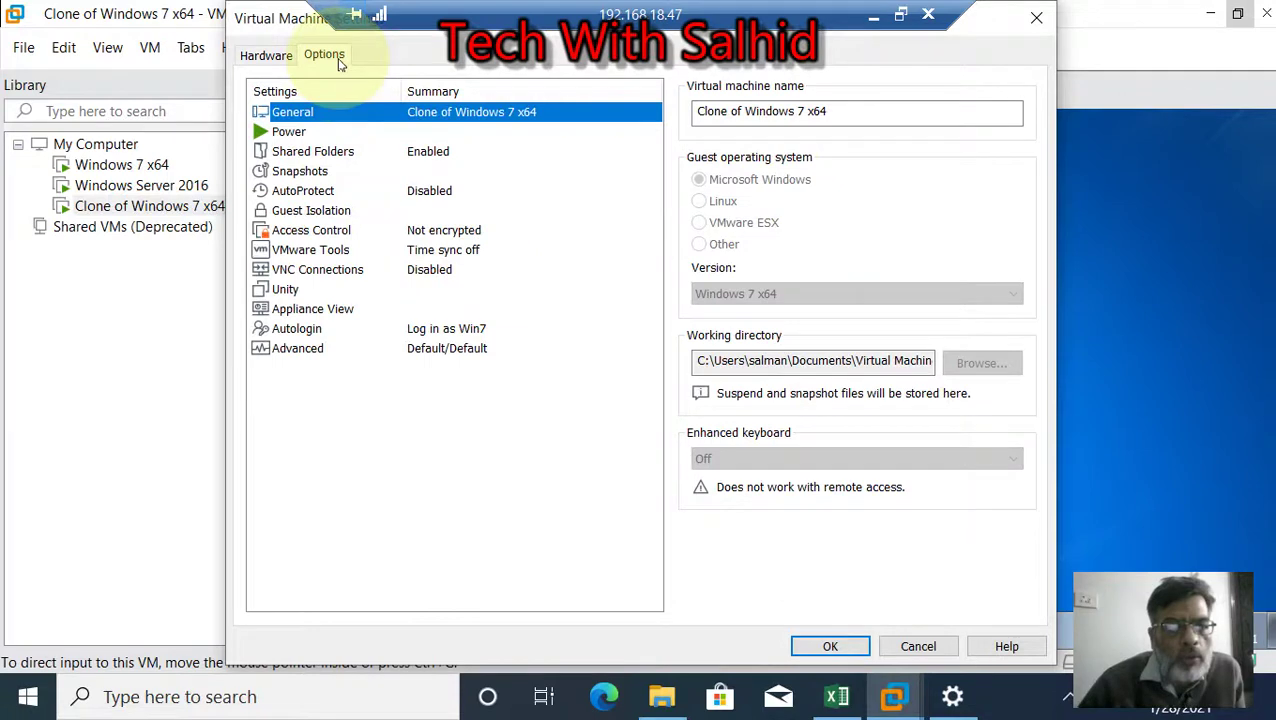
{"action": "left_click", "coordinate": [338, 152]}
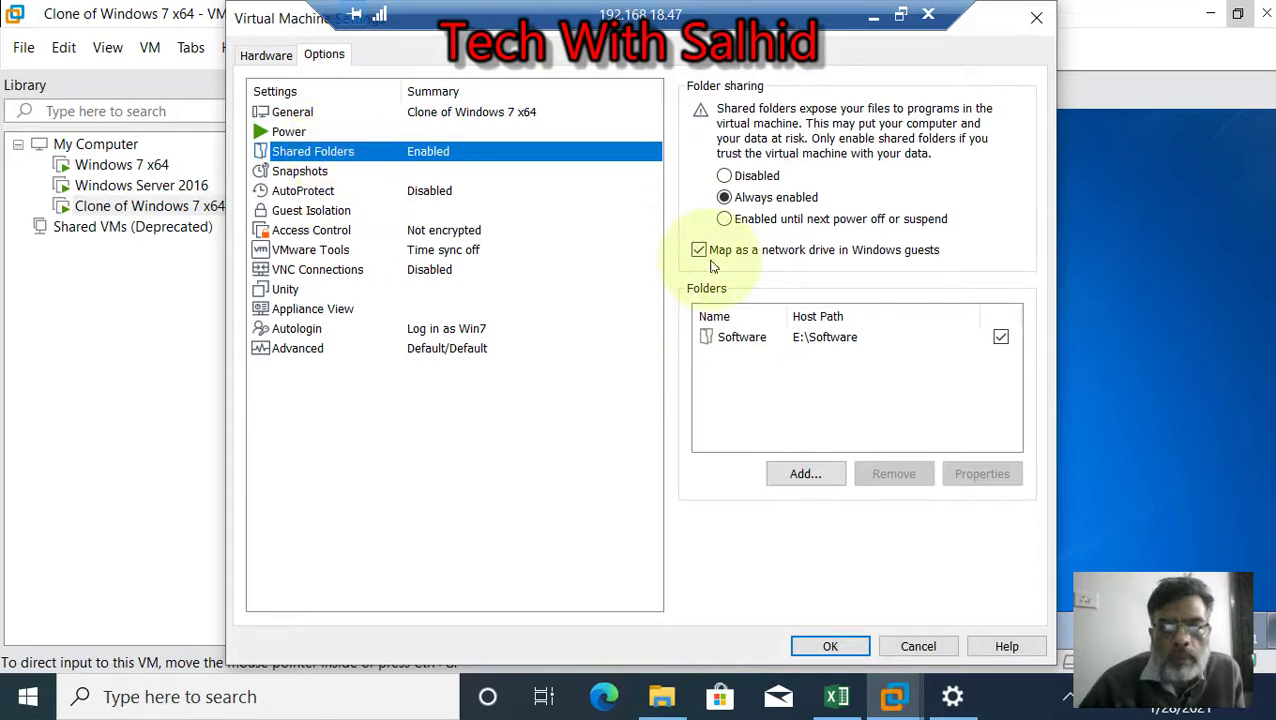
{"action": "left_click", "coordinate": [758, 340]}
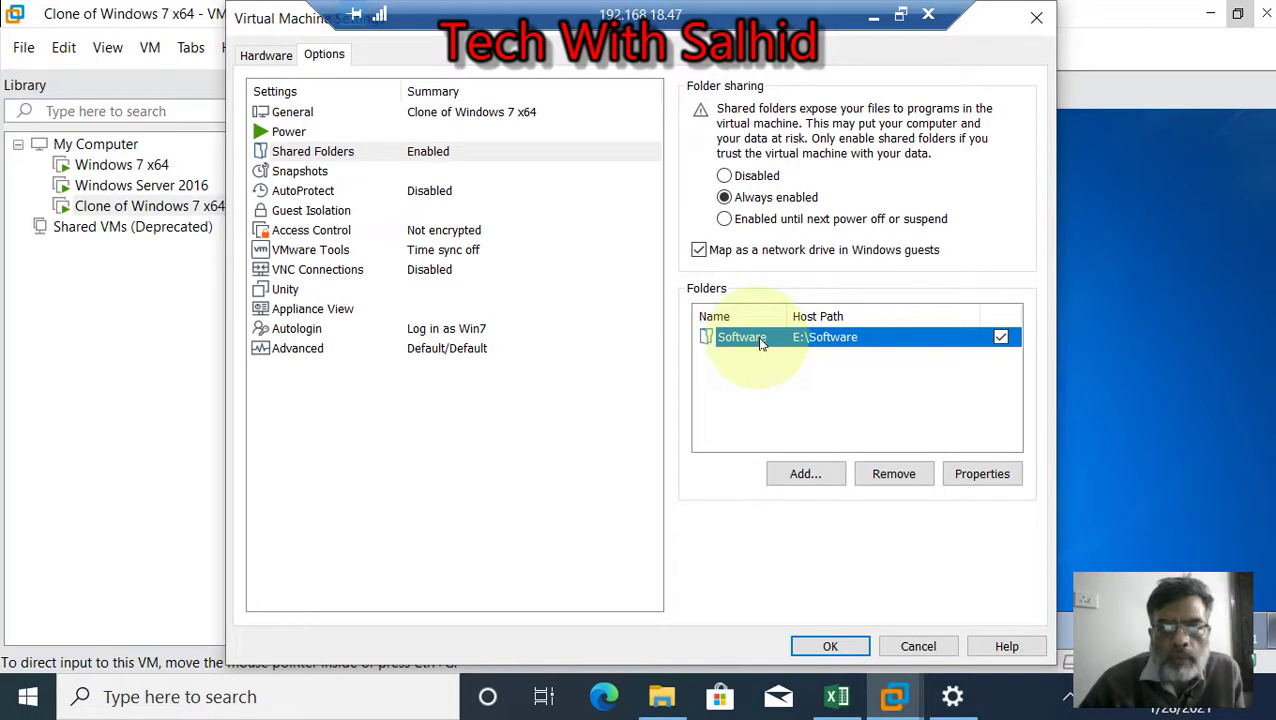
{"action": "left_click", "coordinate": [977, 472]}
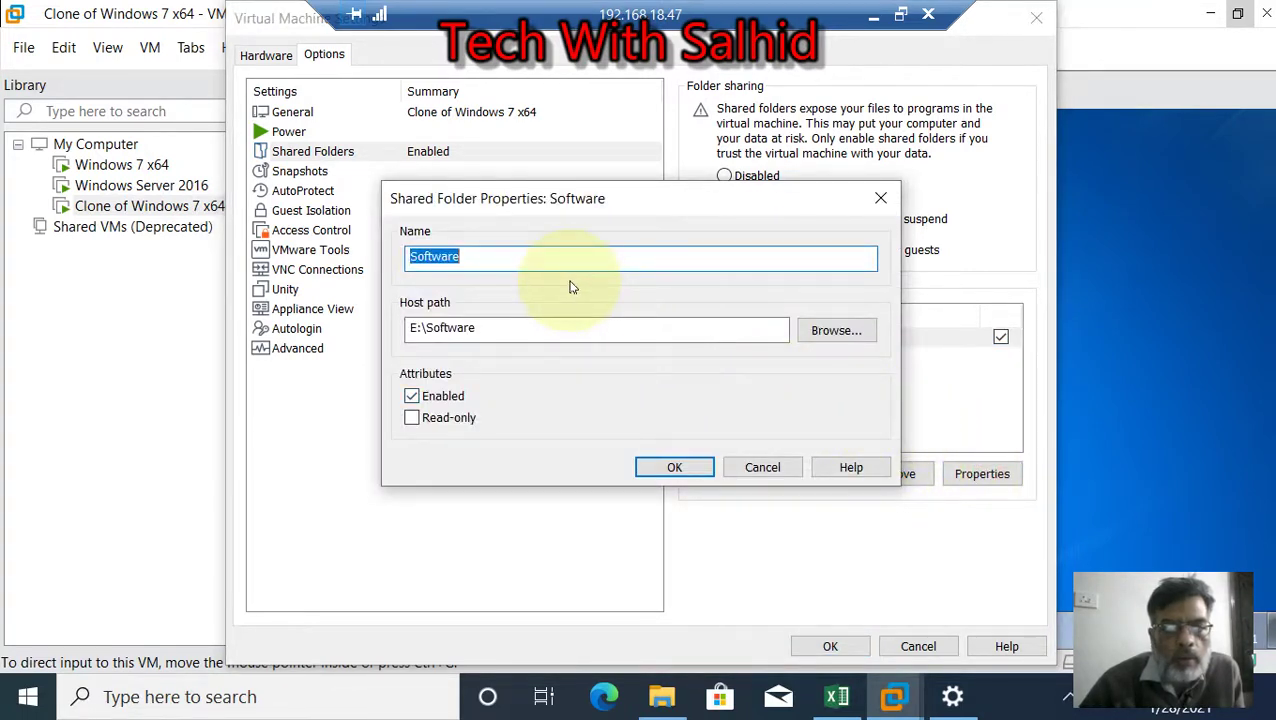
{"action": "left_click", "coordinate": [661, 468]}
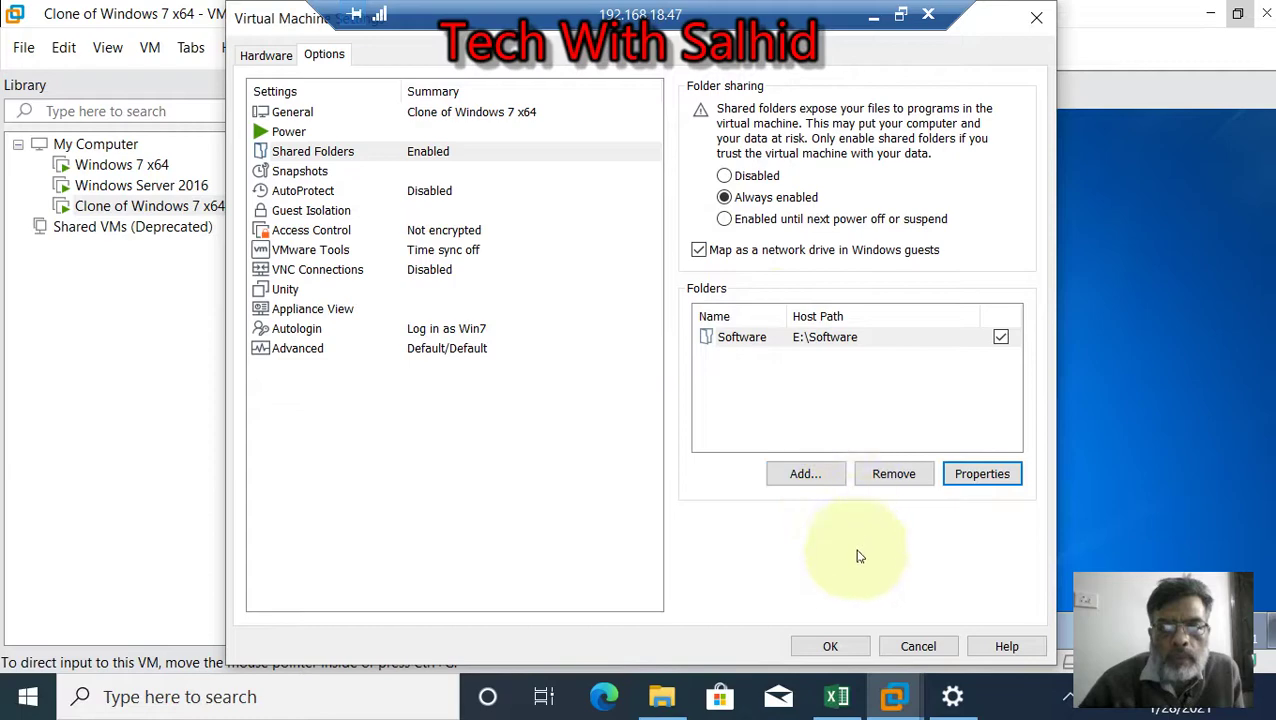
{"action": "left_click", "coordinate": [830, 646]}
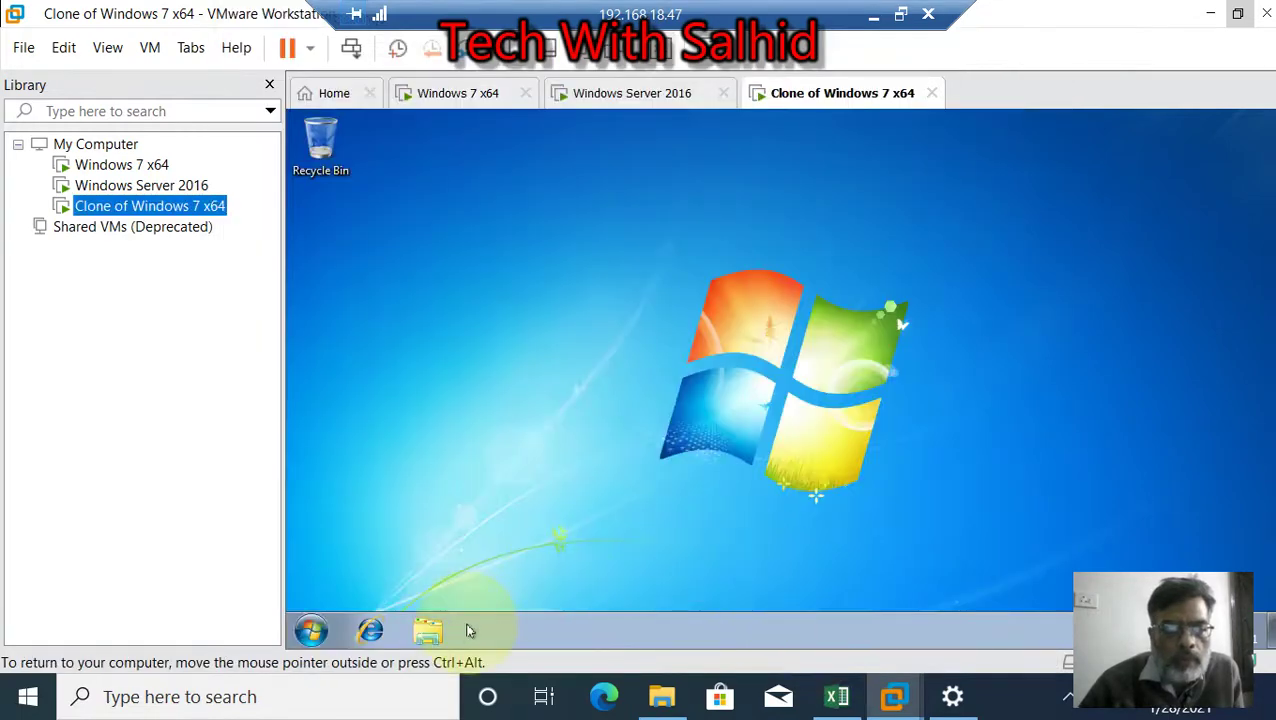
- Check the drives in the clone's Windows Explorer, view DVD Drive (D:), and reopen the clone's virtual machine settings
{"action": "left_click", "coordinate": [430, 632]}
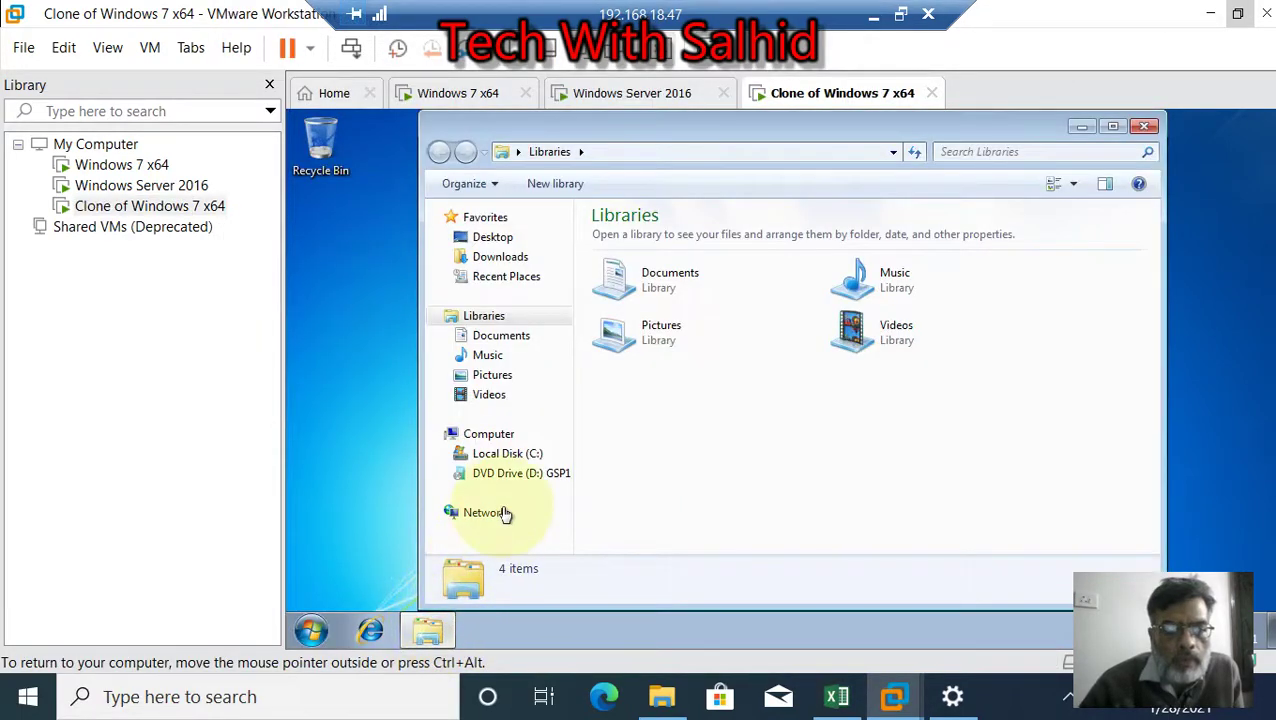
{"action": "left_click", "coordinate": [513, 476]}
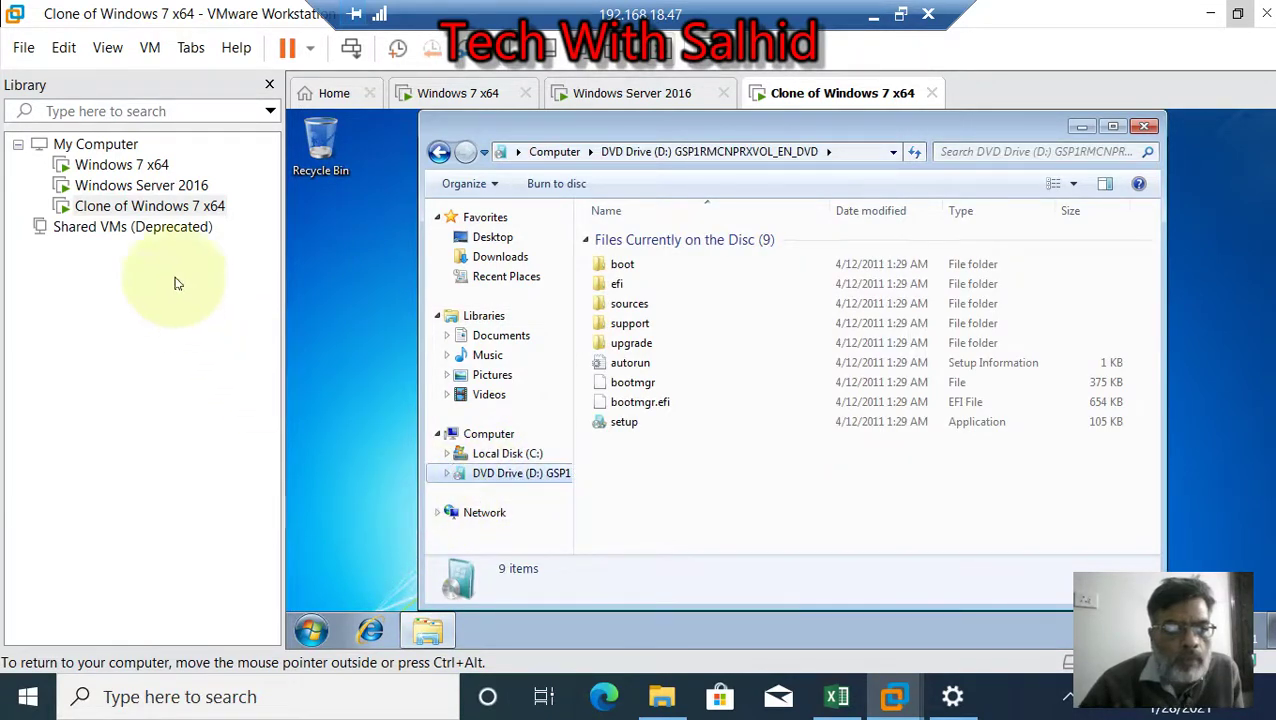
{"action": "left_click", "coordinate": [122, 210]}
{"action": "right_click", "coordinate": [122, 210]}
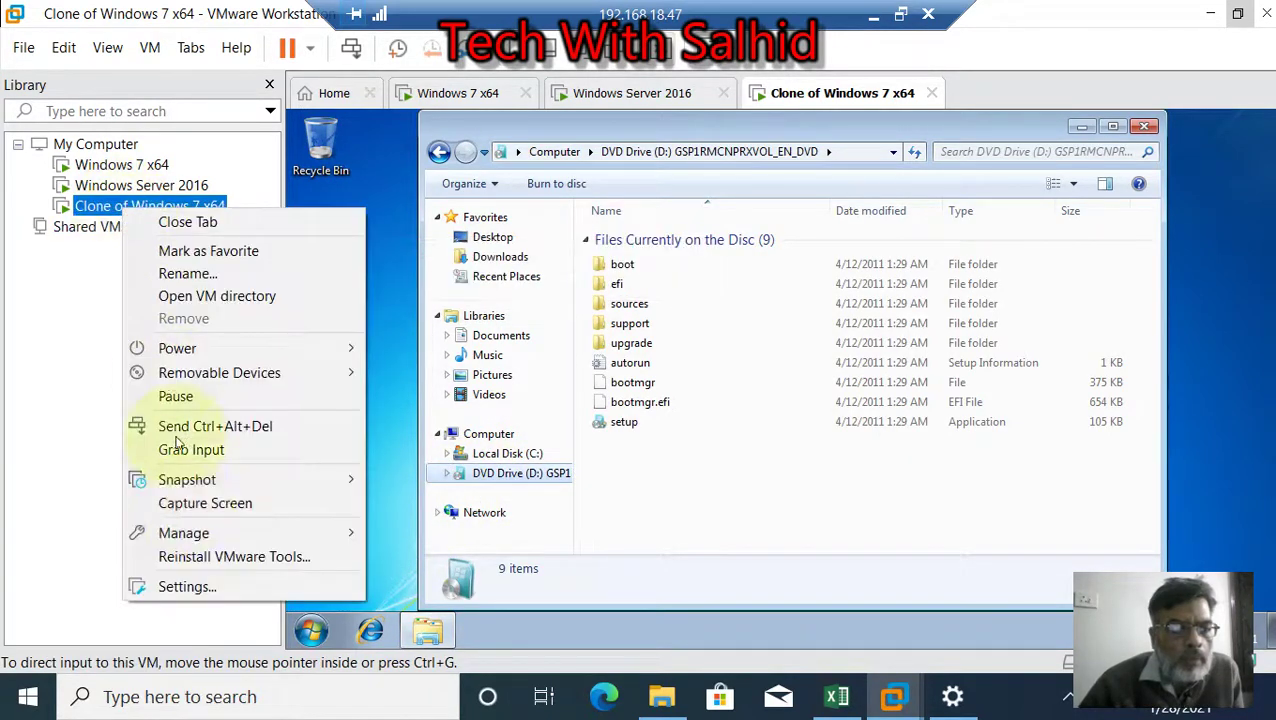
{"action": "left_click", "coordinate": [192, 590]}
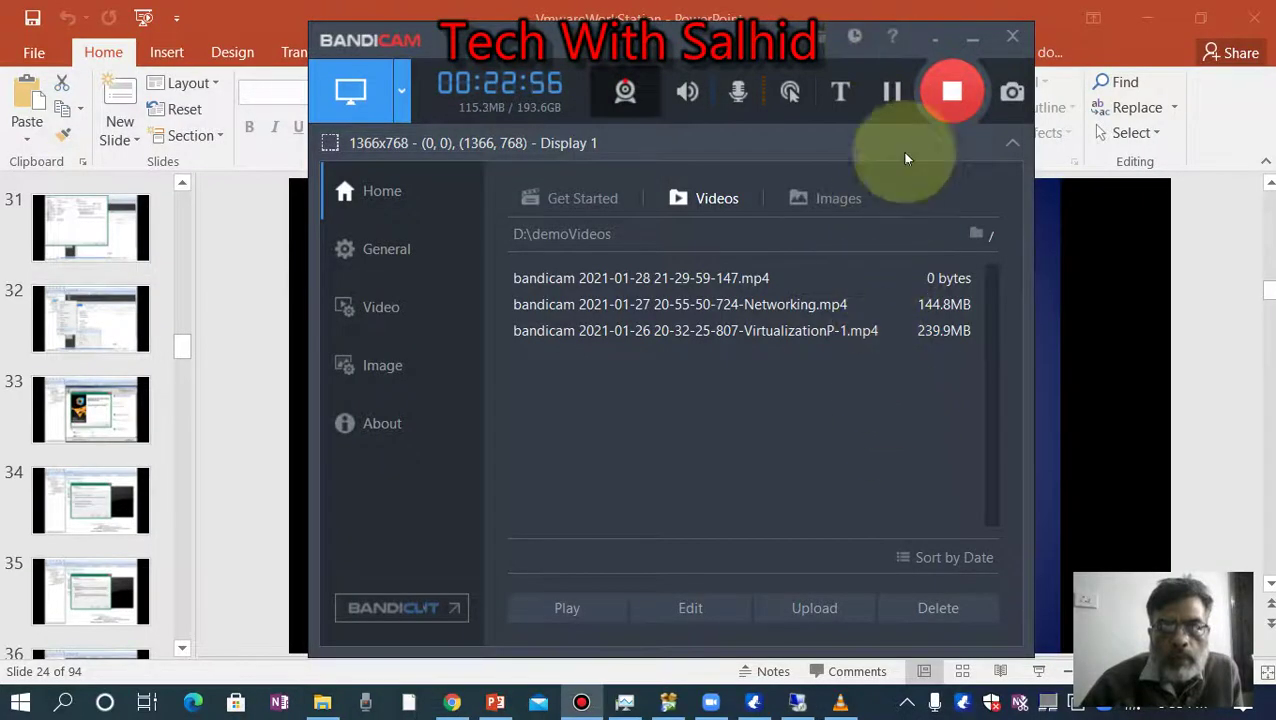
- Minimize the Excel start window and switch to the Windows Server 2016 virtual machine in VMware Workstation
{"action": "left_click", "coordinate": [891, 91]}
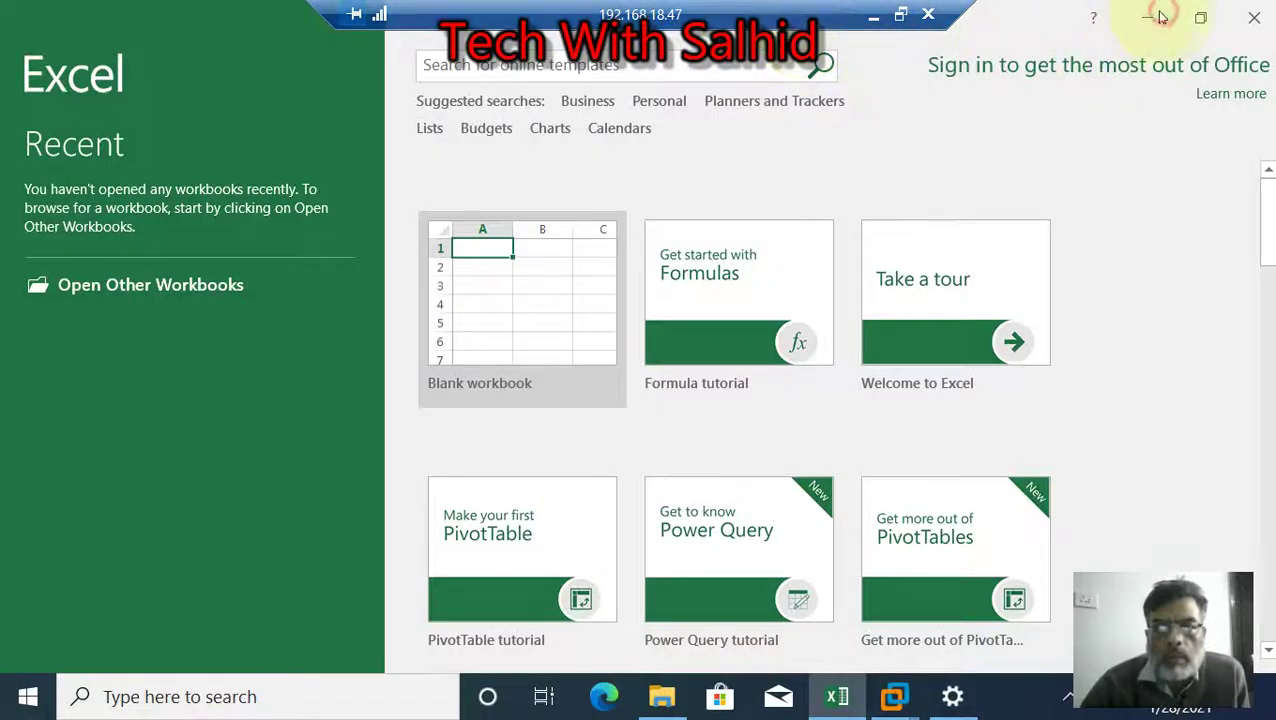
{"action": "left_click", "coordinate": [1158, 17]}
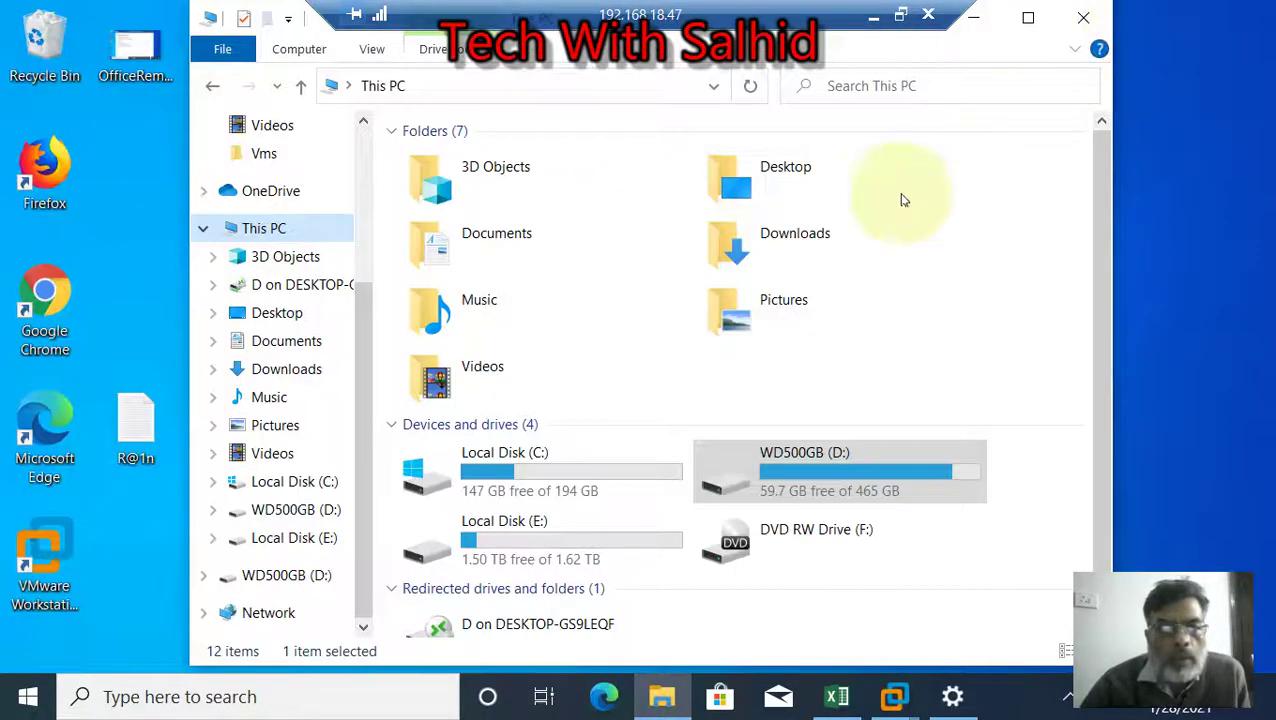
{"action": "mouse_move", "coordinate": [893, 699]}
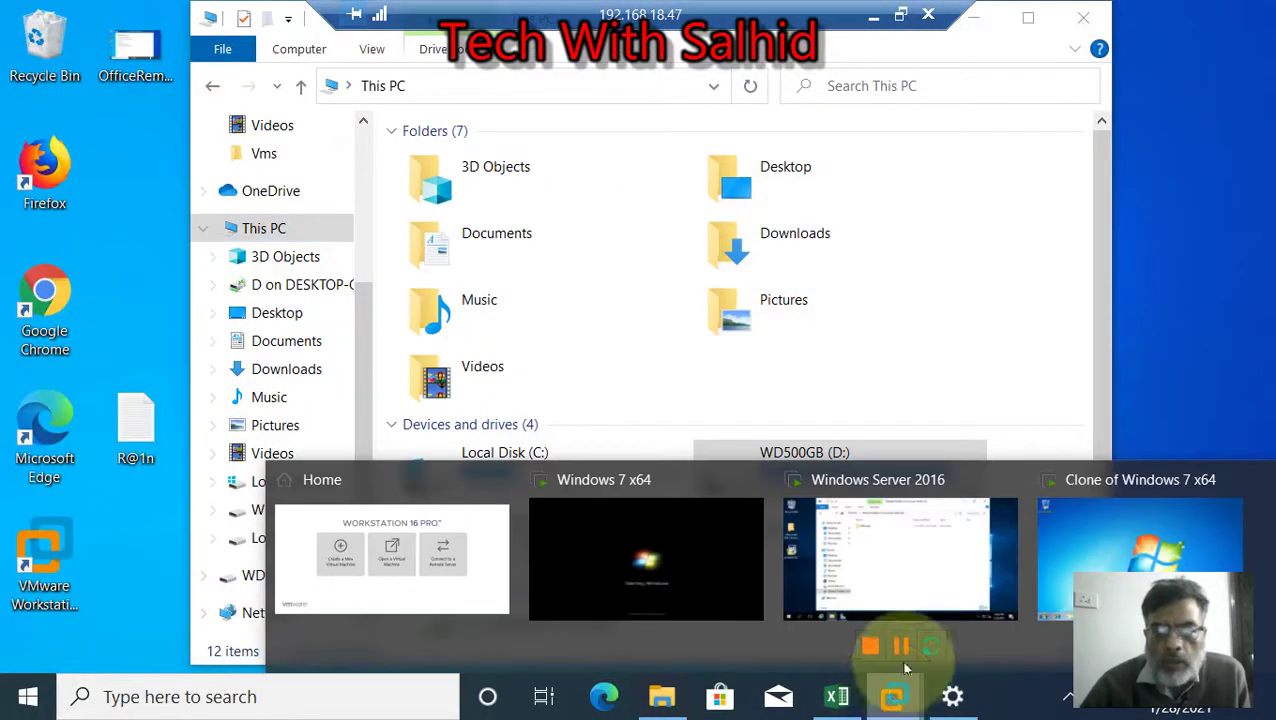
{"action": "left_click", "coordinate": [941, 580]}
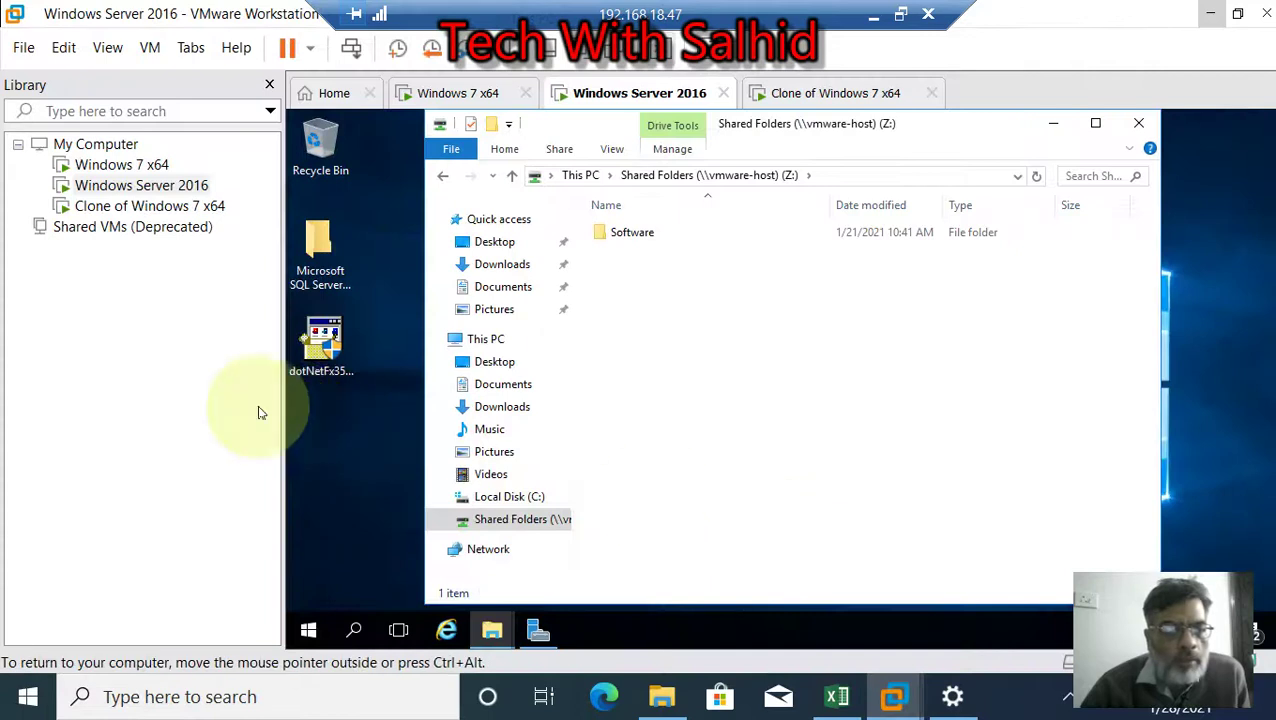
- In the Shared Folders options of Windows Server 2016, enable the D share with host path D:\ and apply the settings
{"action": "right_click", "coordinate": [178, 213]}
{"action": "left_click", "coordinate": [160, 182]}
{"action": "right_click", "coordinate": [162, 184]}
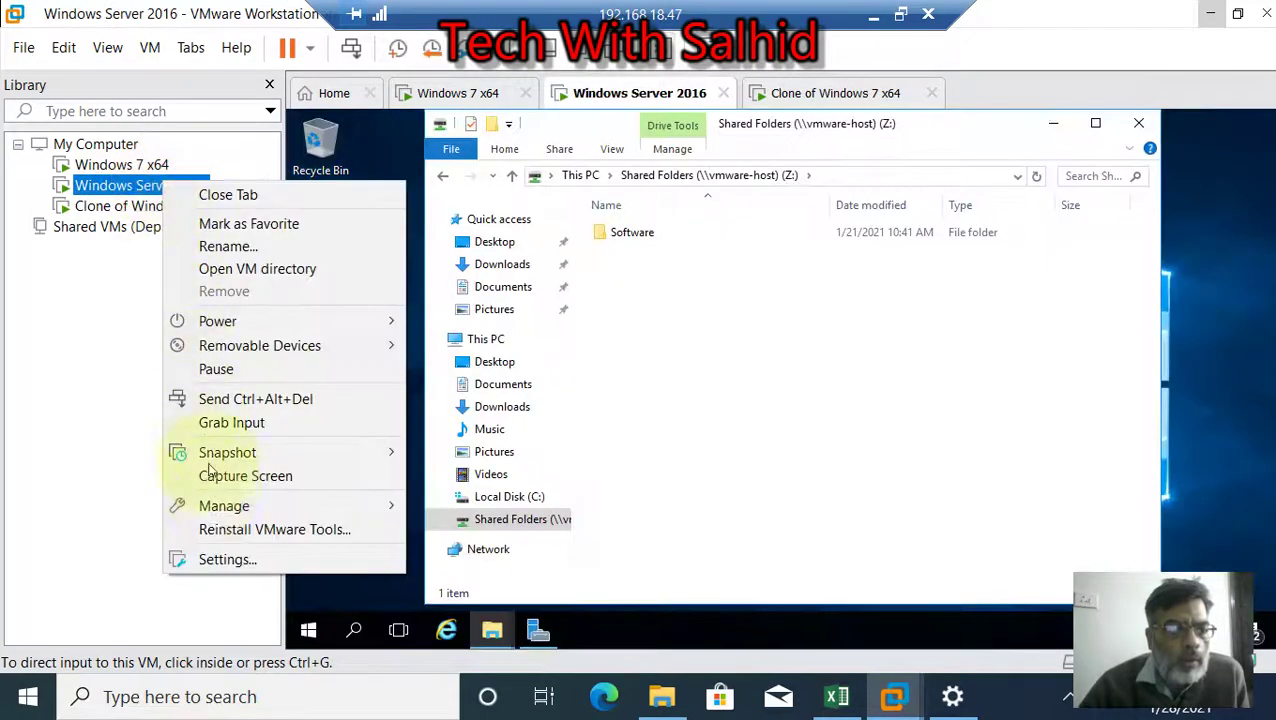
{"action": "left_click", "coordinate": [222, 559]}
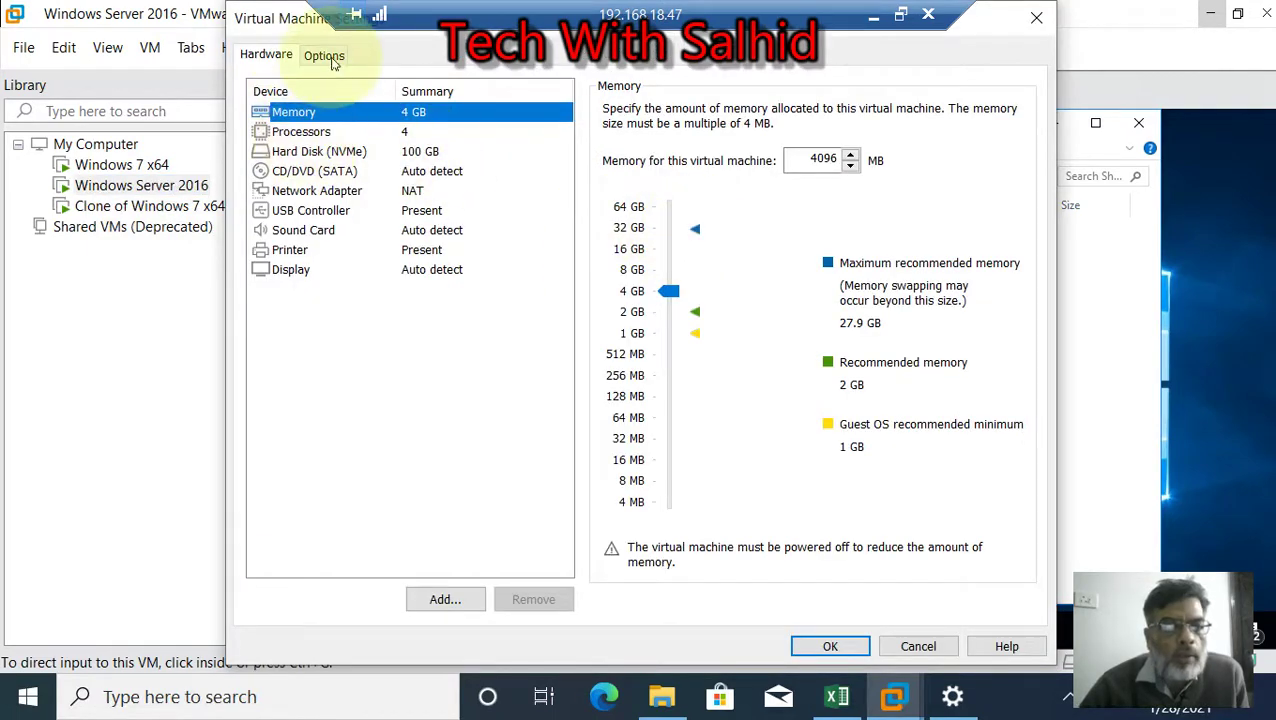
{"action": "left_click", "coordinate": [332, 58]}
{"action": "left_click", "coordinate": [289, 154]}
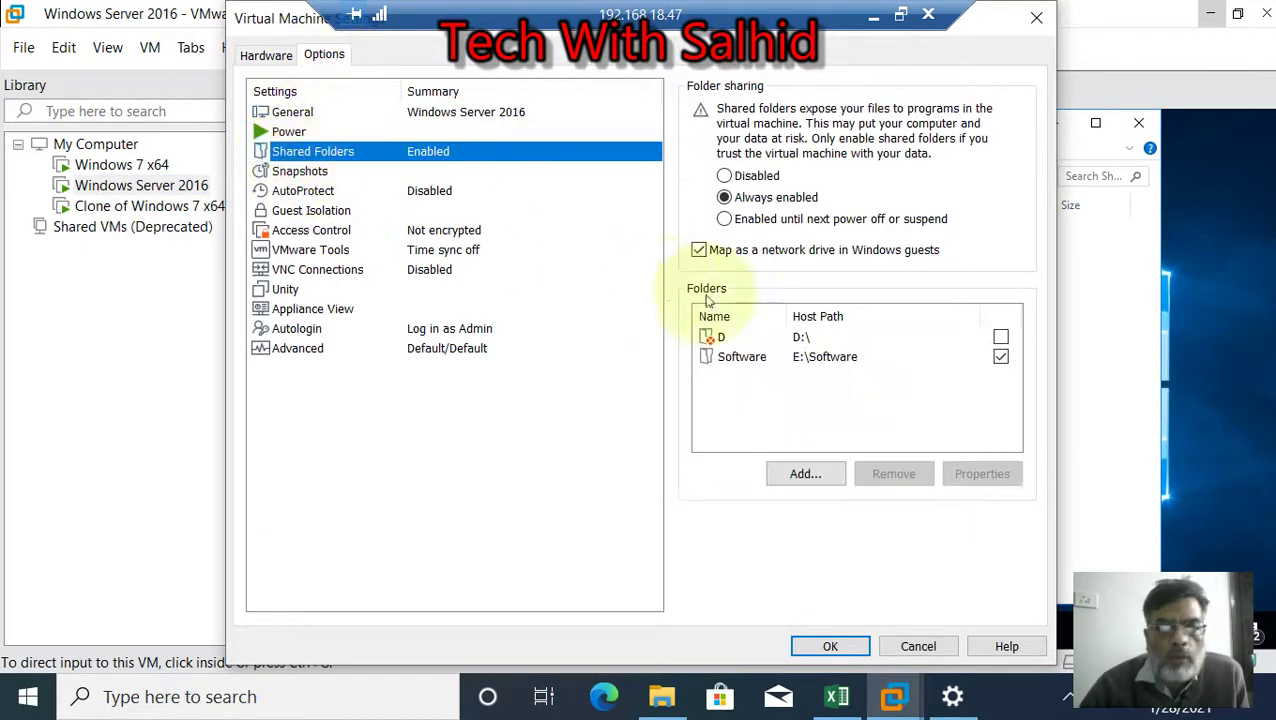
{"action": "left_click", "coordinate": [722, 338]}
{"action": "left_click", "coordinate": [1000, 337]}
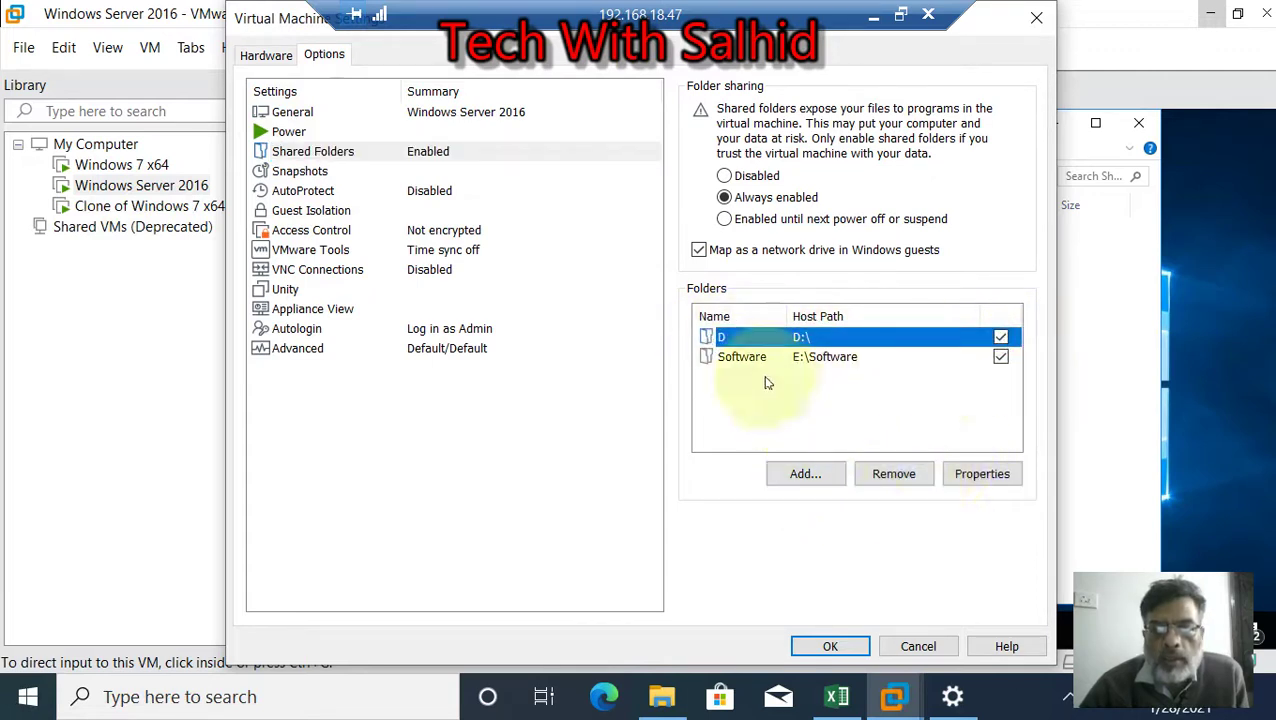
{"action": "left_click", "coordinate": [831, 647]}
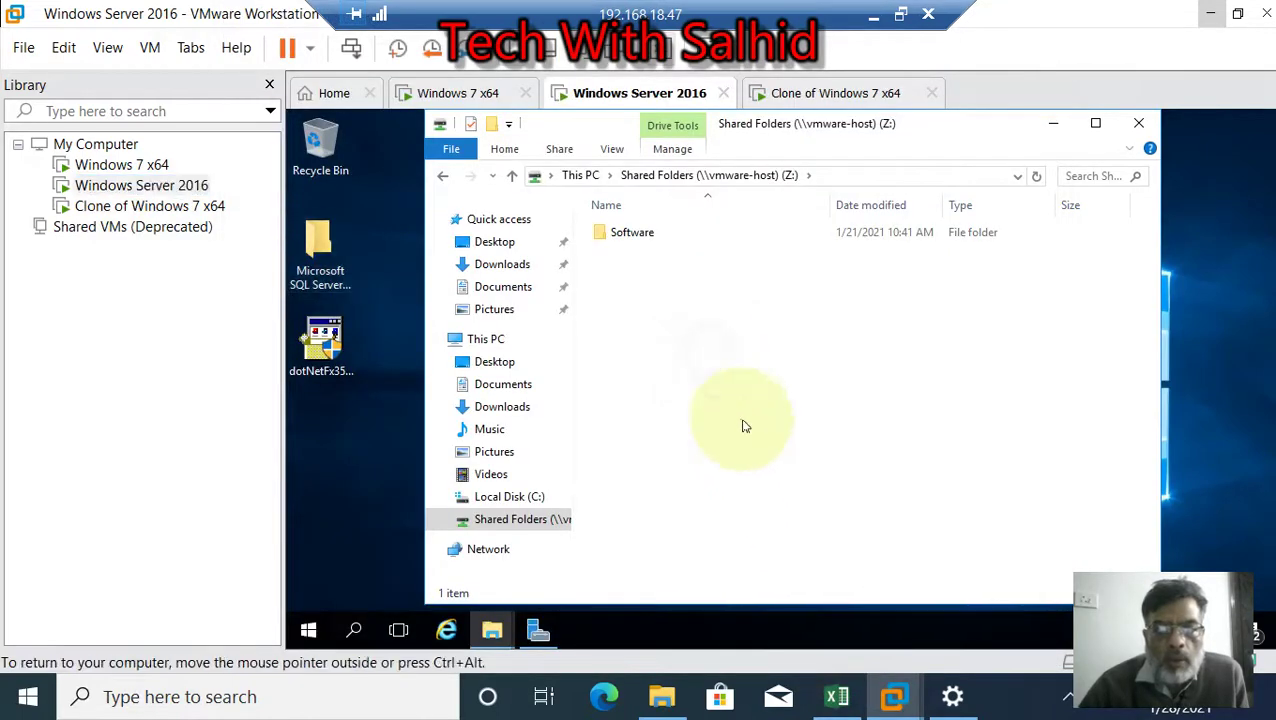
- View Local Disk (C:) and the mapped Shared Folders (Z:) drive in the server's File Explorer, and minimize the remote session
{"action": "left_click", "coordinate": [500, 497]}
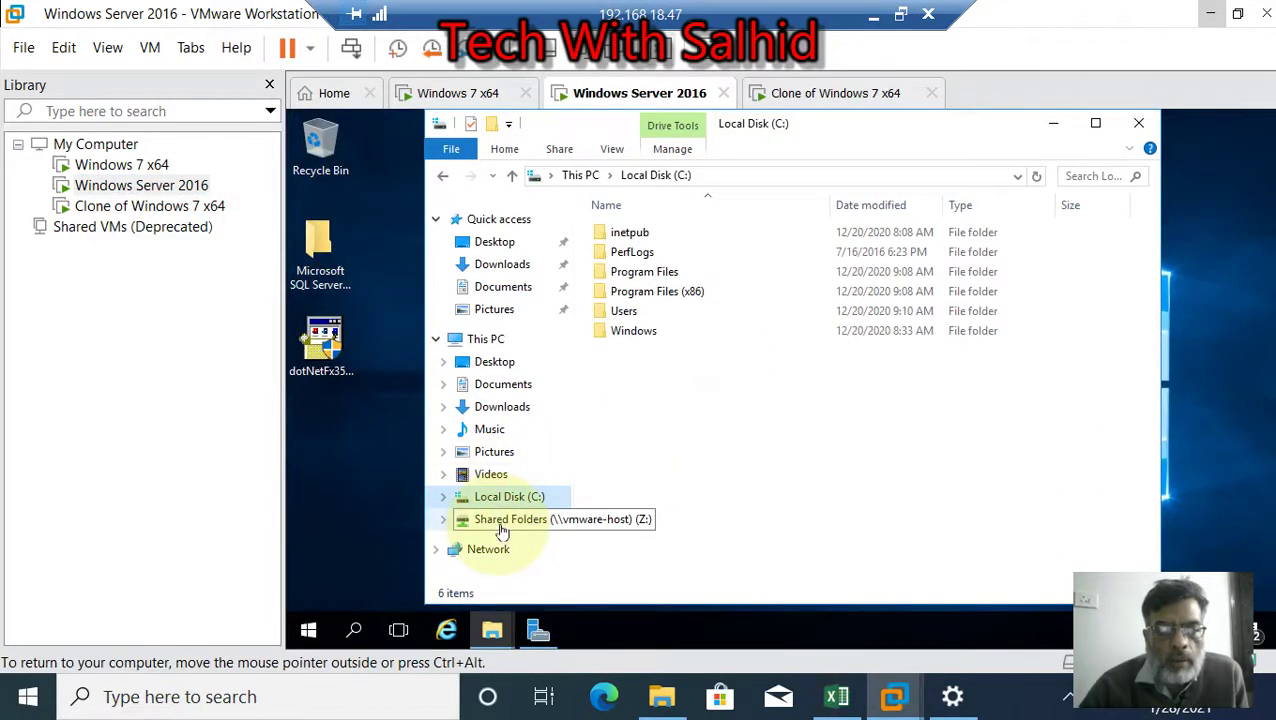
{"action": "left_click", "coordinate": [500, 519]}
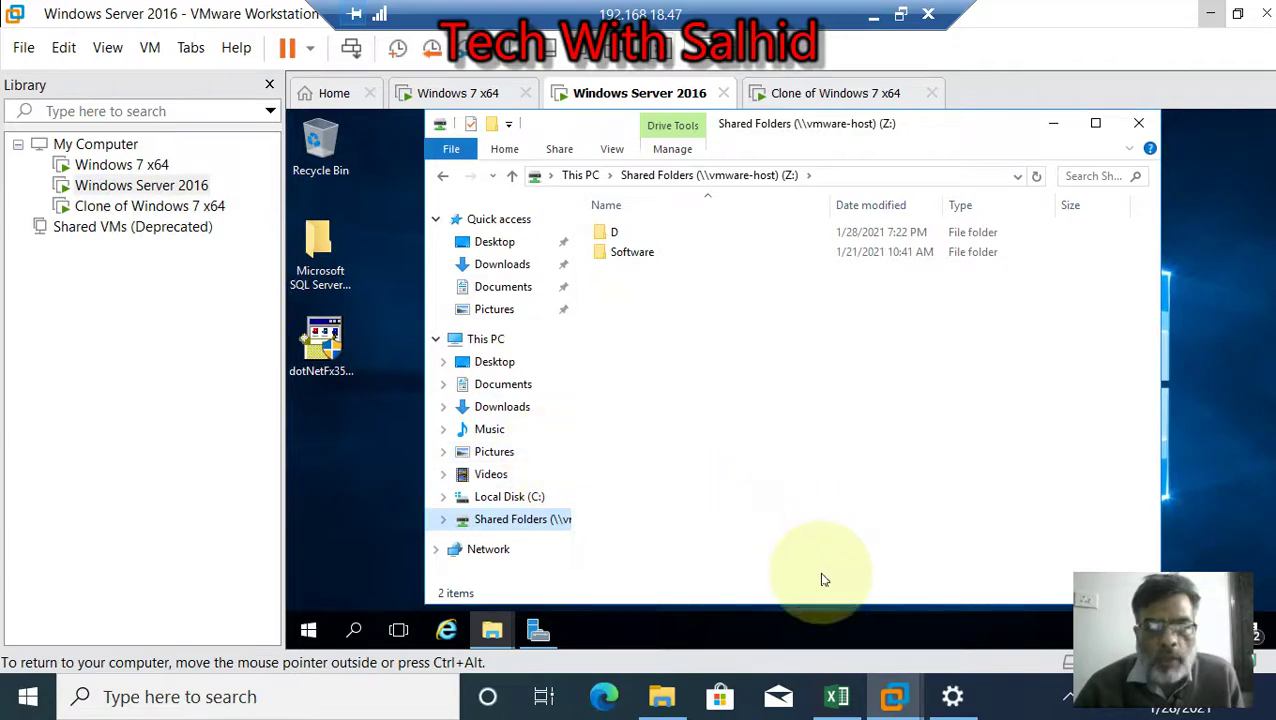
{"action": "left_click", "coordinate": [870, 15]}
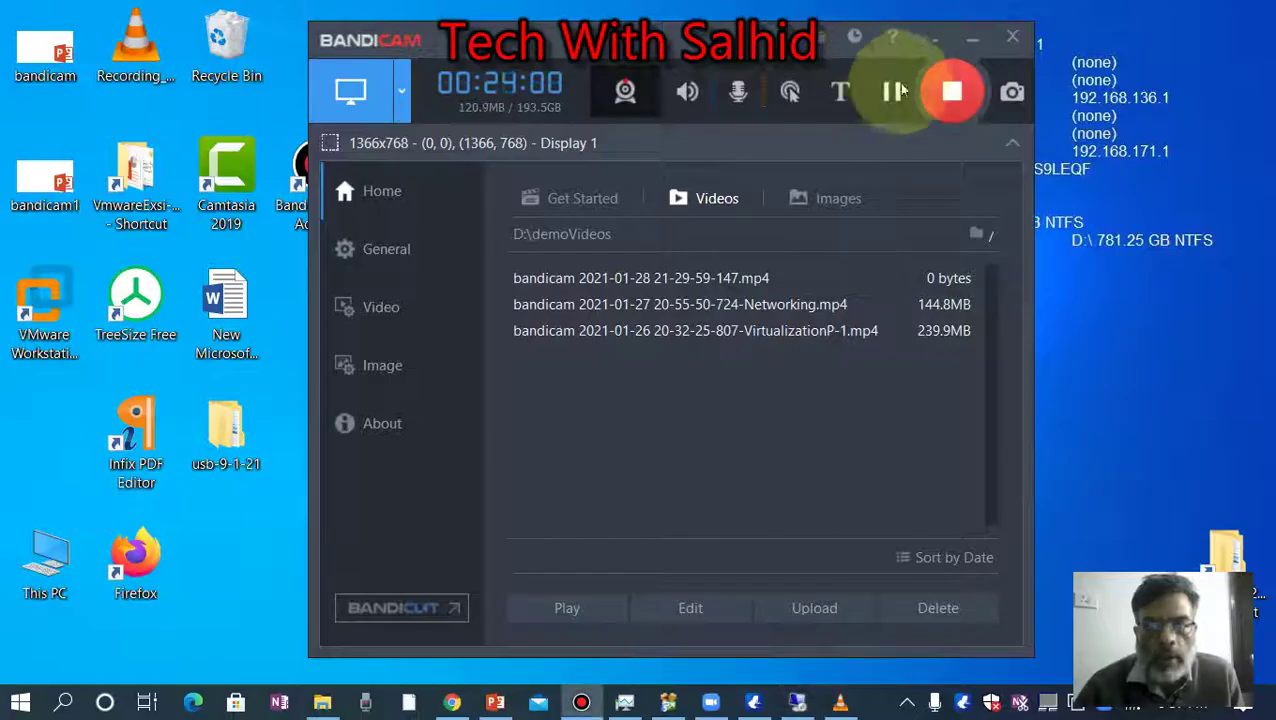